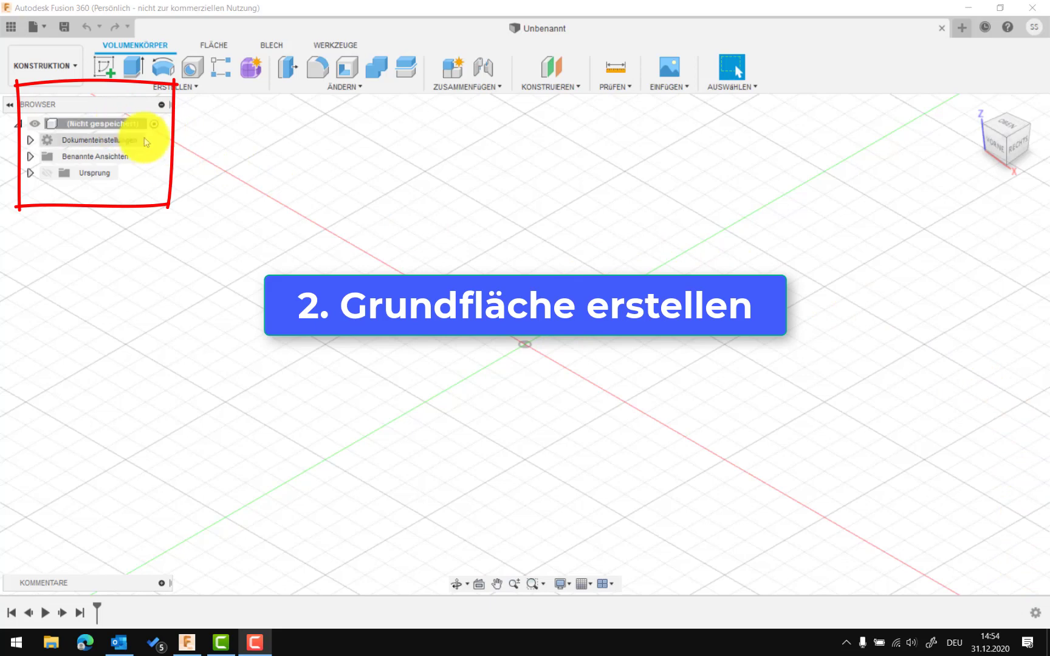
Trigger the save prompt via Zeichnung erstellen on the root component and enter the name 'Fusion 360 - LEGO Rad'.
click(126, 124)
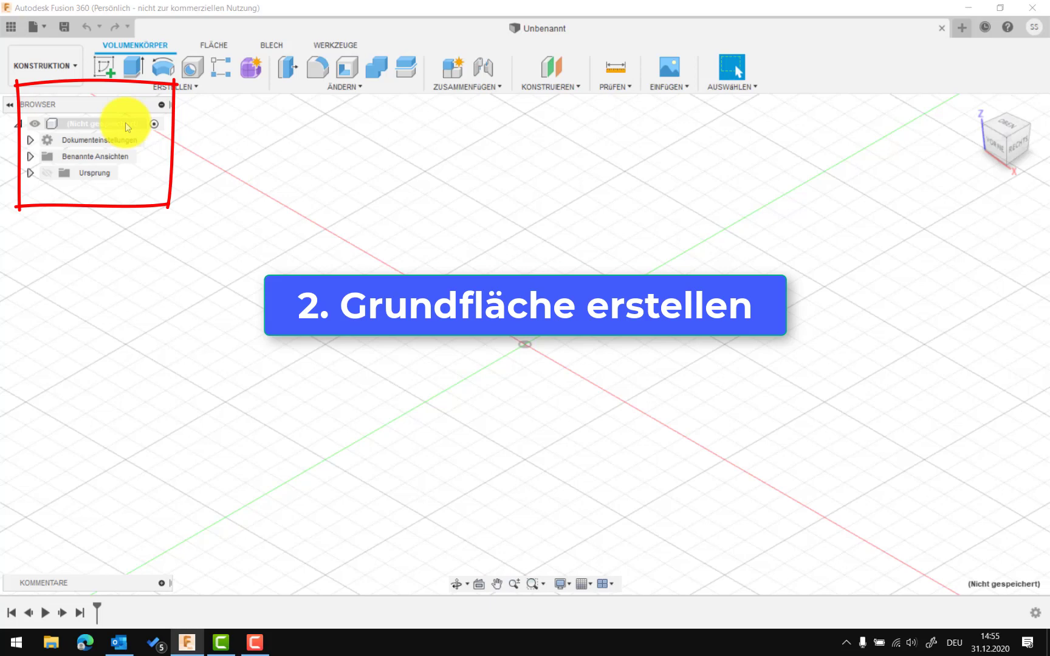
right_click(125, 124)
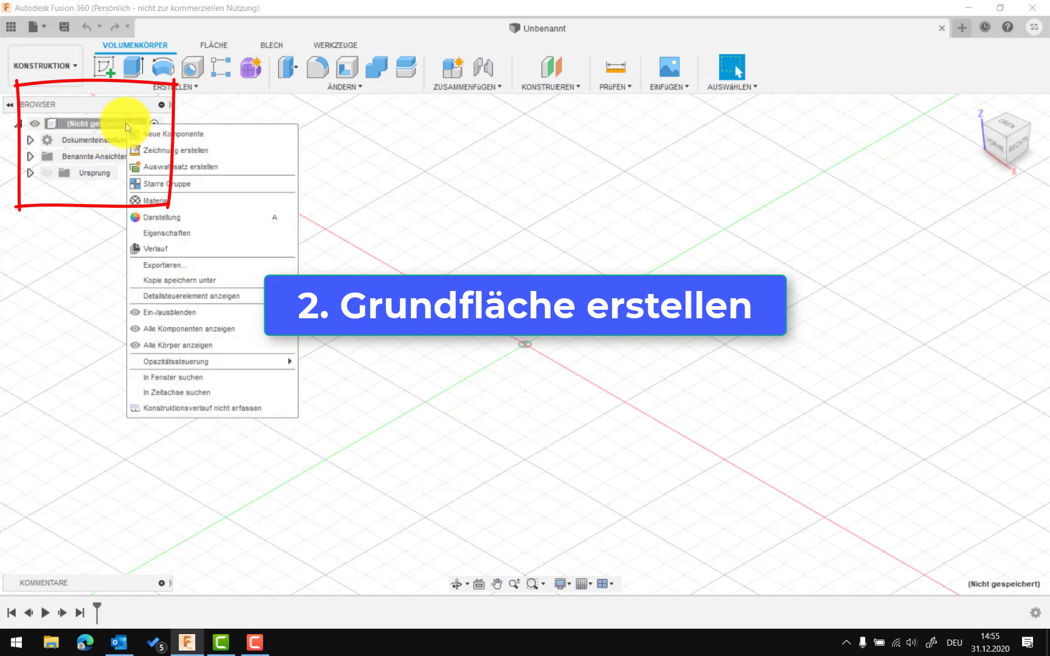
click(156, 150)
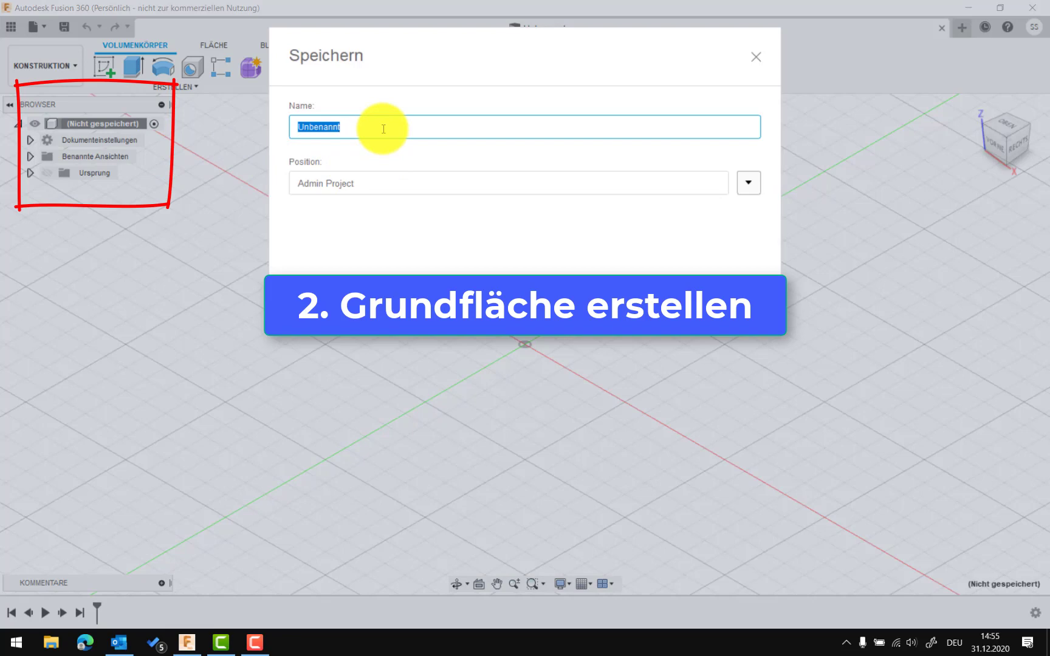
key(BackSpace)
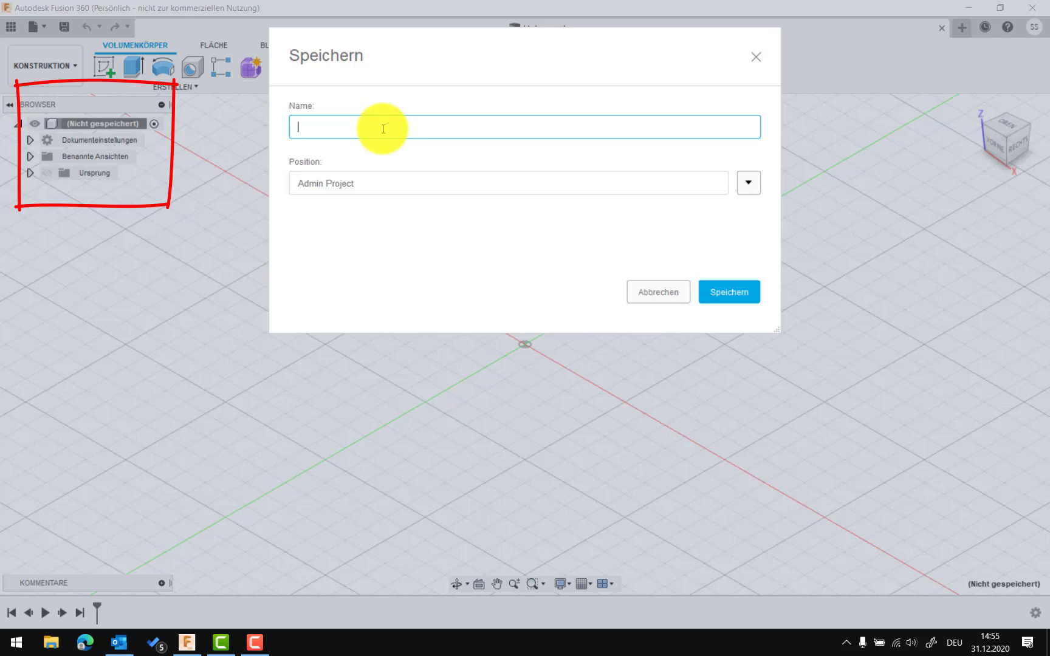
text(Fusion )
text(3)
text(60)
text( - )
text(LED)
key(BackSpace)
key(BackSpace)
text(GO )
text(Rad)
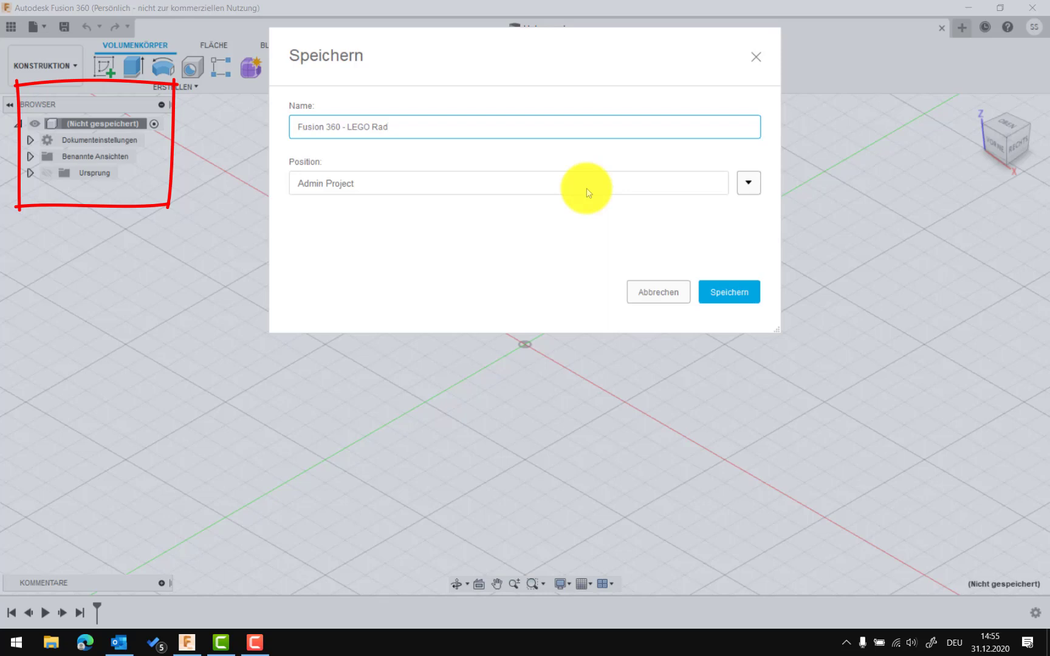
Save the design as 'Fusion 360 - LEGO Rad' and cancel the drawing creation.
click(724, 290)
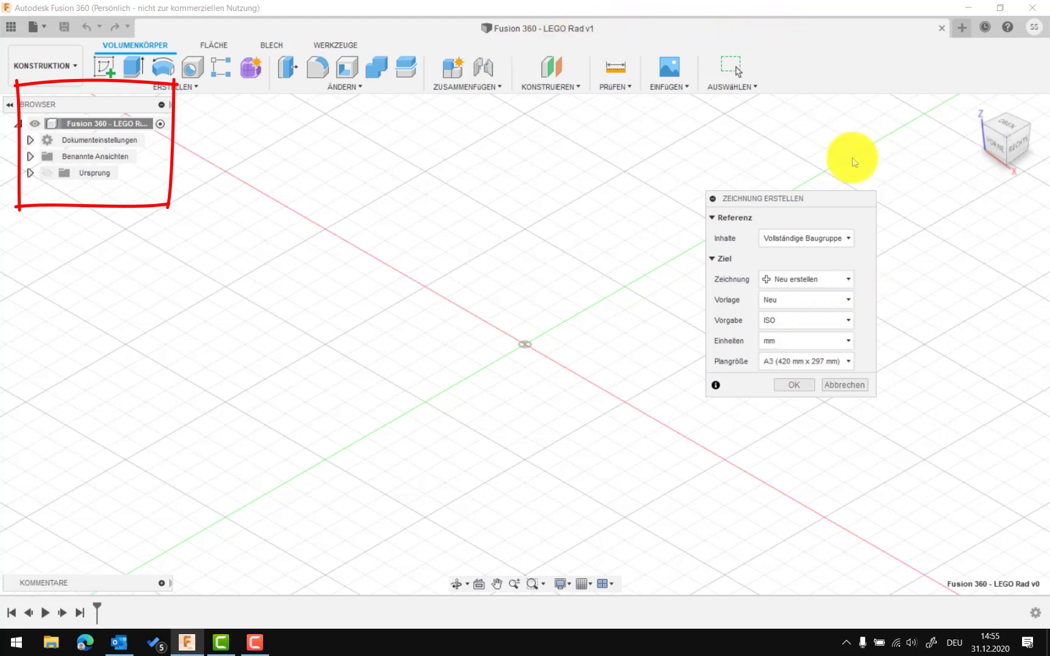
click(793, 386)
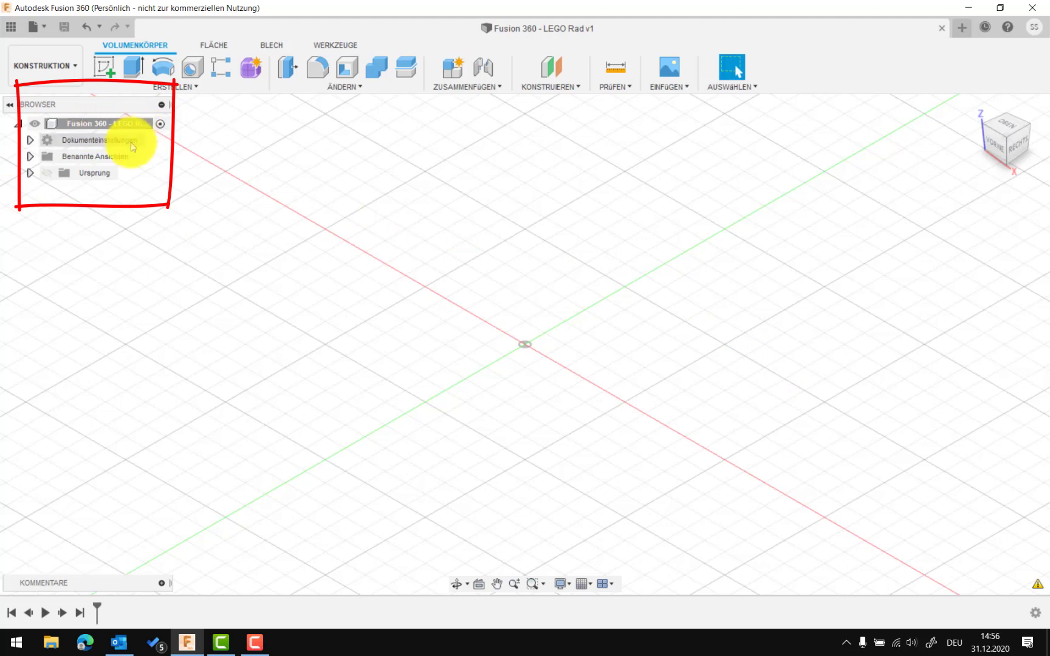
Reveal the origin planes and start a new sketch on the XY plane.
click(29, 175)
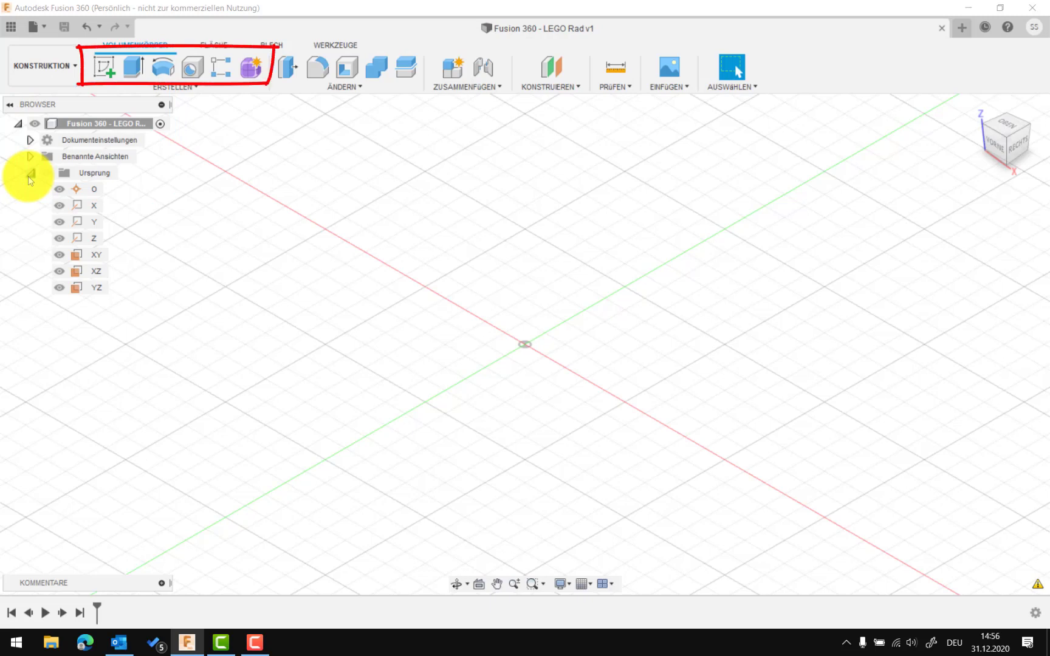
click(107, 70)
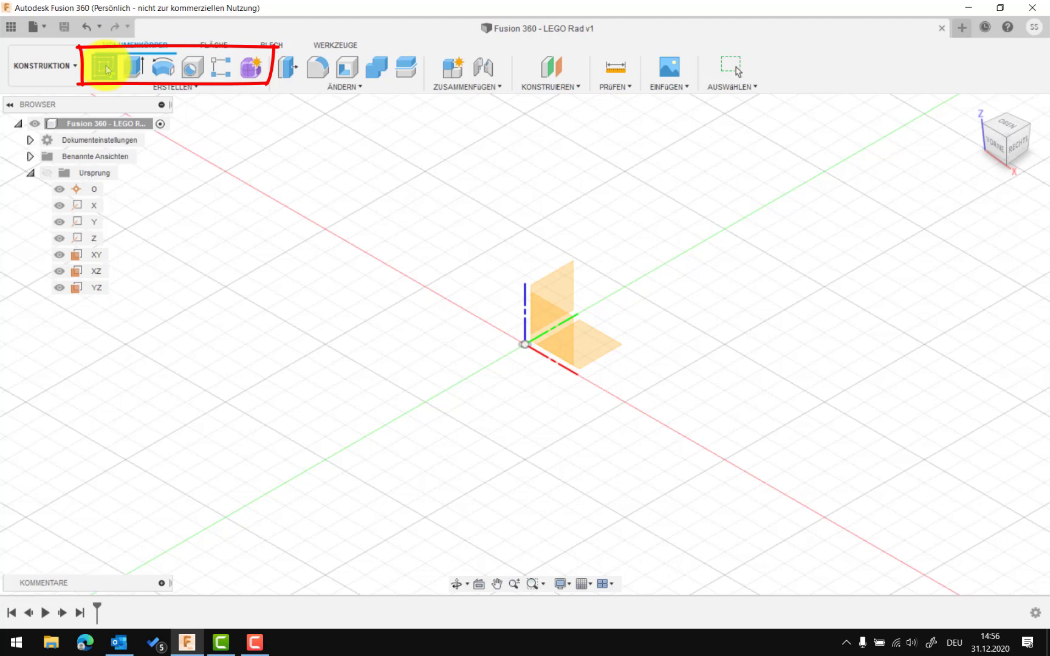
click(105, 68)
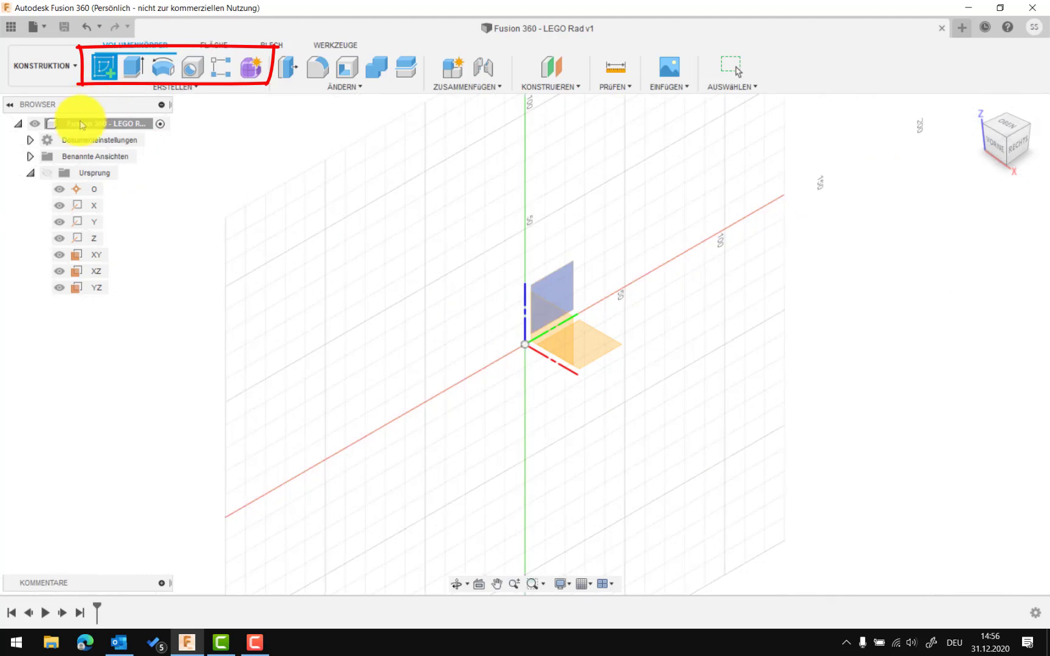
click(87, 253)
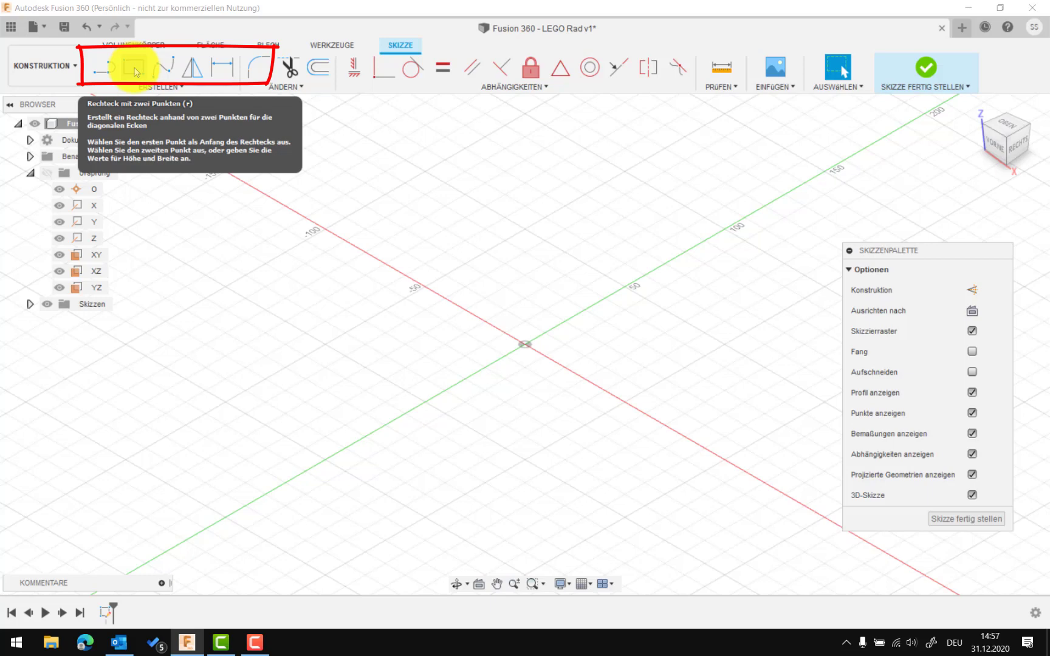
Draw a two-point rectangle anchored at the origin with a 10 mm side.
click(134, 69)
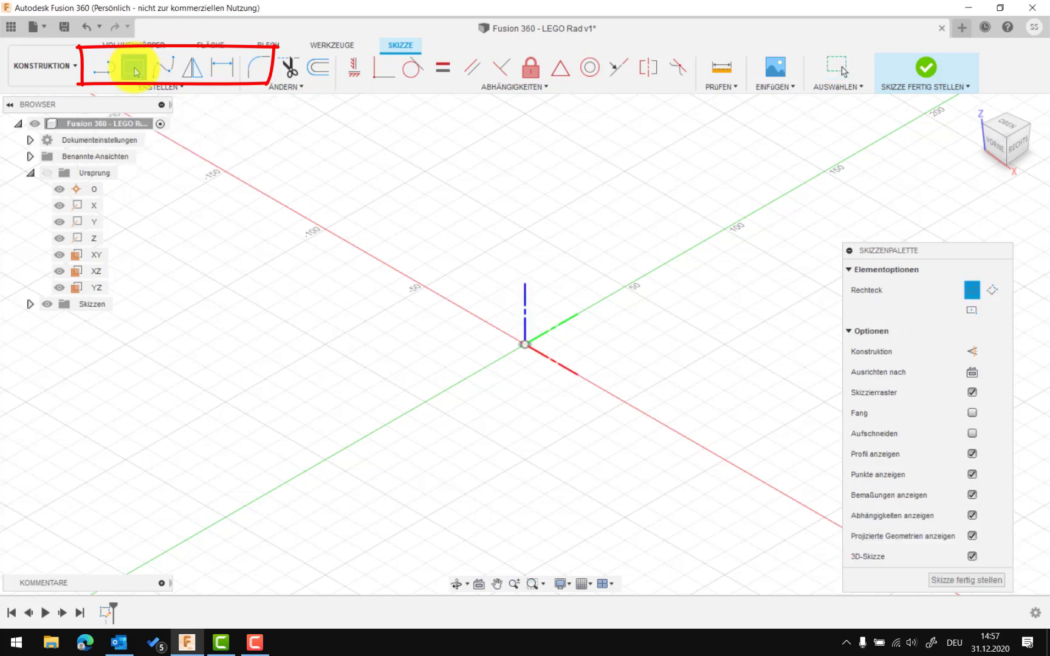
click(527, 346)
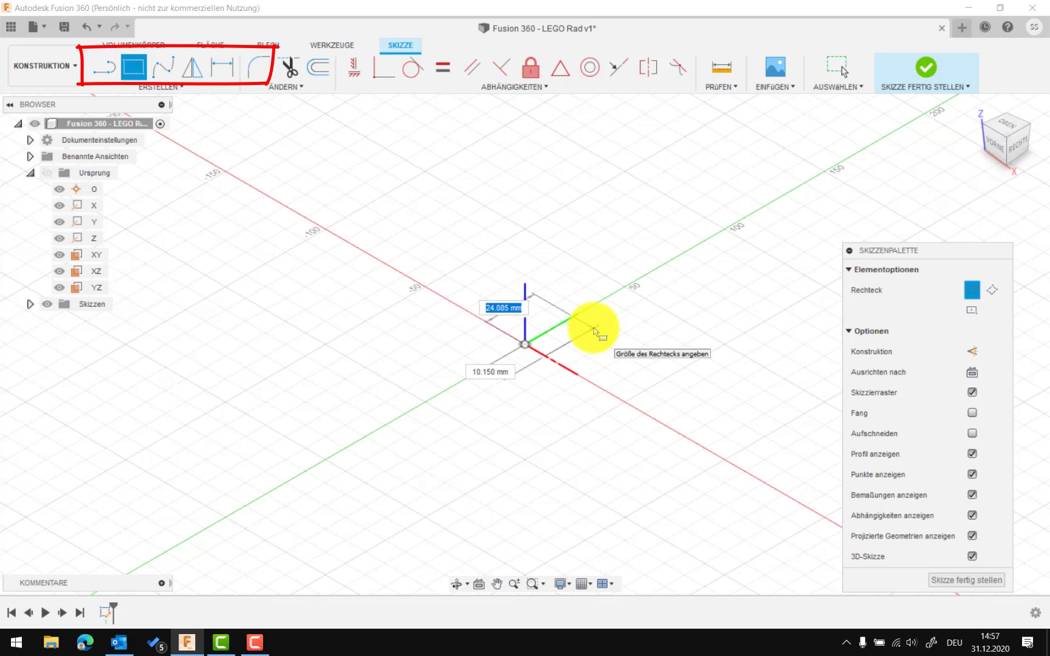
key(Tab)
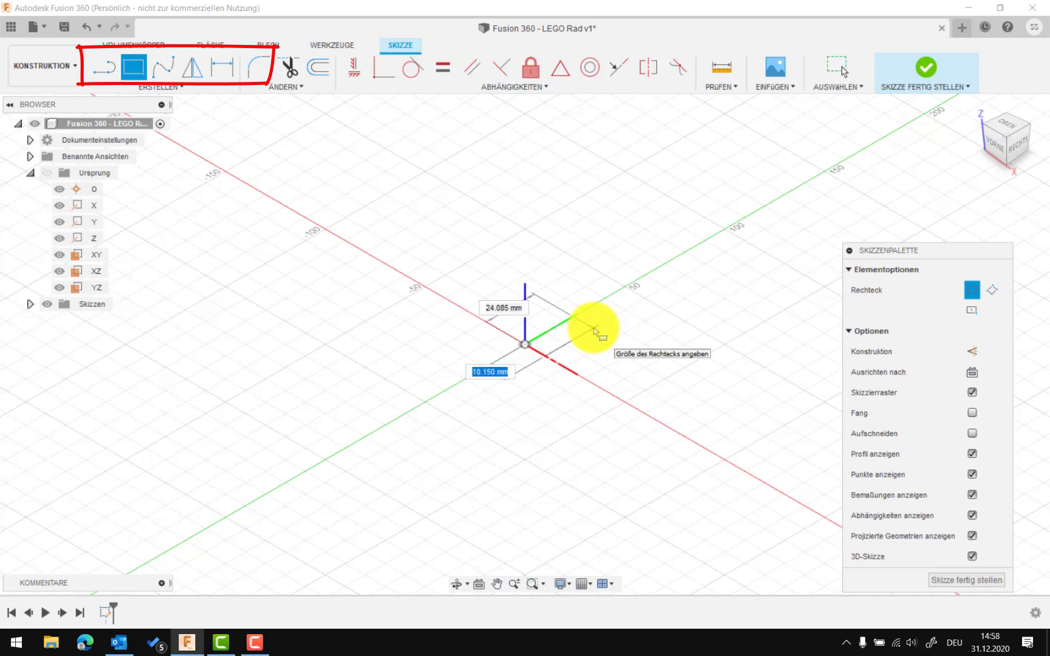
text(10)
key(Return)
key(Escape)
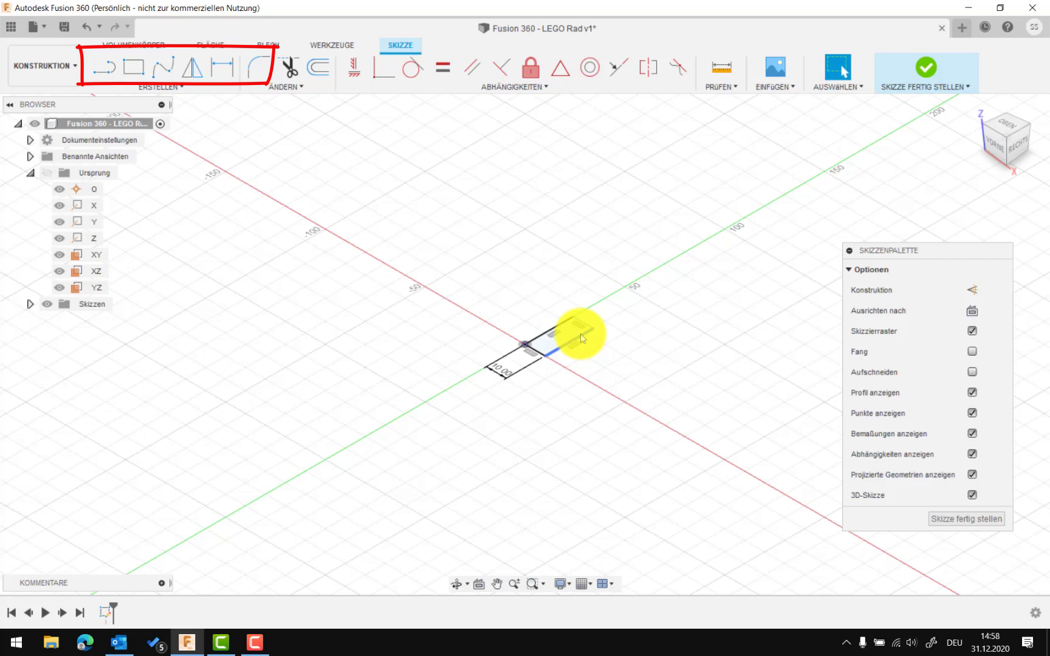
Add a sketch dimension fixing the rectangle's long side at 25 mm.
double_click(581, 335)
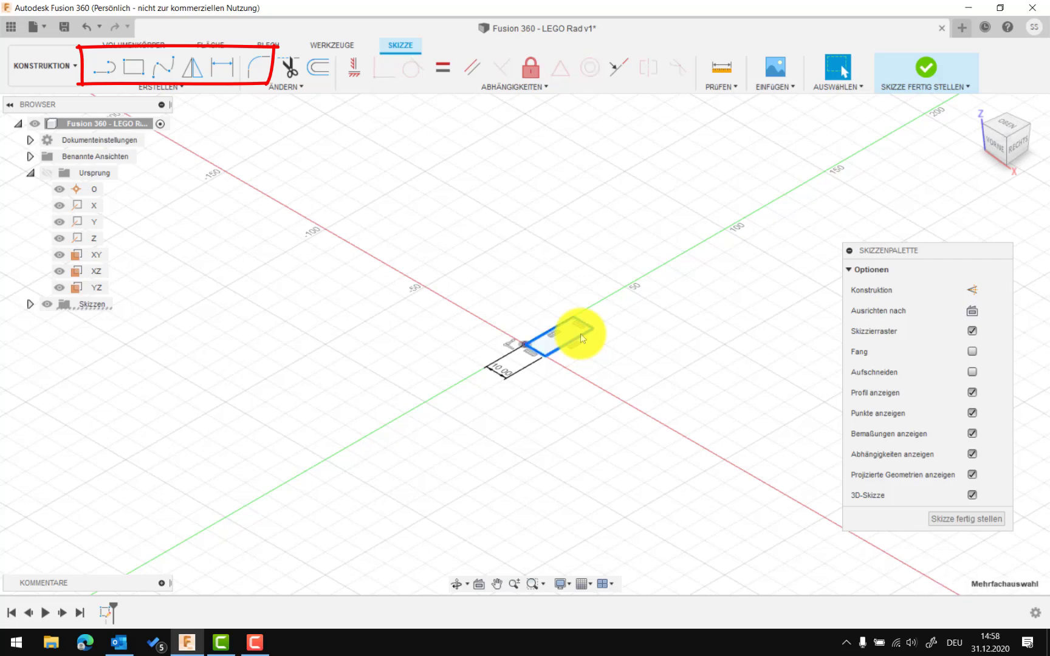
right_click(580, 333)
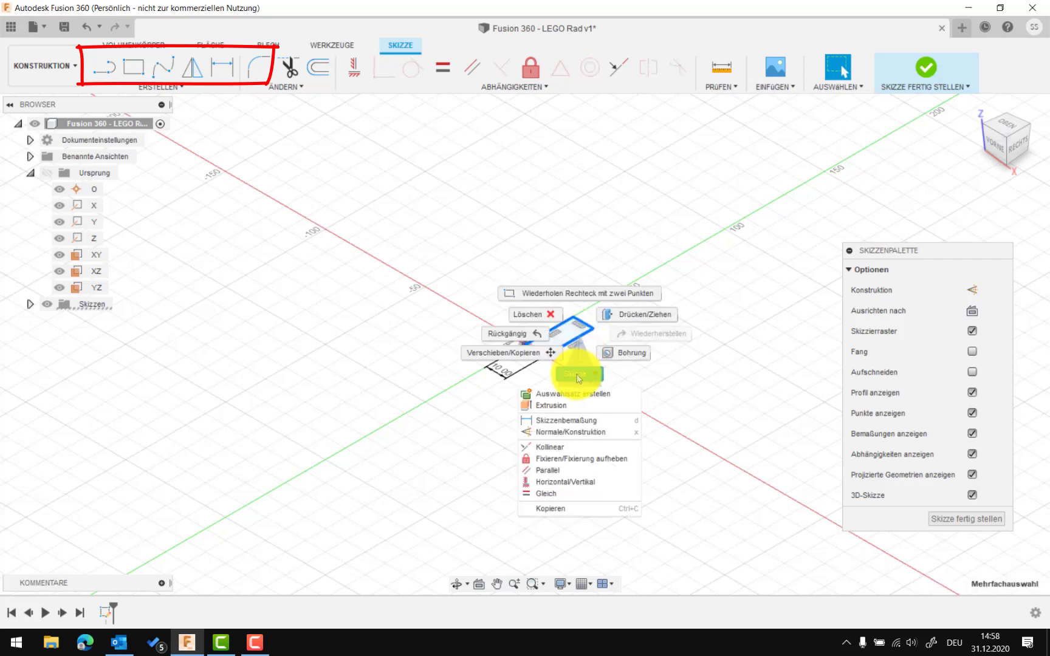
click(570, 421)
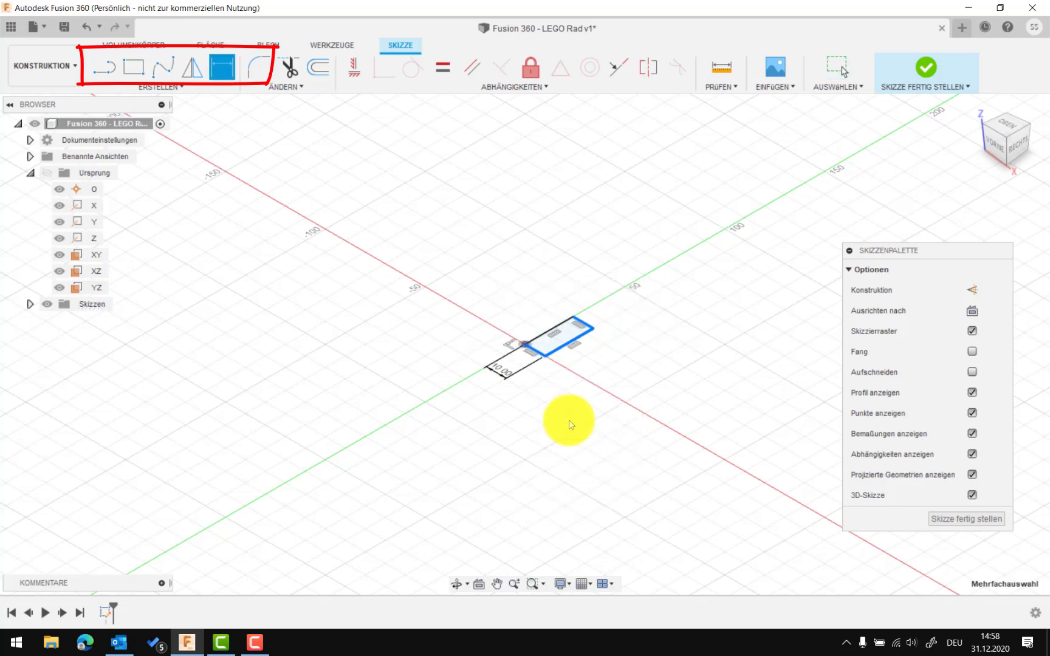
click(587, 334)
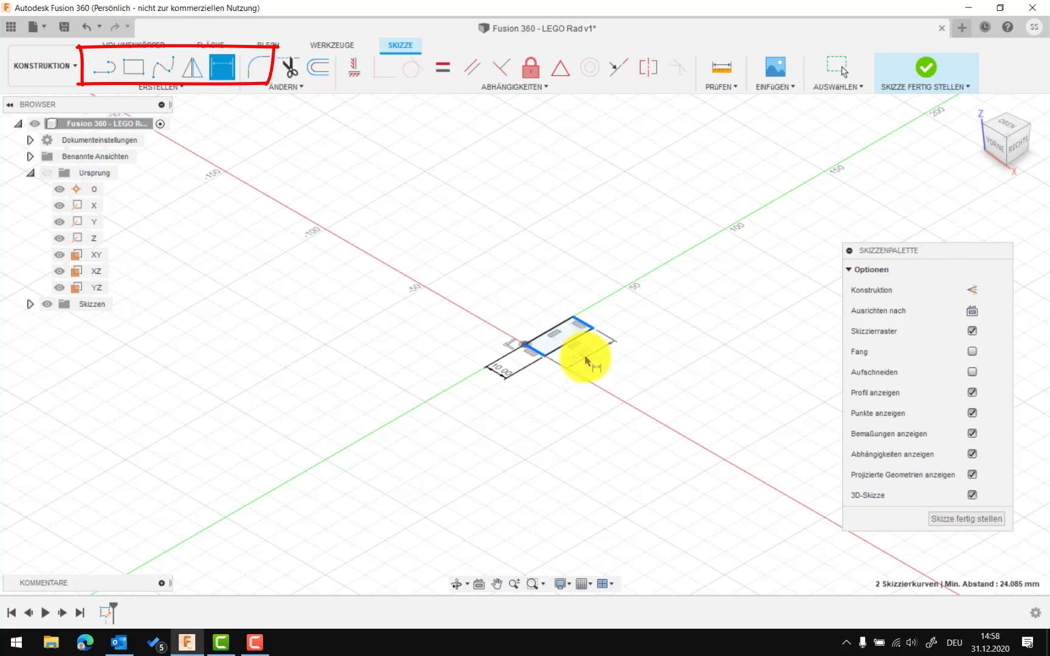
click(586, 361)
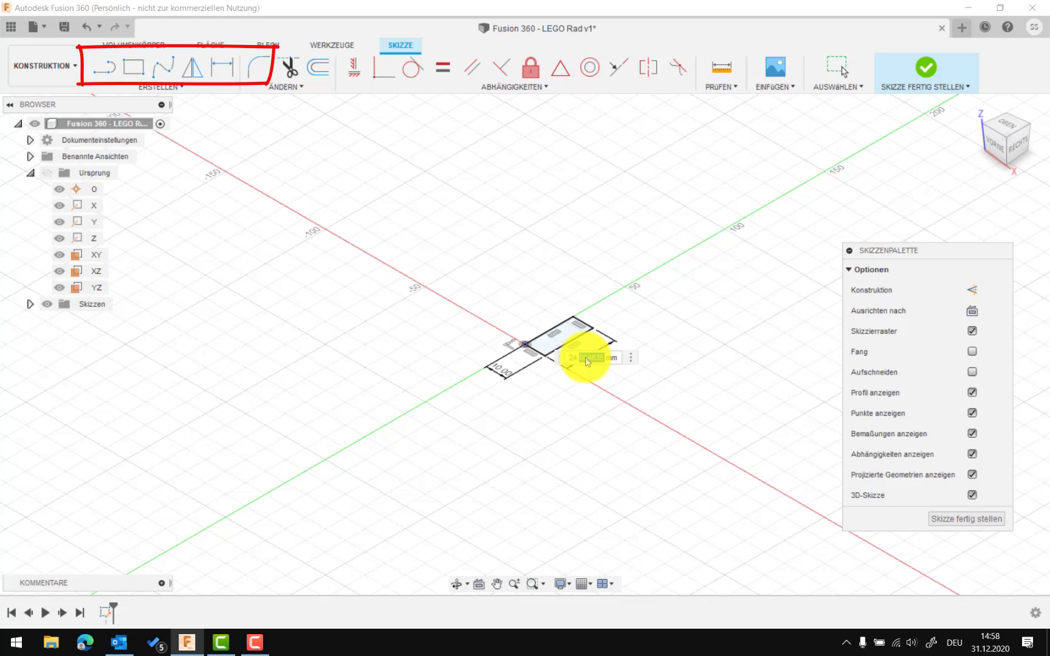
key(BackSpace)
key(Return)
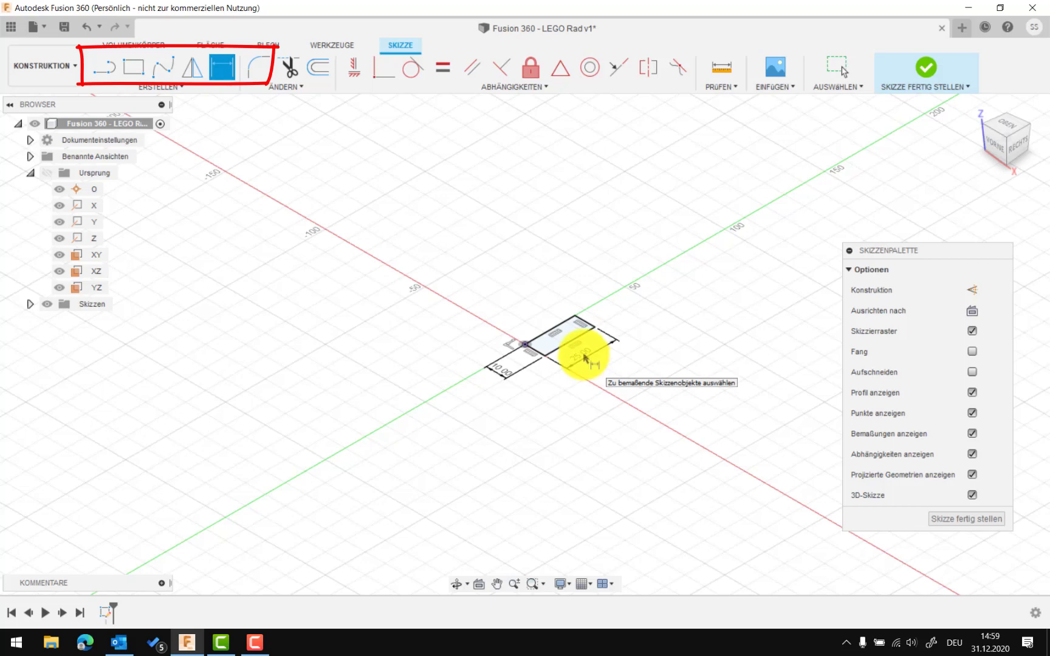
click(178, 89)
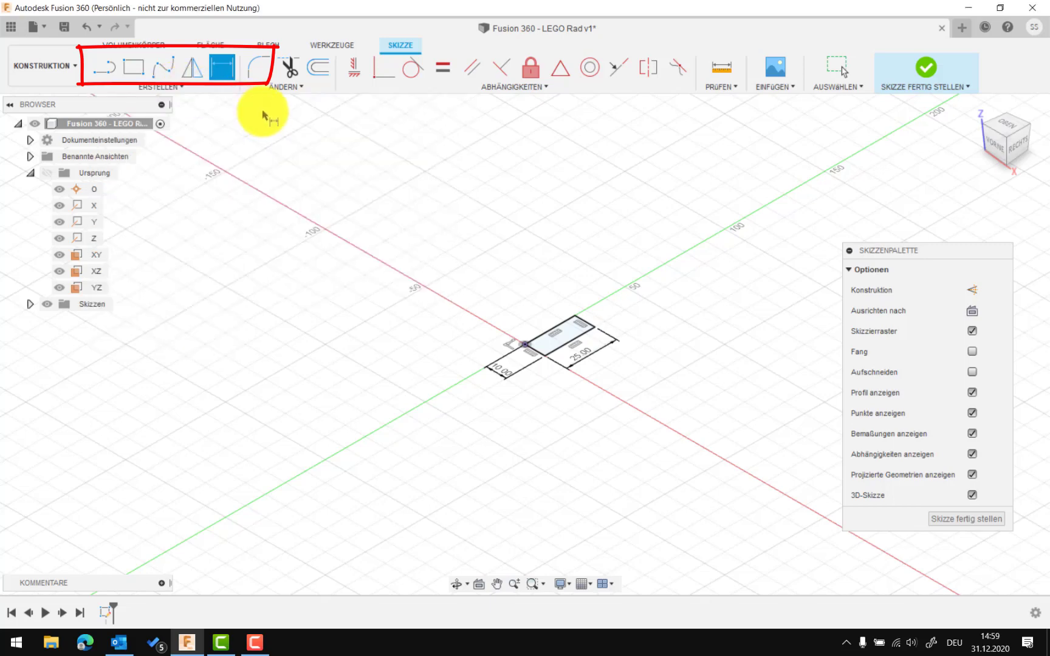
Finish the rectangle sketch and show the ERSTELLEN list of solid features.
click(152, 49)
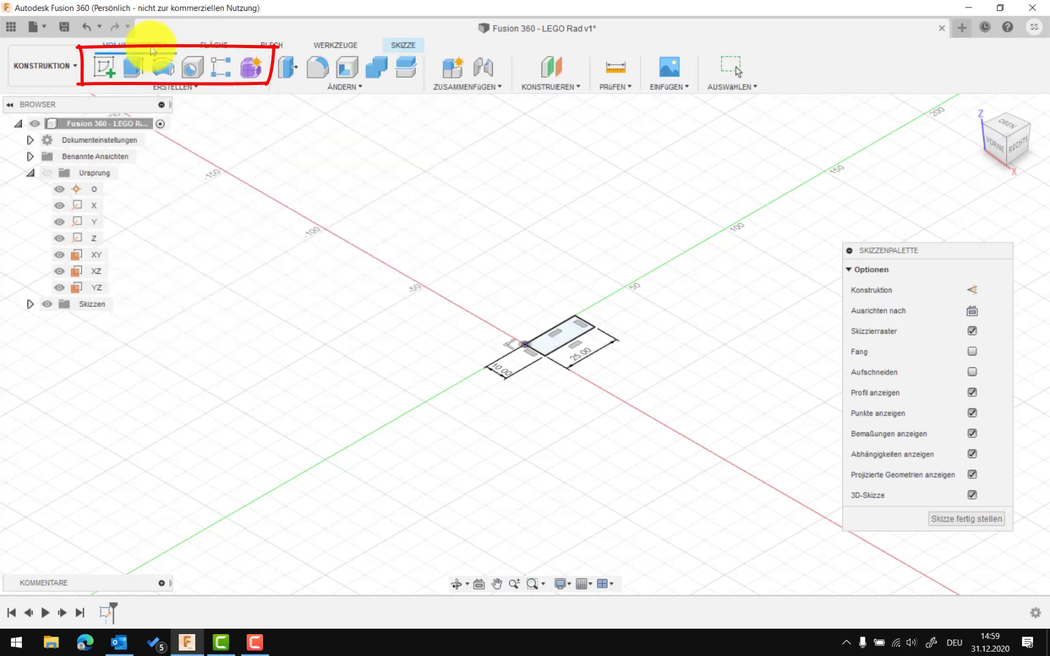
click(170, 88)
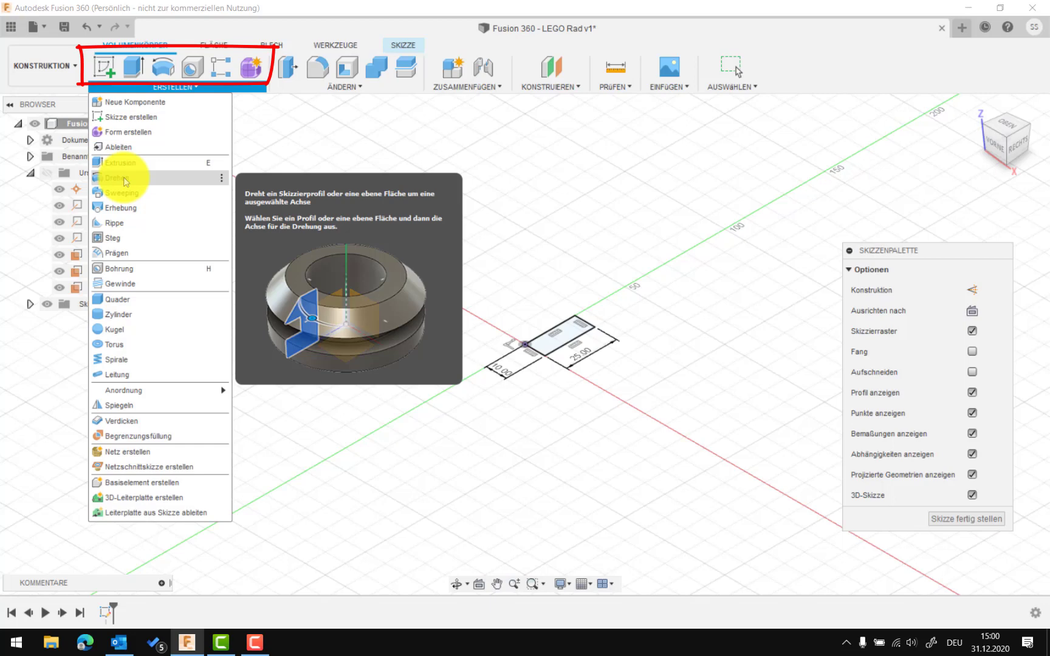
Revolve the rectangle profile 360° around its axis line into a new body.
click(118, 178)
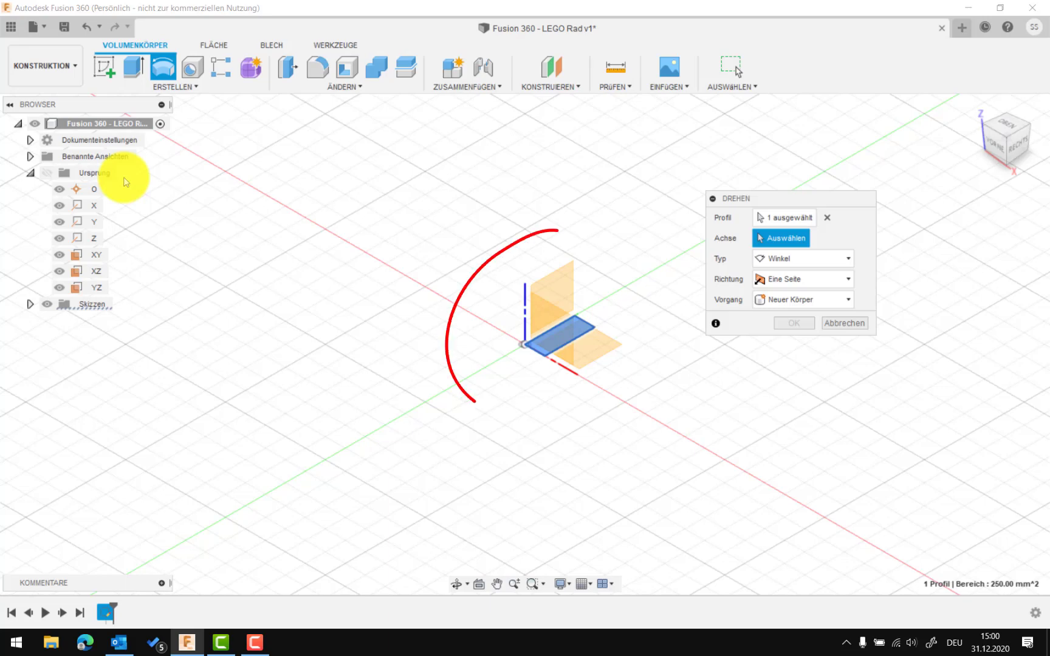
right_click(565, 338)
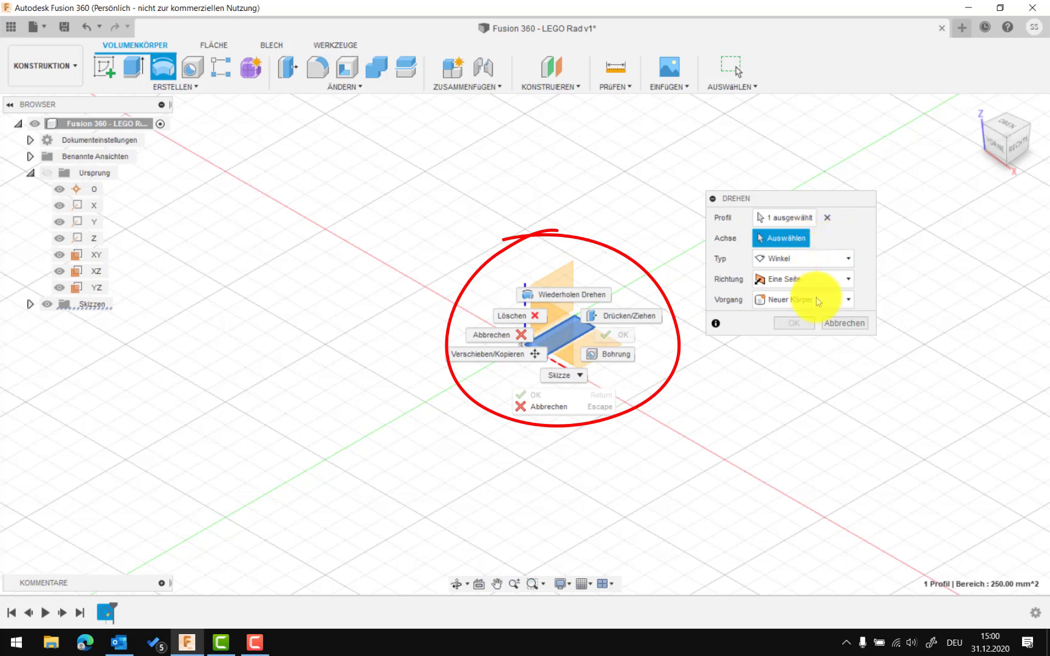
click(682, 371)
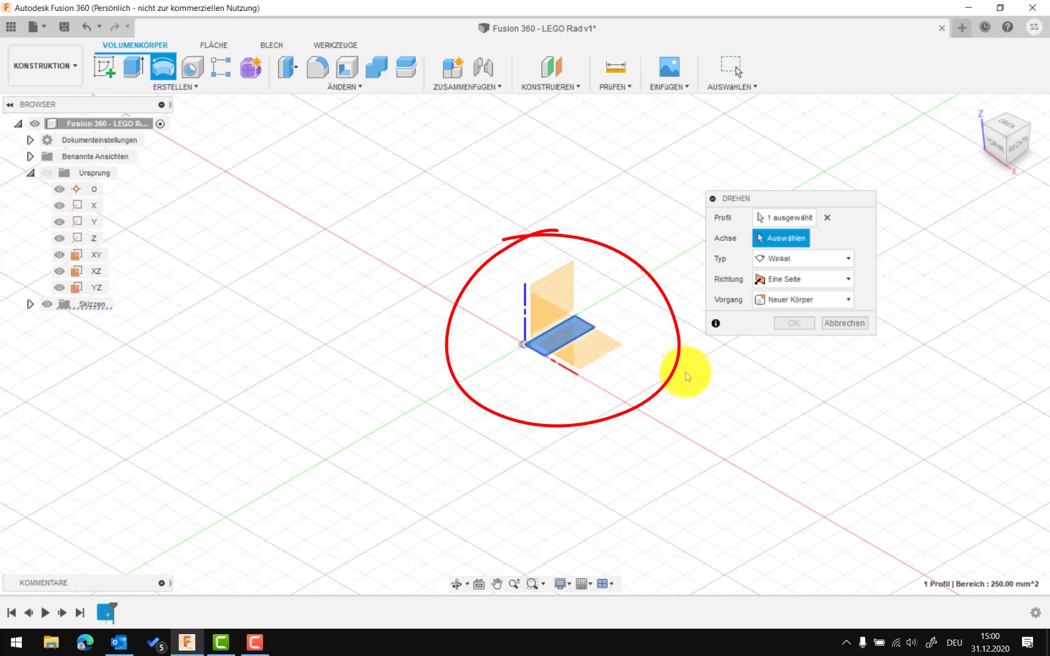
click(553, 349)
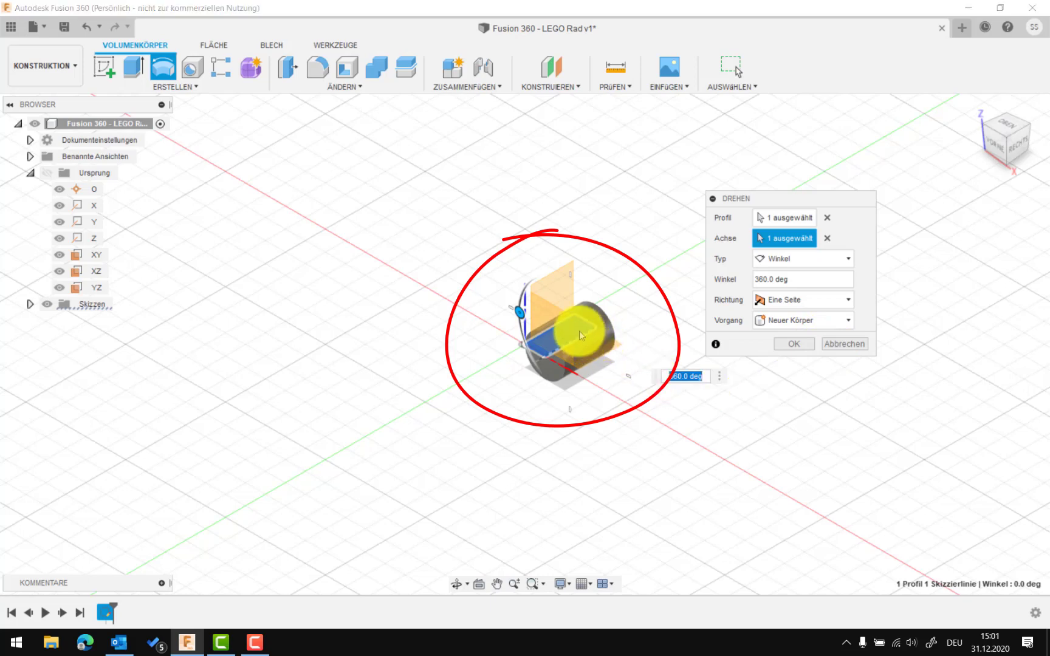
click(794, 344)
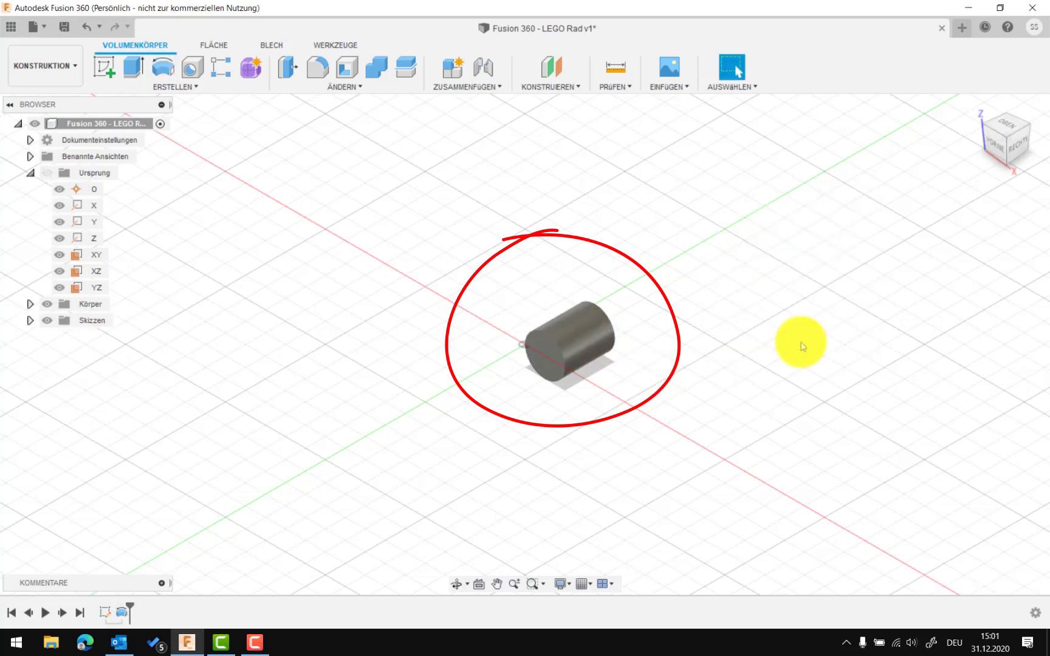
click(577, 341)
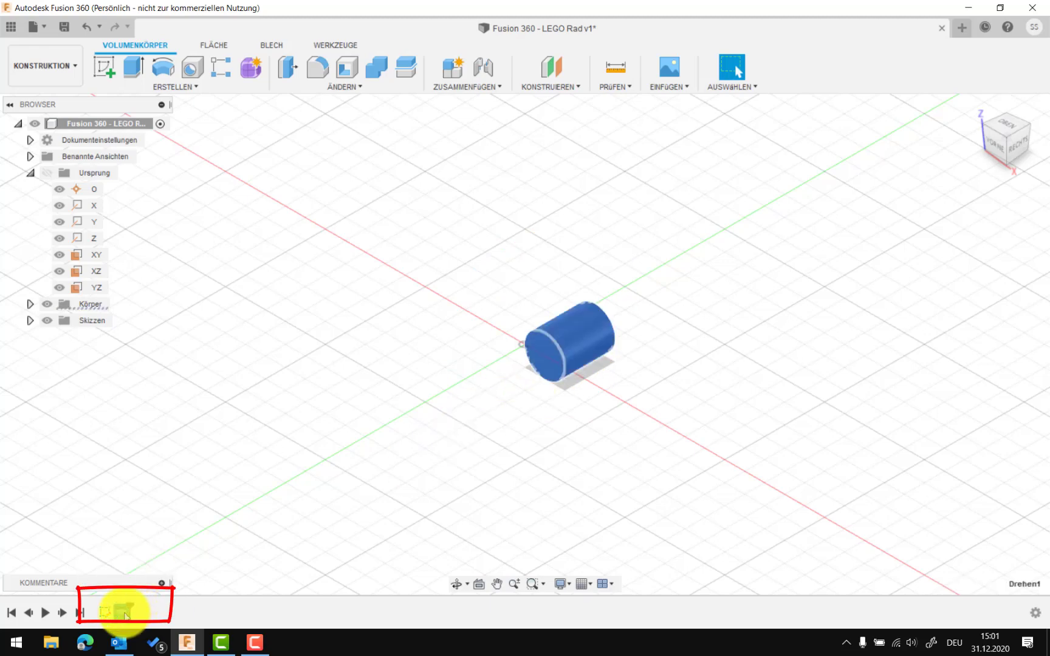
Delete the Drehen1 revolve feature from the timeline, removing the cylinder.
right_click(125, 615)
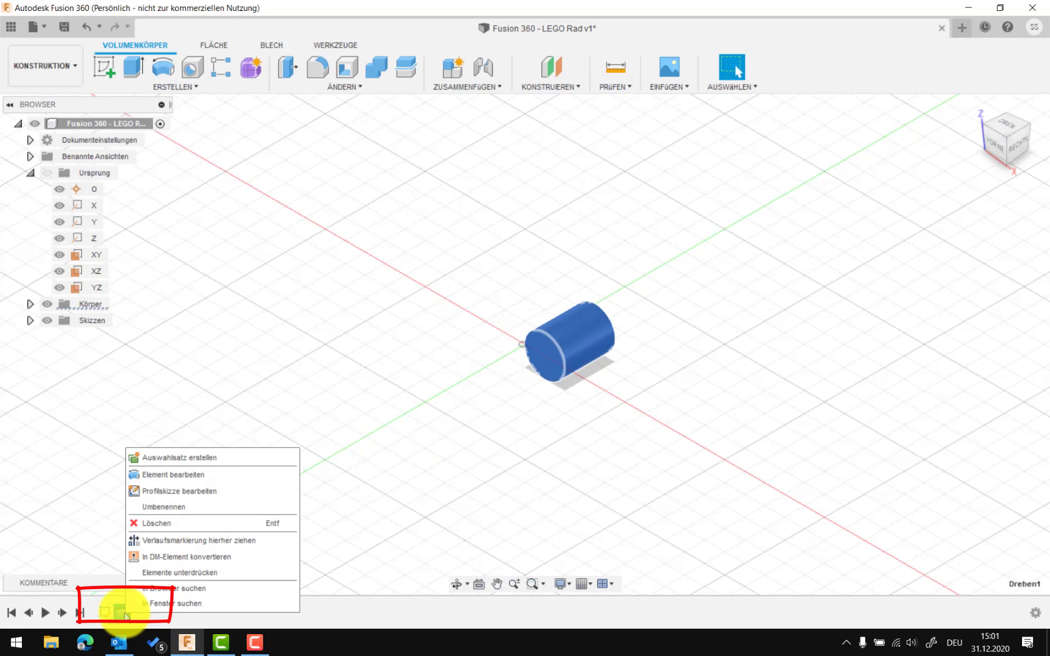
click(143, 525)
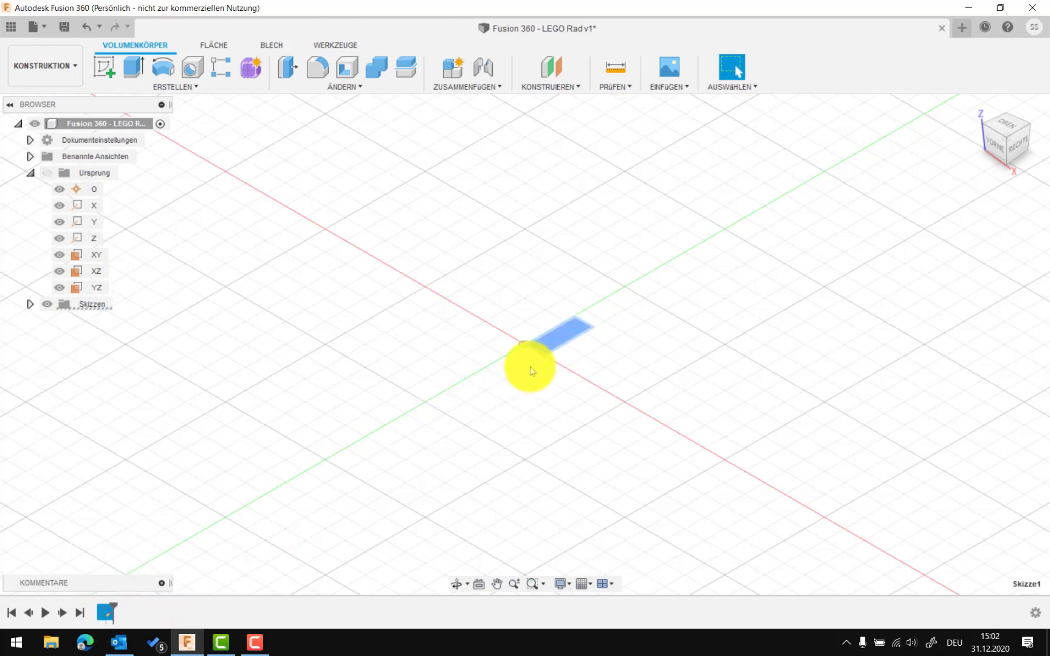
scroll(550, 401, down, 1)
scroll(550, 401, up, 1)
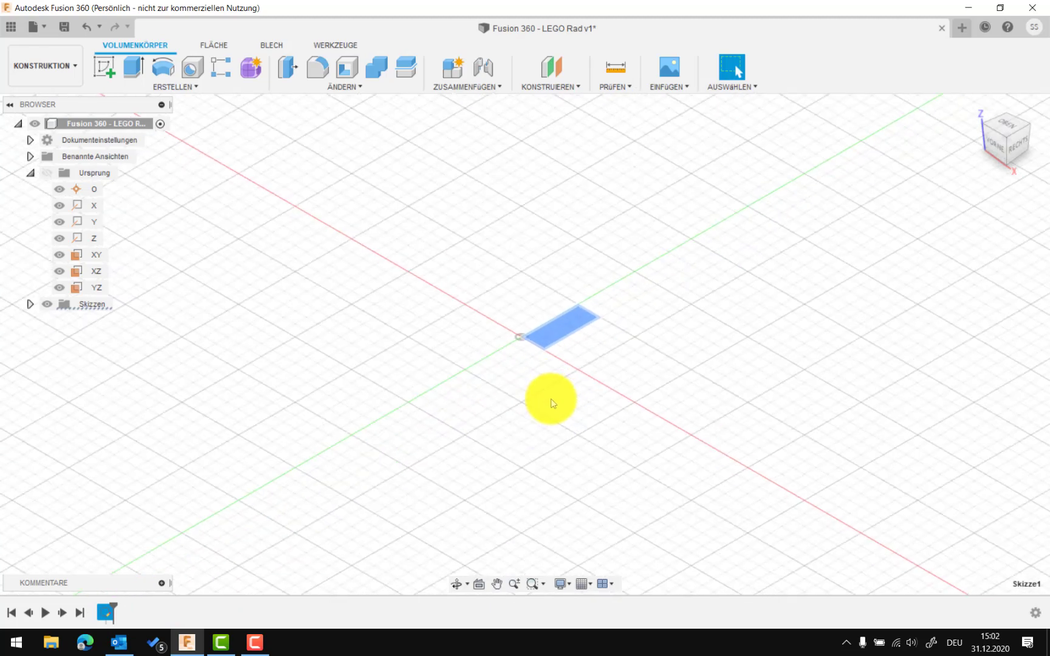
scroll(550, 401, up, 1)
scroll(601, 276, up, 2)
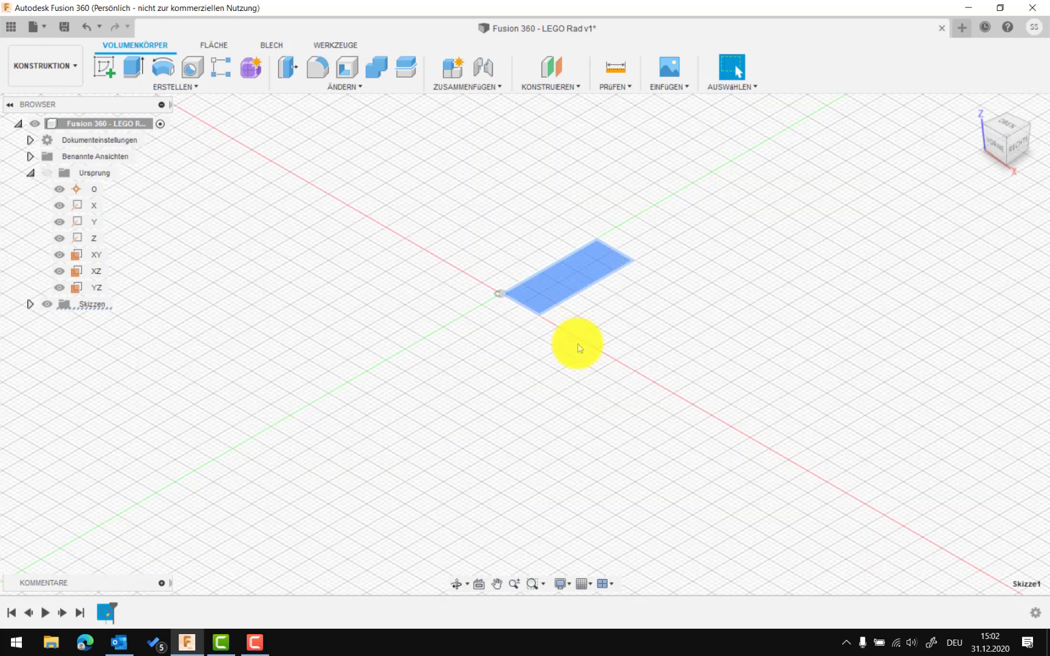
scroll(593, 294, down, 1)
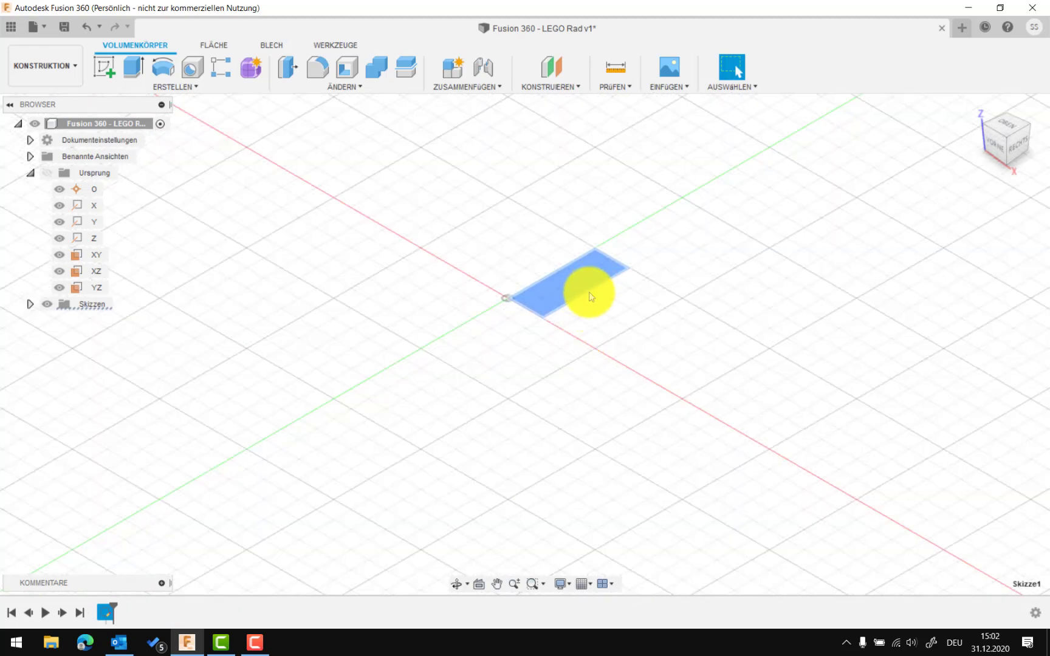
Reopen Skizze1 for editing, showing the 10 × 25 mm rectangle dimensions.
click(30, 304)
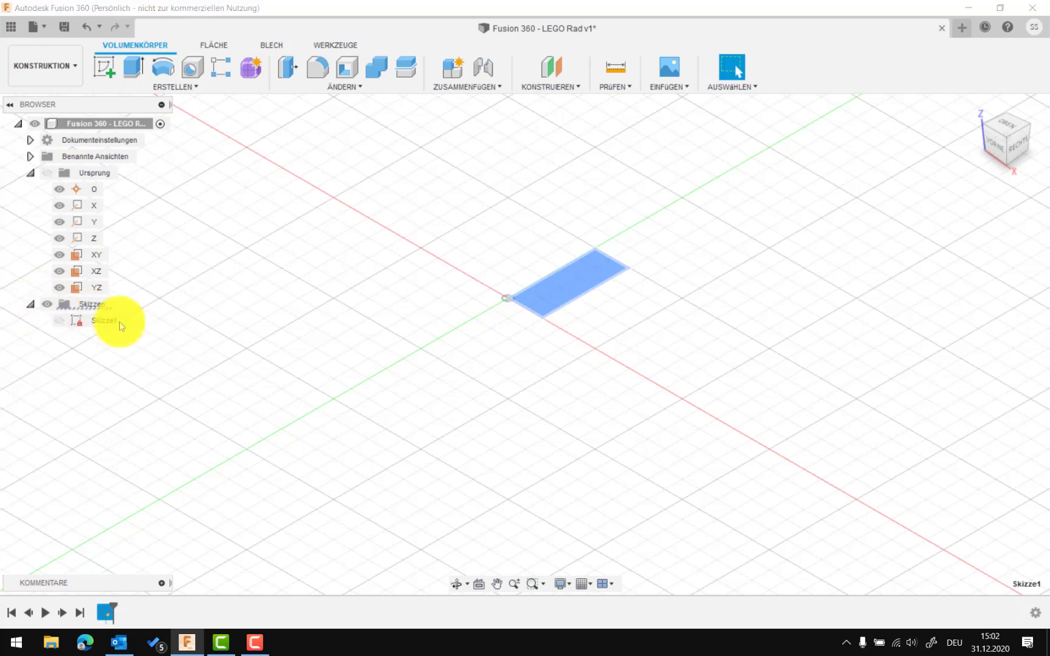
click(114, 322)
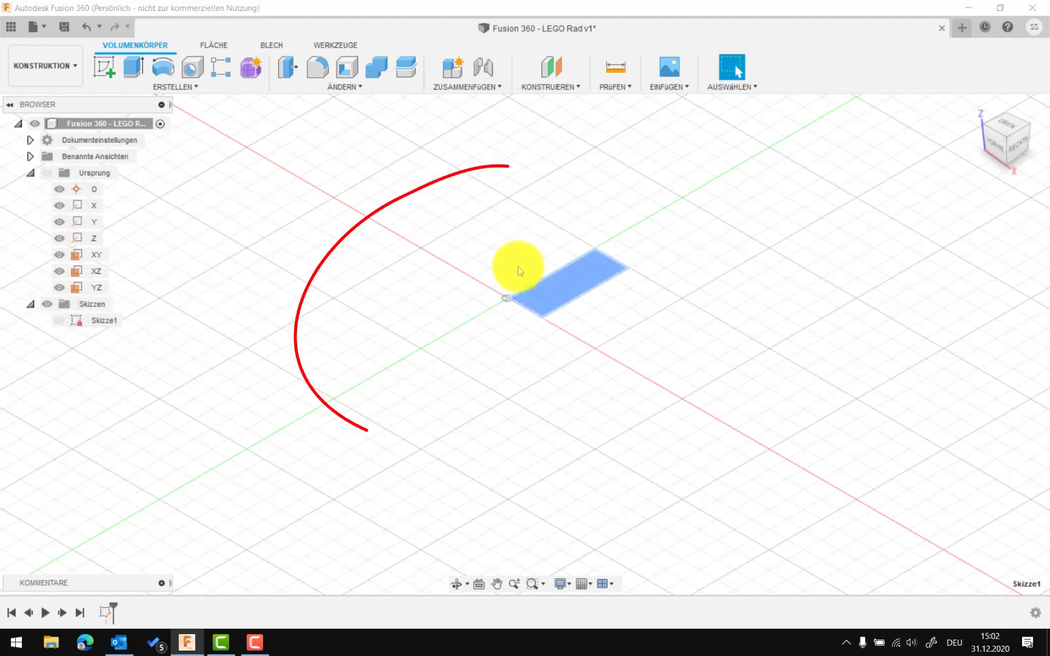
key(v)
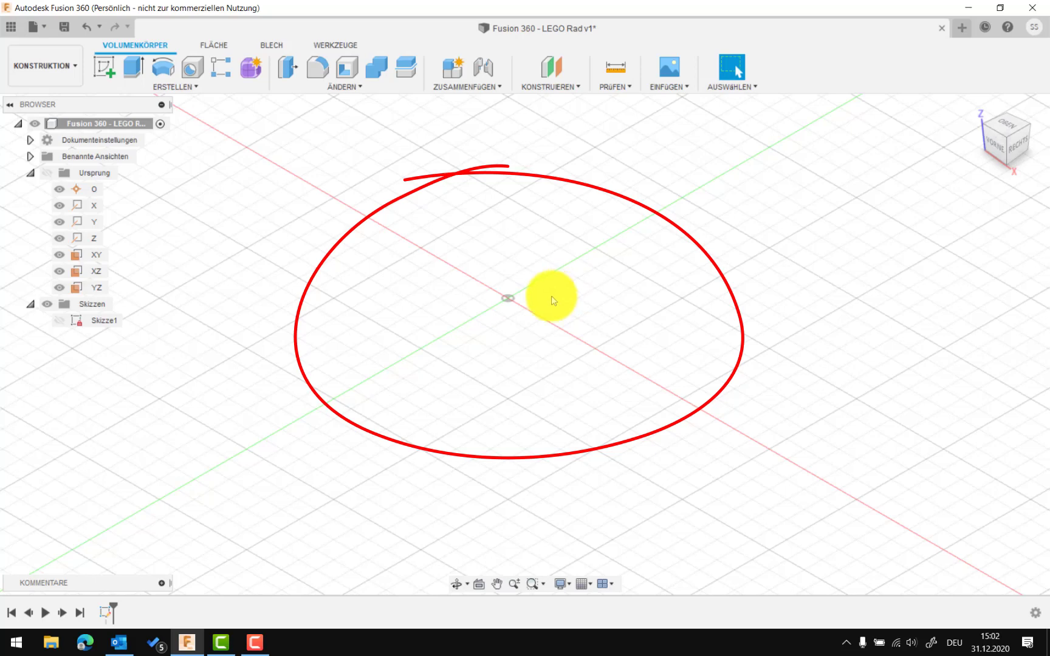
click(59, 320)
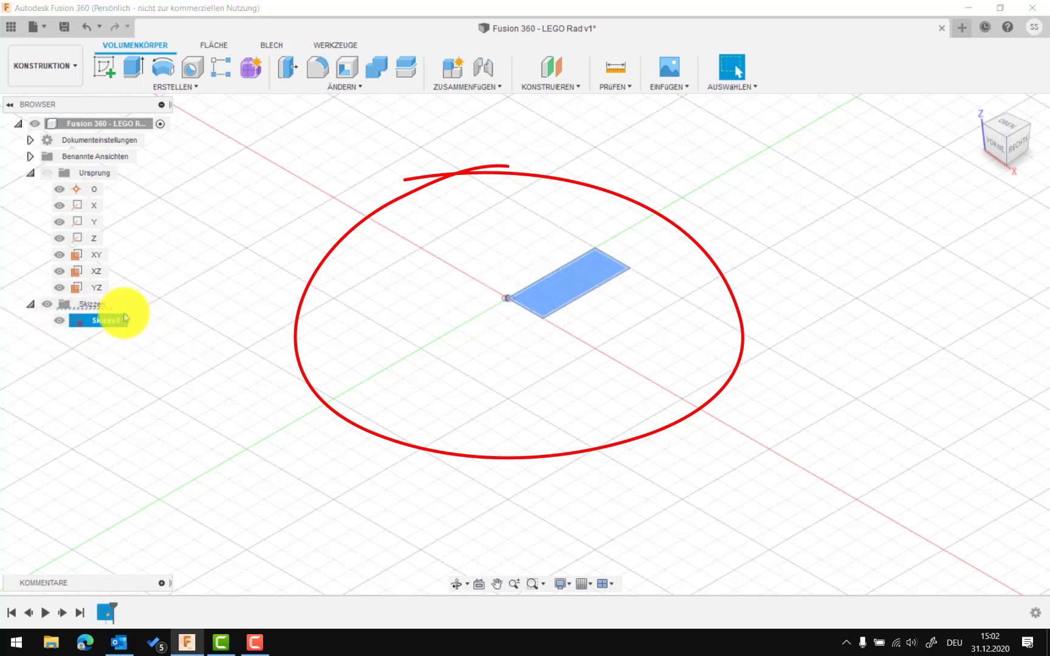
right_click(576, 285)
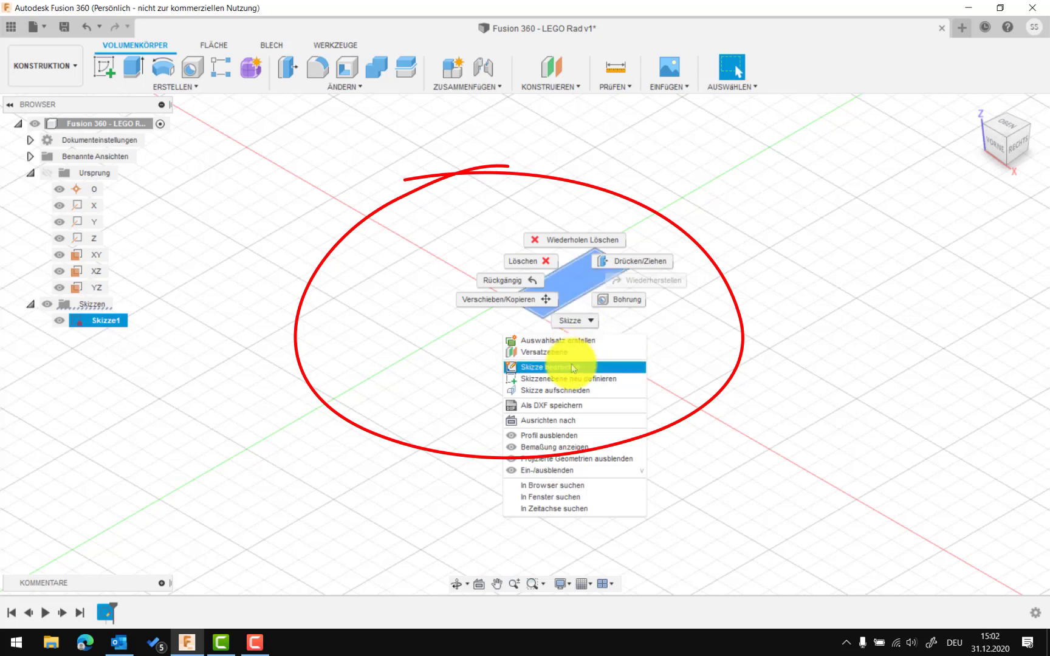
click(571, 367)
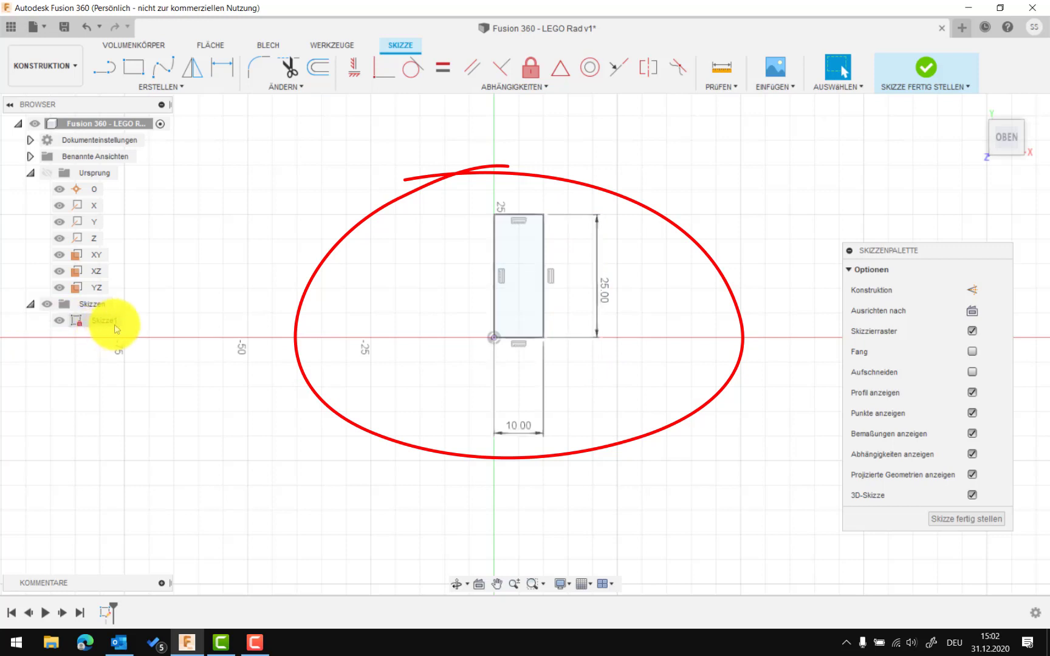
Rename the browser entry Skizze1 to 'Grundfläche'.
right_click(98, 321)
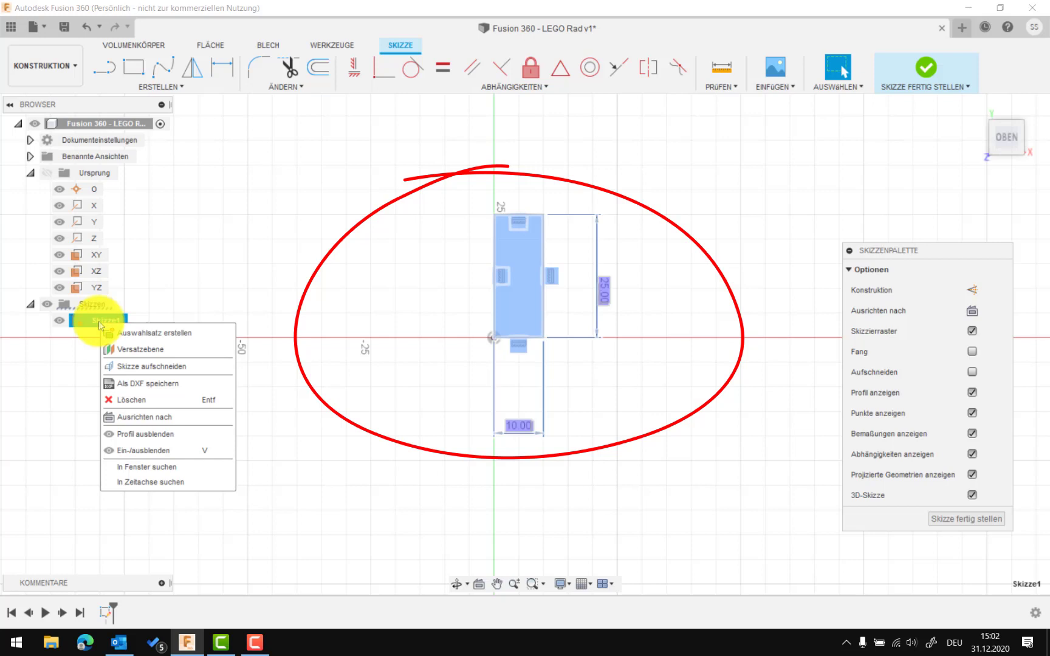
double_click(99, 320)
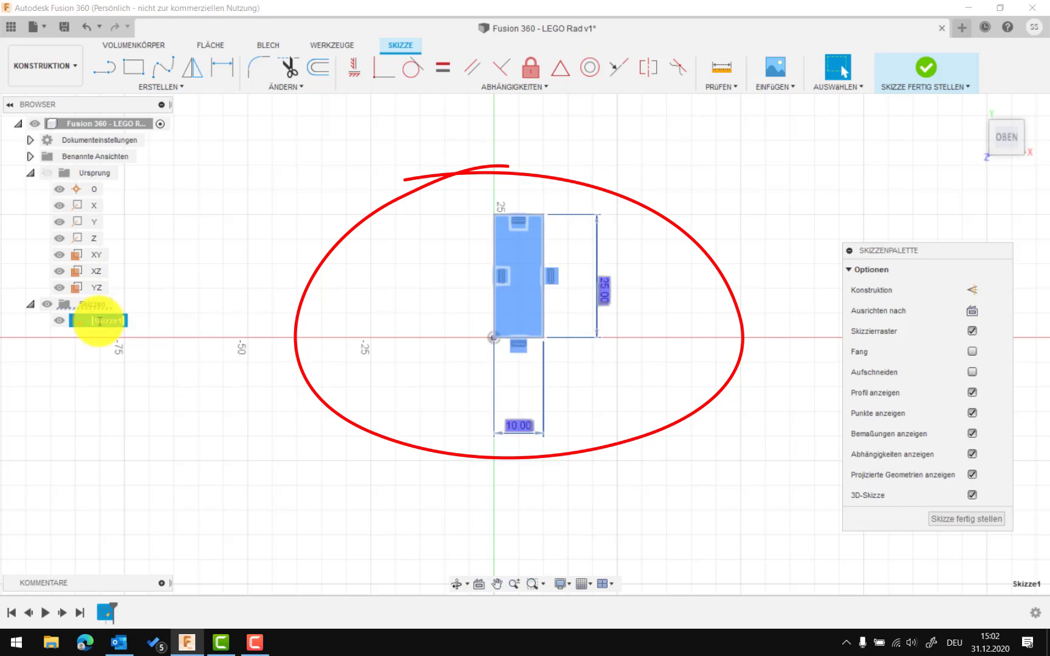
key(BackSpace)
text(Gru)
text(ndfläc)
text(he)
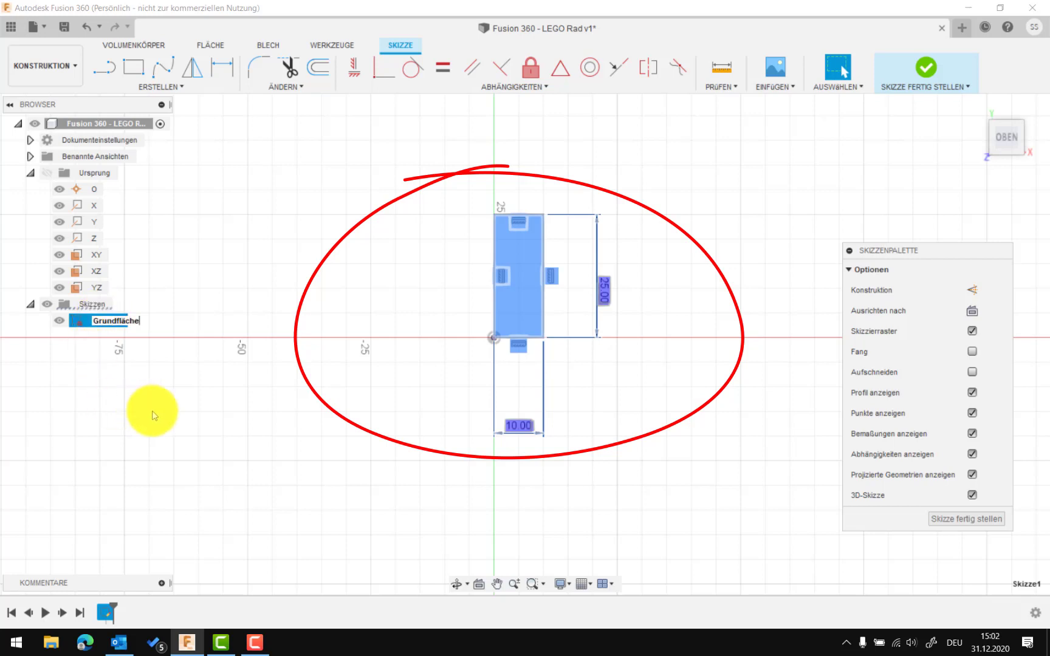
click(166, 416)
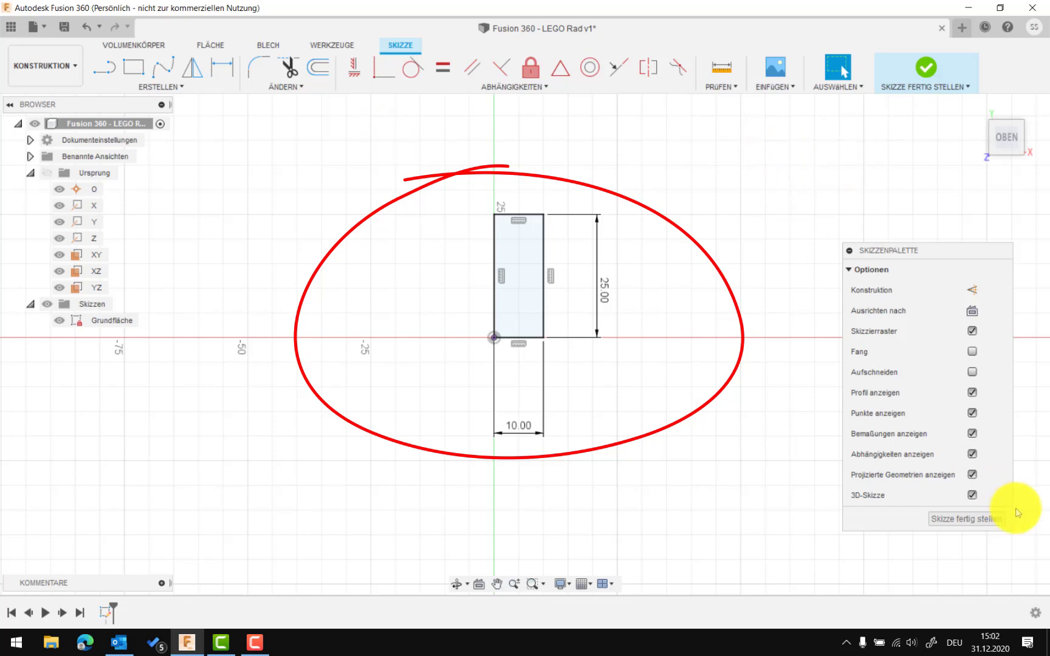
Finish the Grundfläche sketch and launch Drehen (Revolve) on its rectangle profile.
click(979, 518)
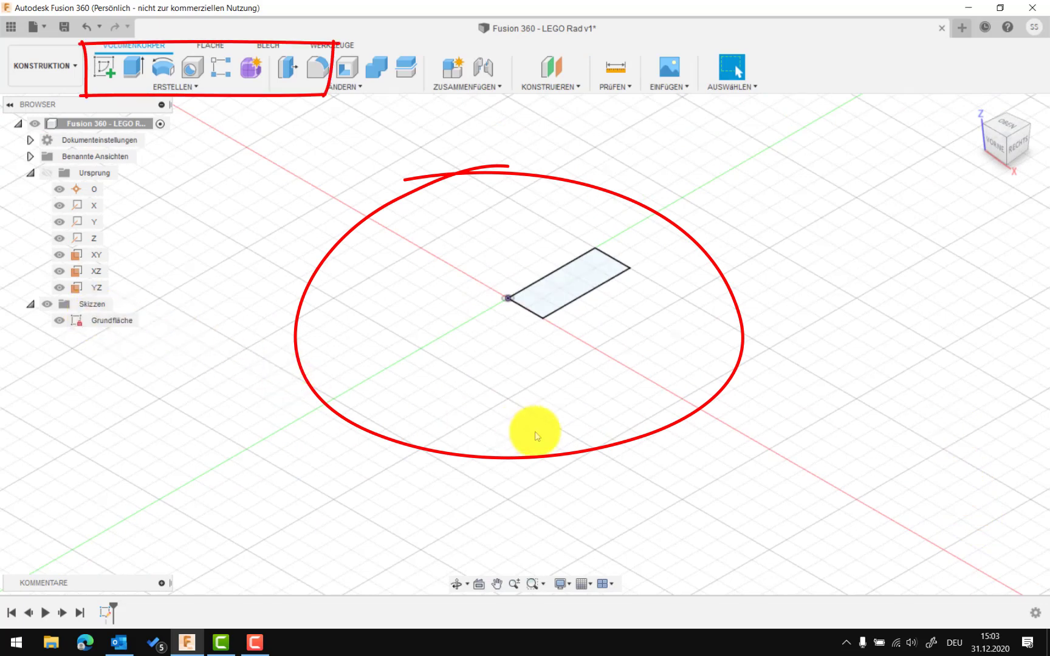
click(175, 88)
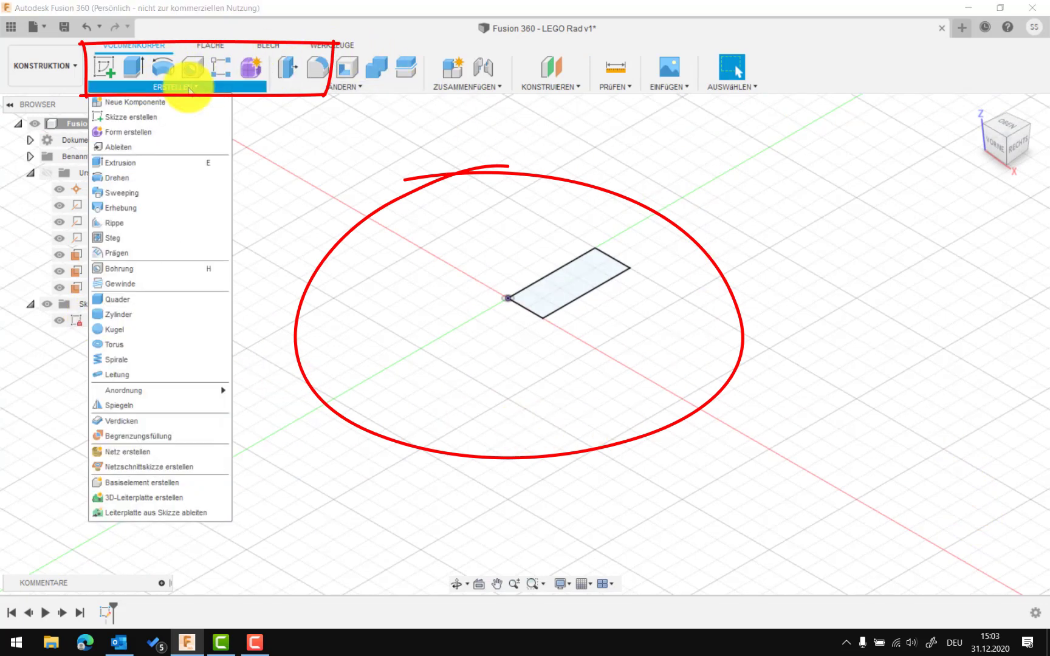
click(131, 178)
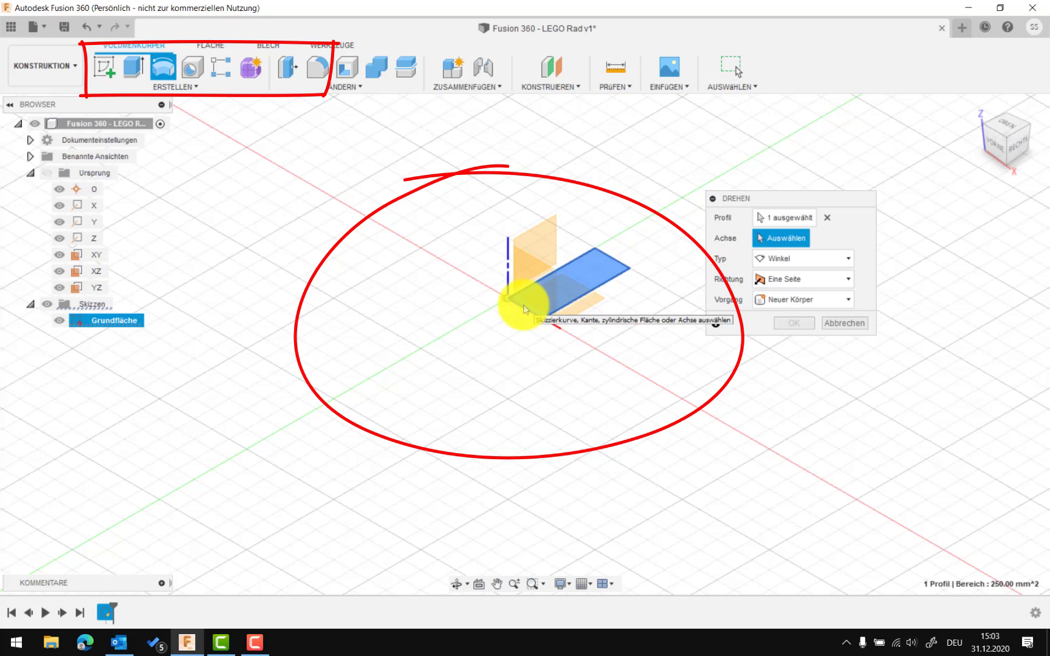
Preview the rectangle revolved 360° around the picked axis, then cancel the revolve.
click(517, 307)
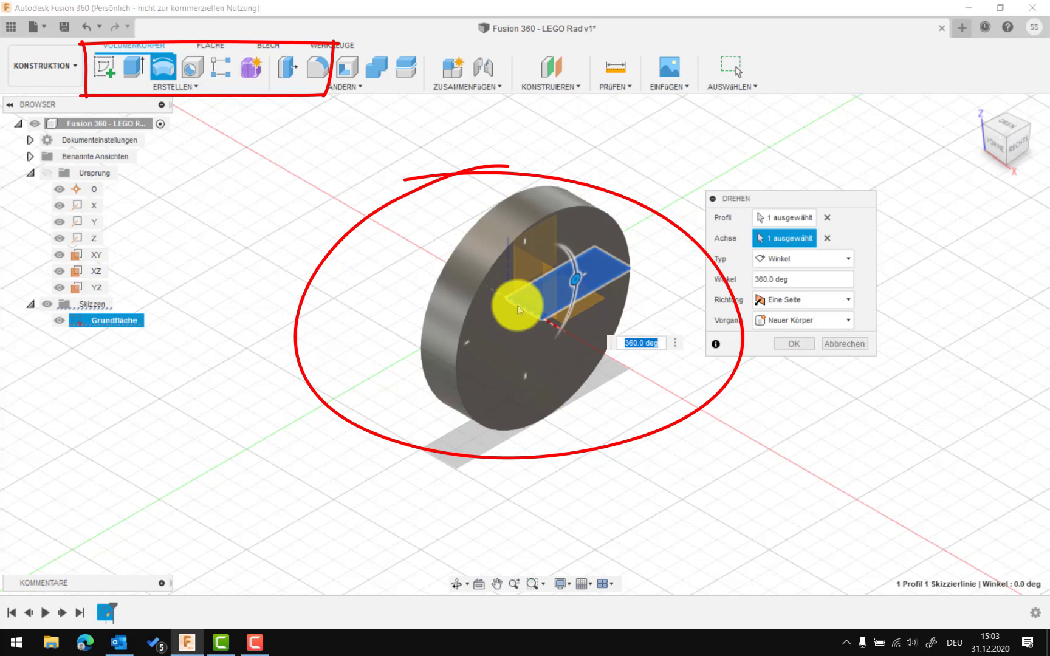
click(675, 343)
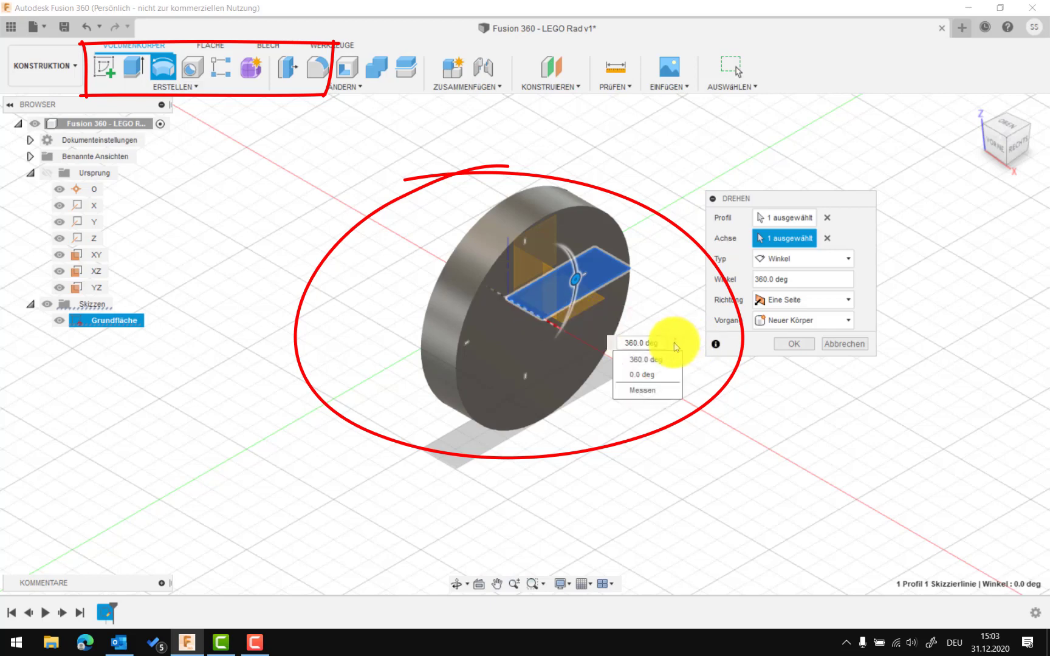
click(651, 375)
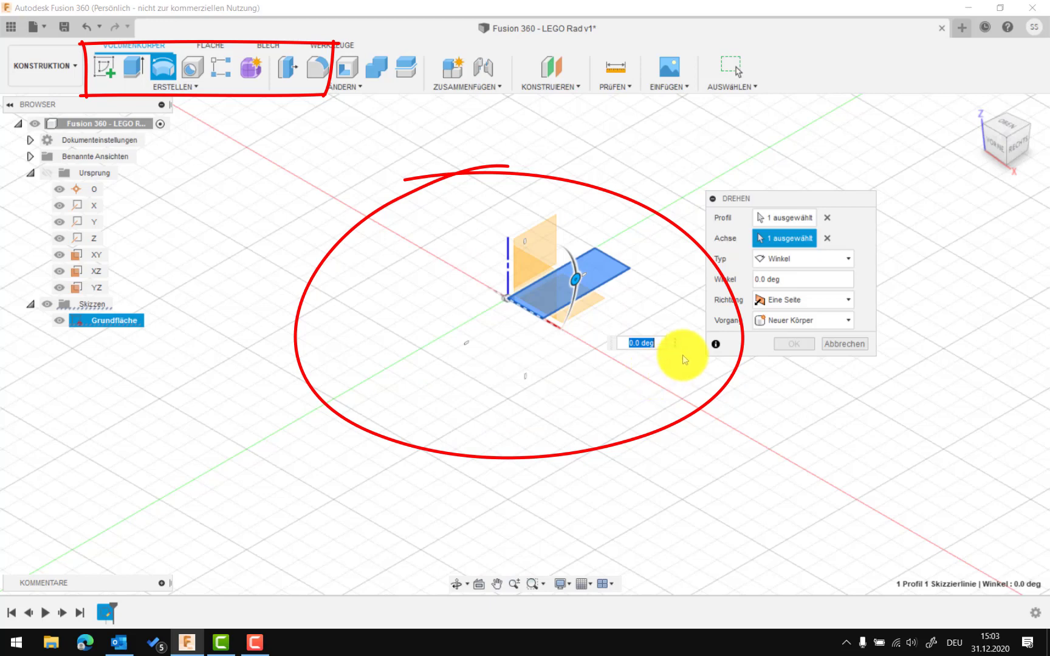
click(675, 343)
click(660, 361)
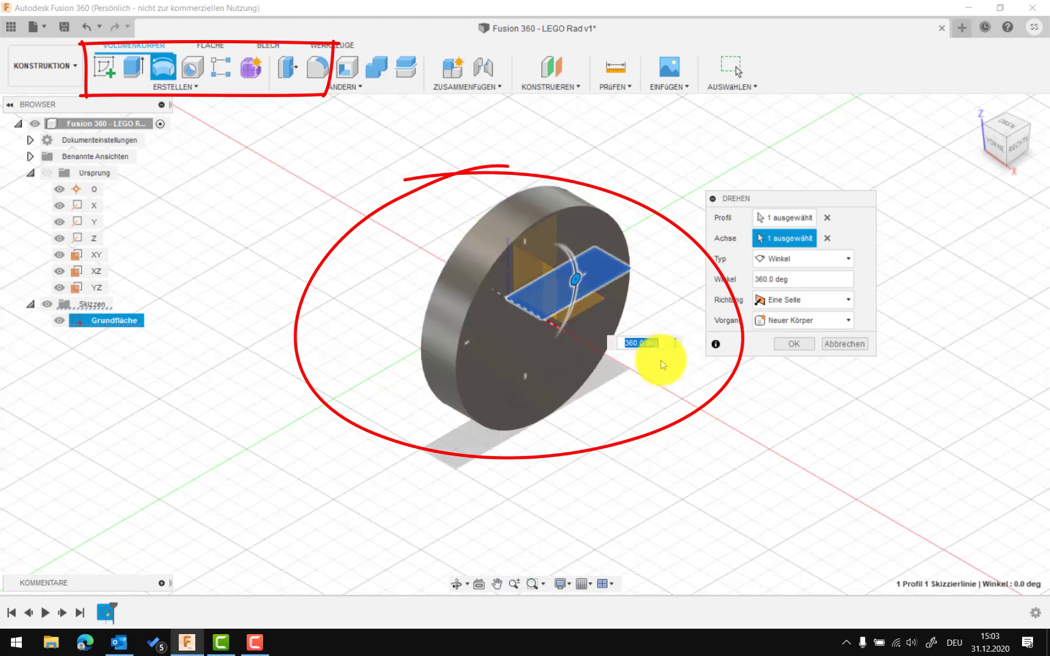
click(676, 343)
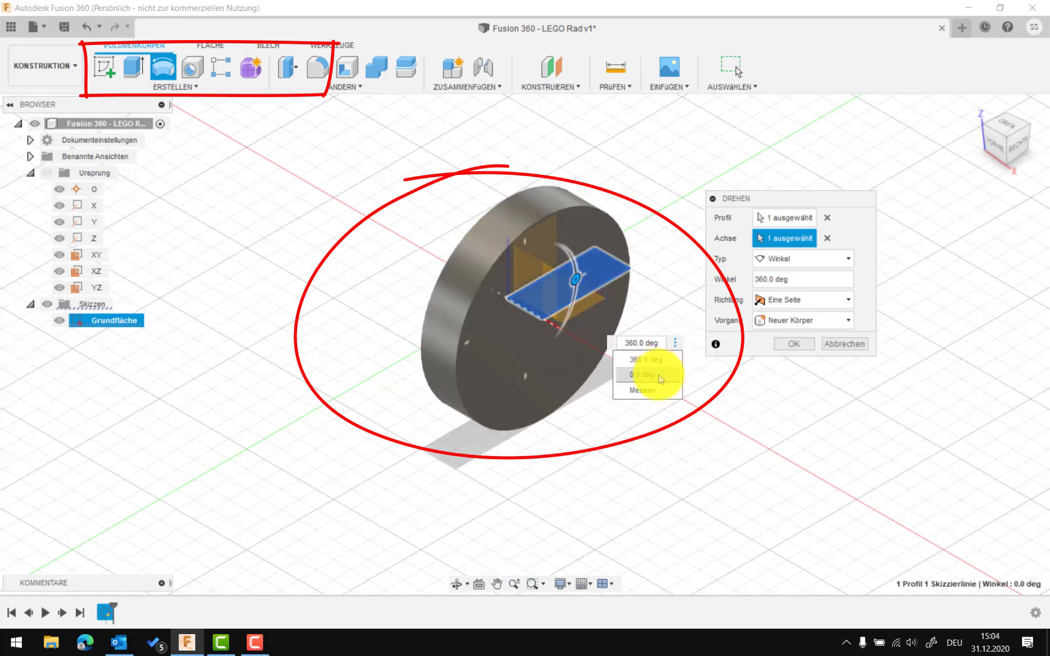
click(660, 376)
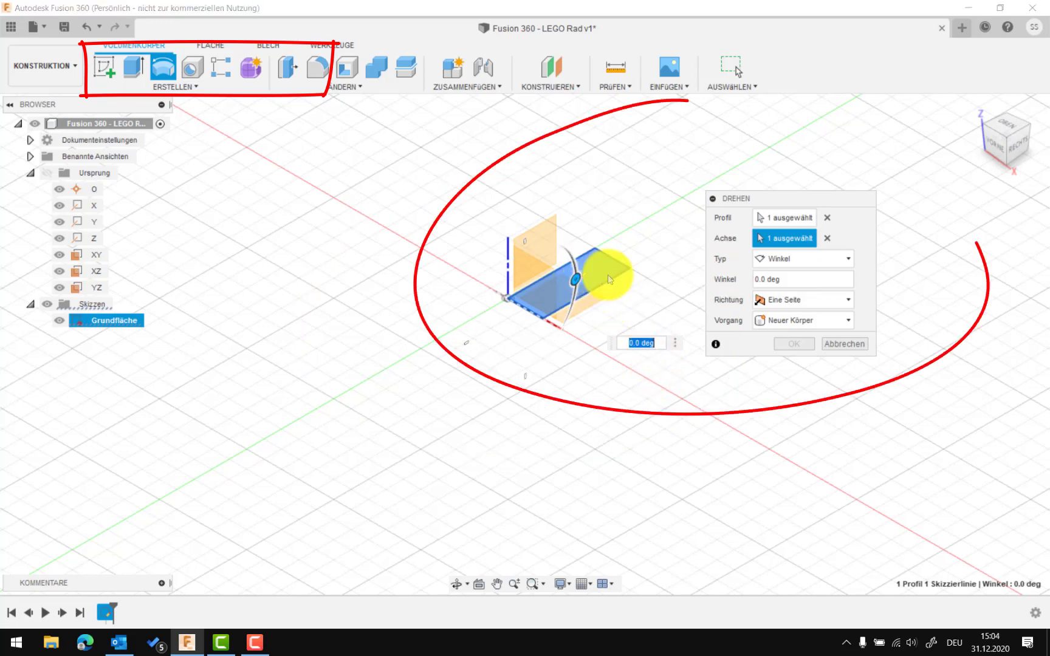
text(360)
key(Return)
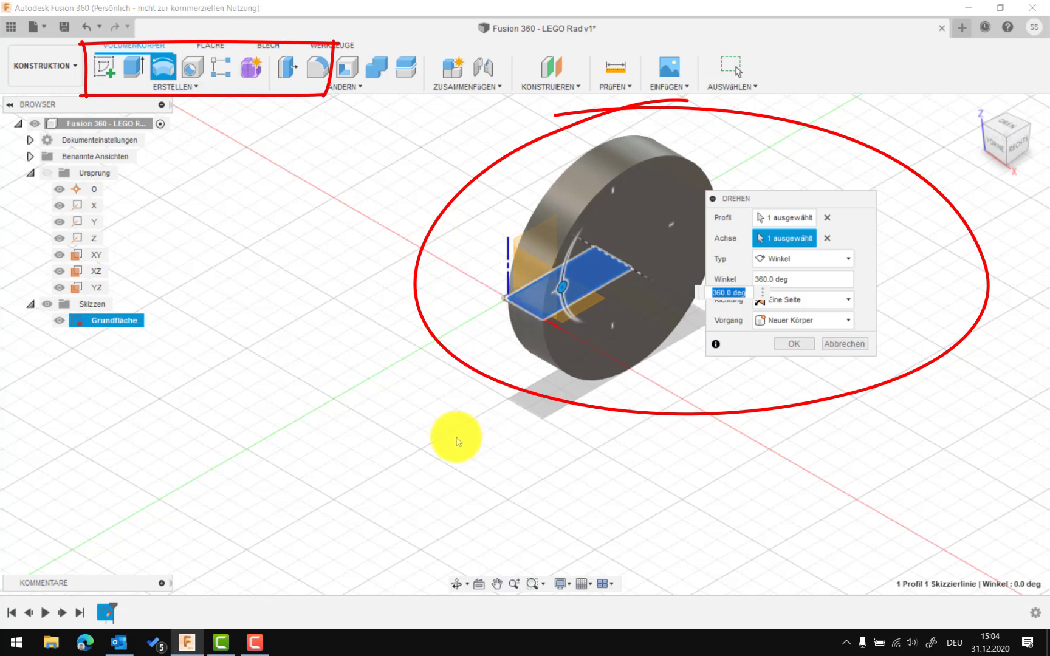
click(843, 344)
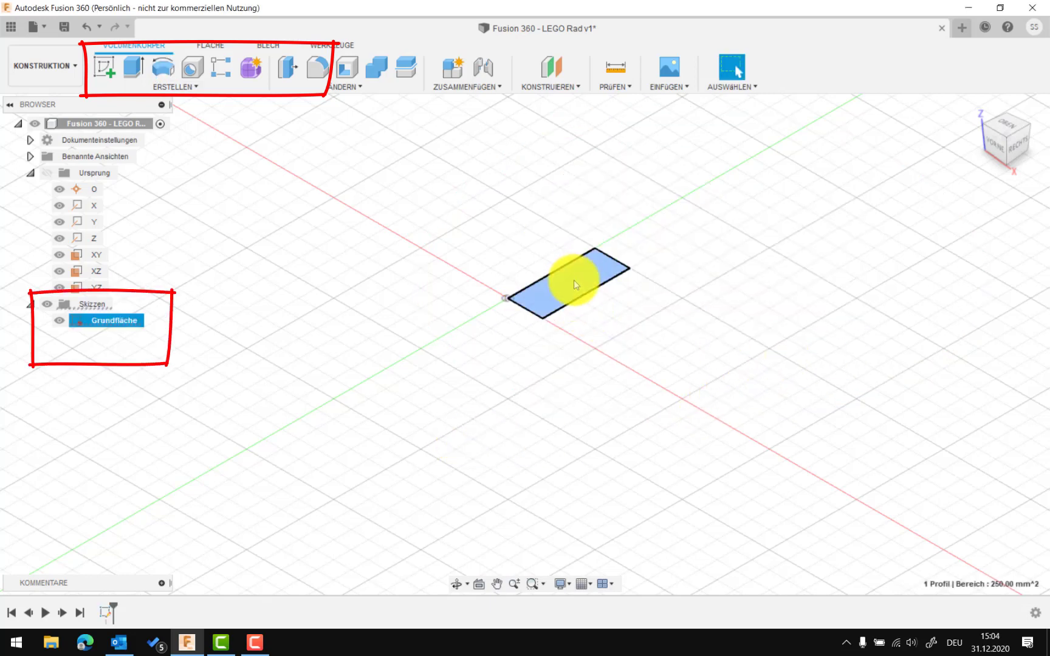
click(576, 285)
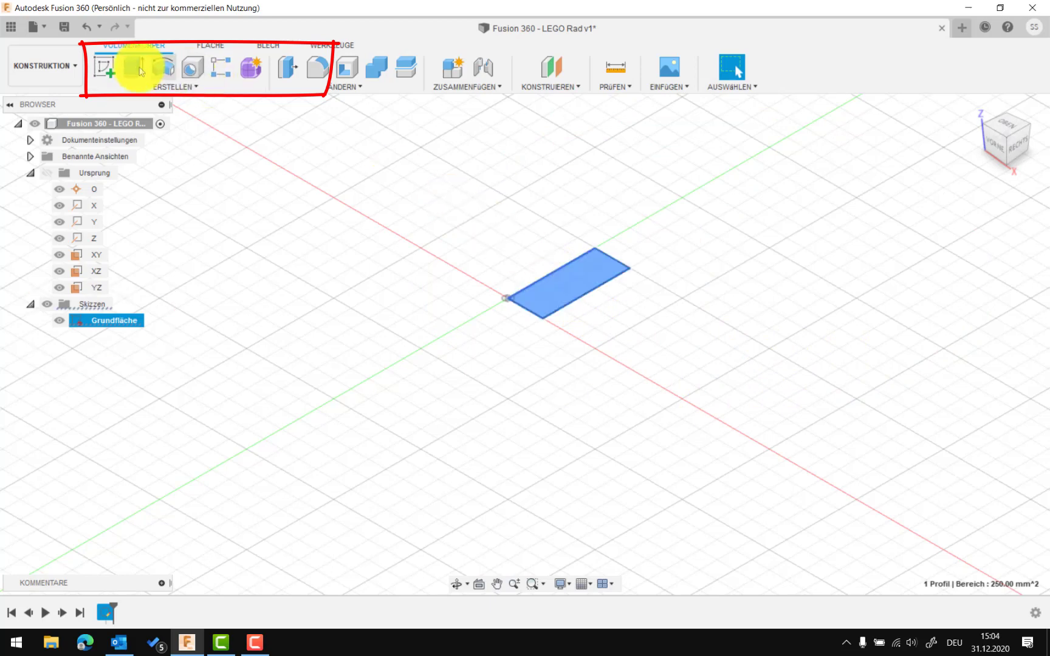
click(187, 89)
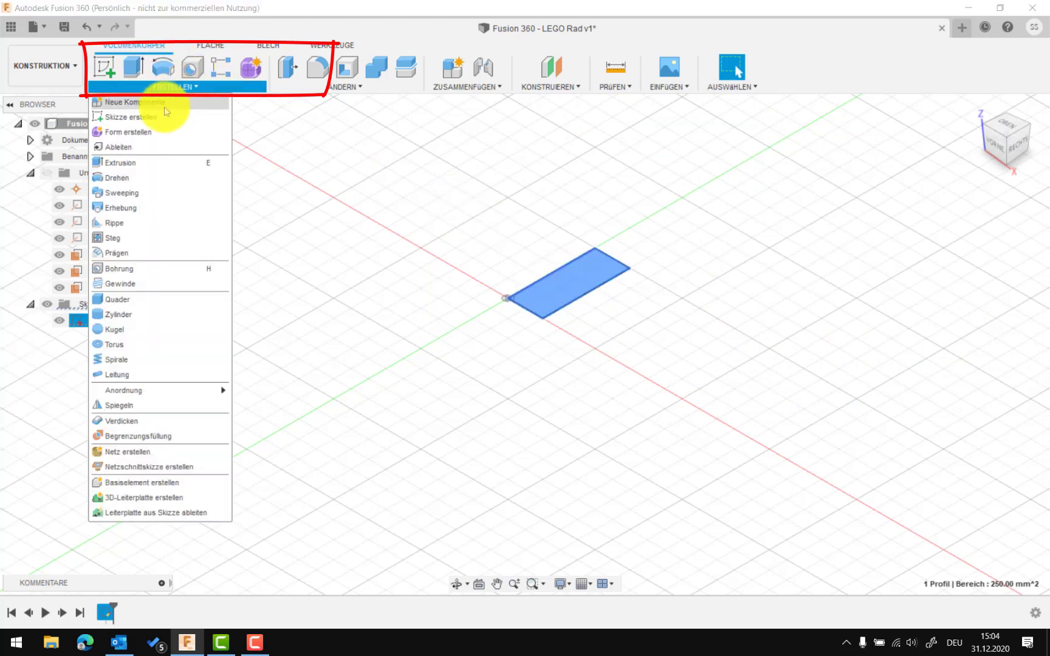
click(114, 176)
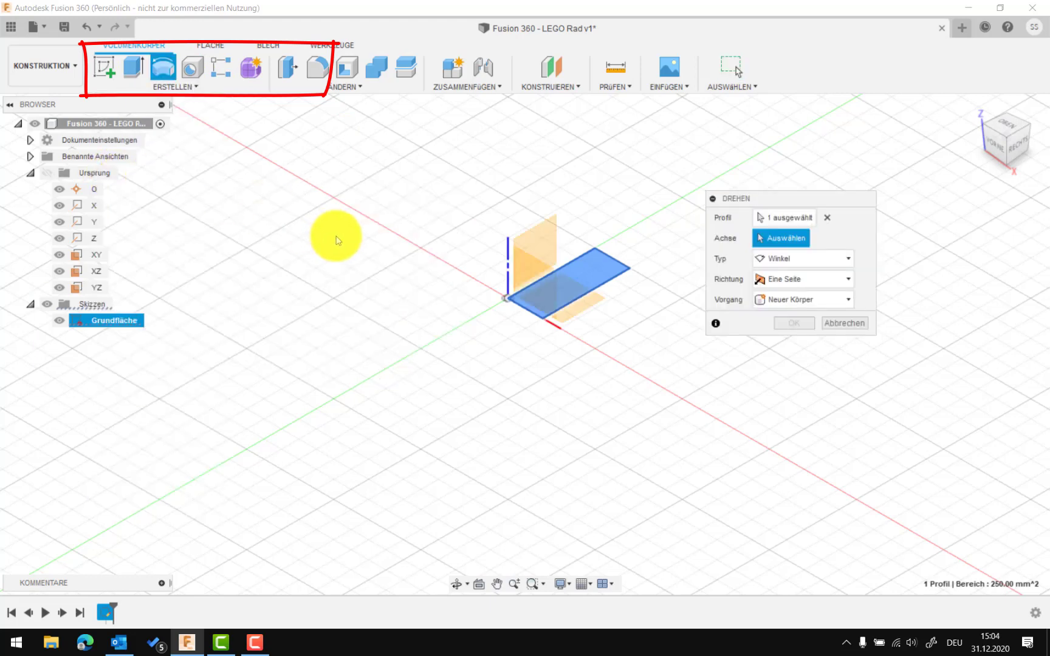
click(602, 283)
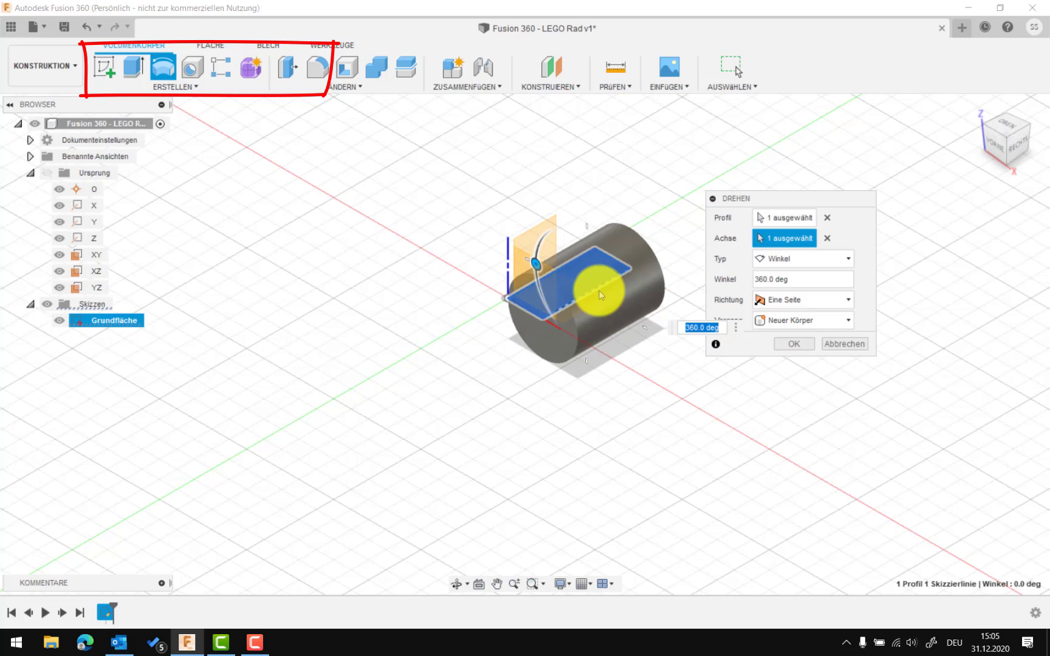
click(841, 347)
click(569, 262)
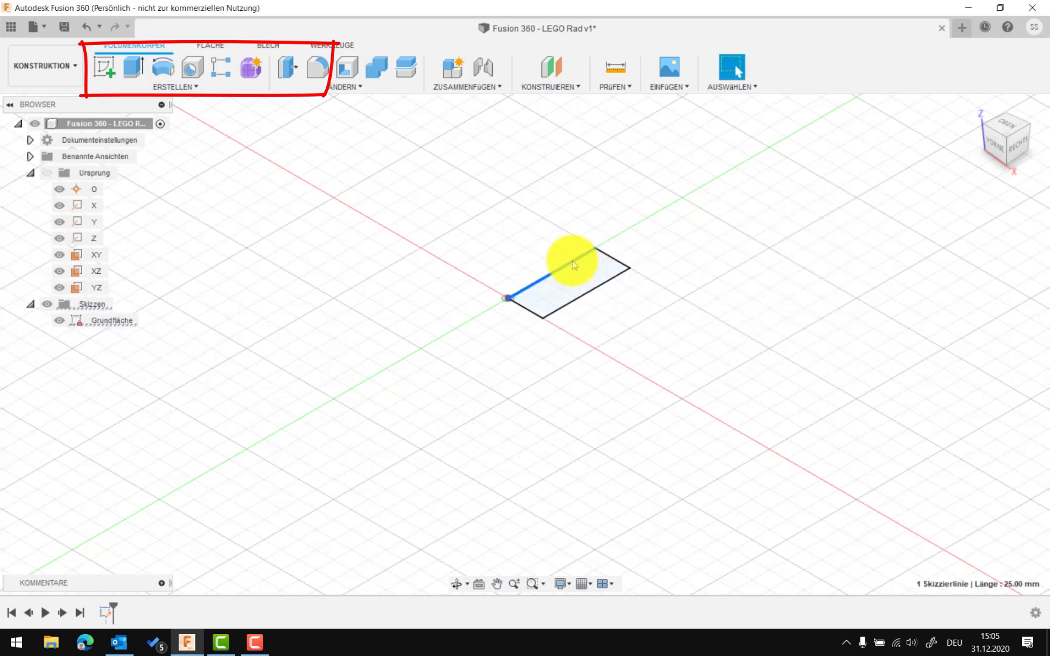
Start a new revolve and, after trying other axes, set the origin Z axis as Achse.
click(175, 87)
click(117, 178)
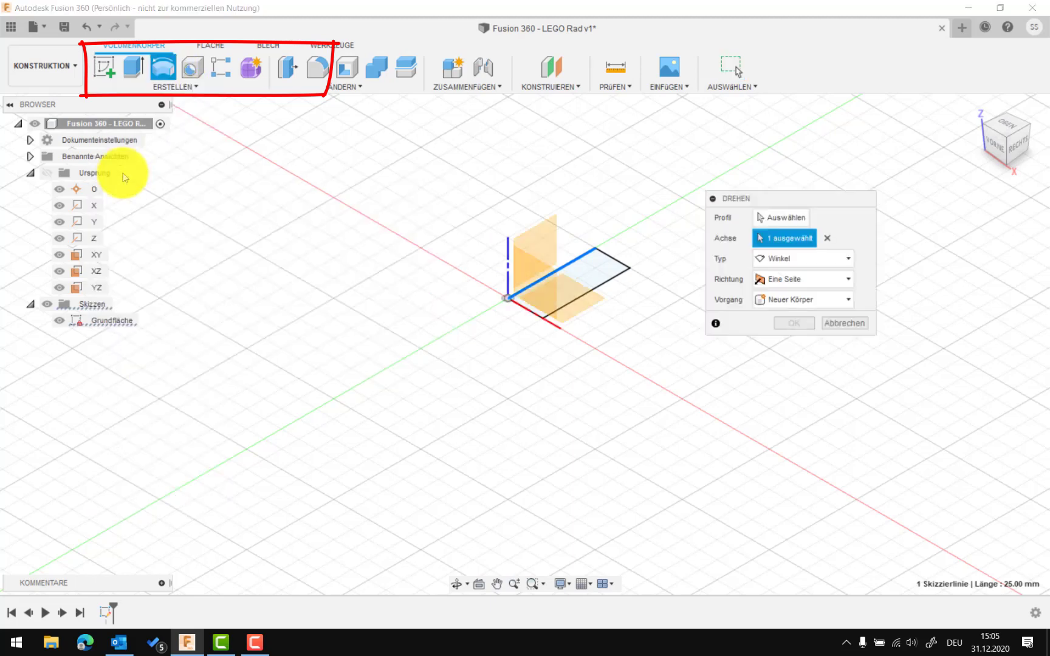
click(554, 272)
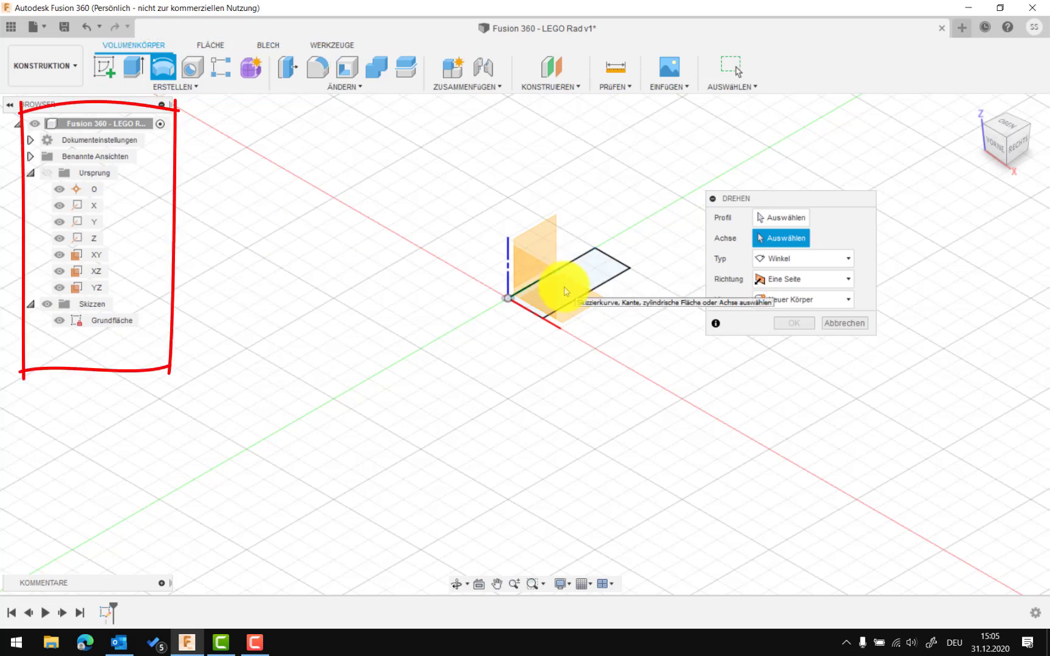
click(553, 325)
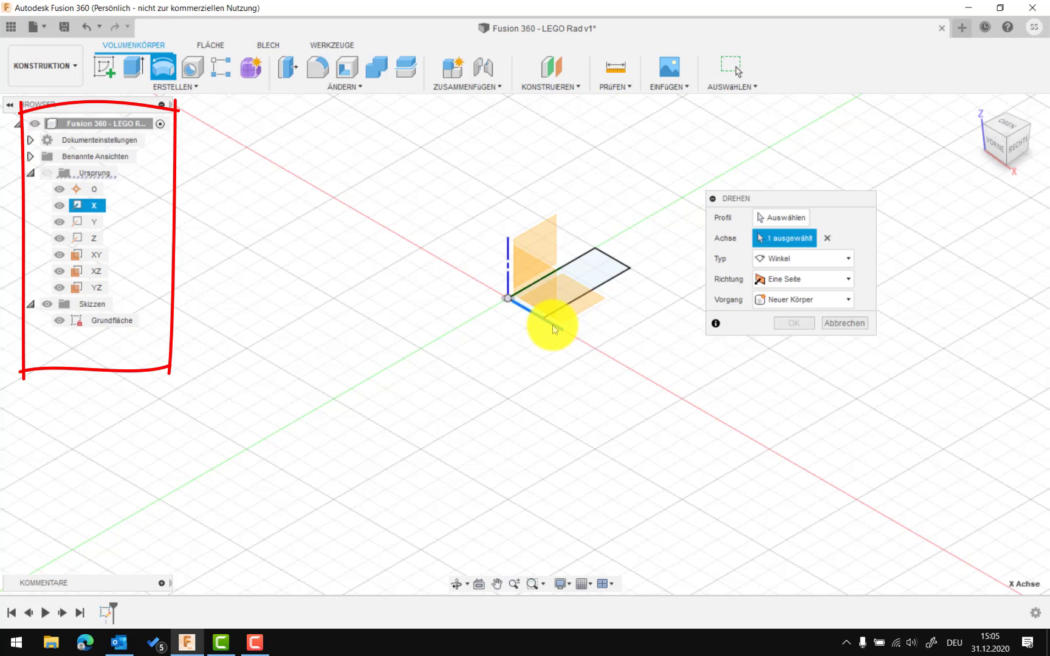
click(509, 278)
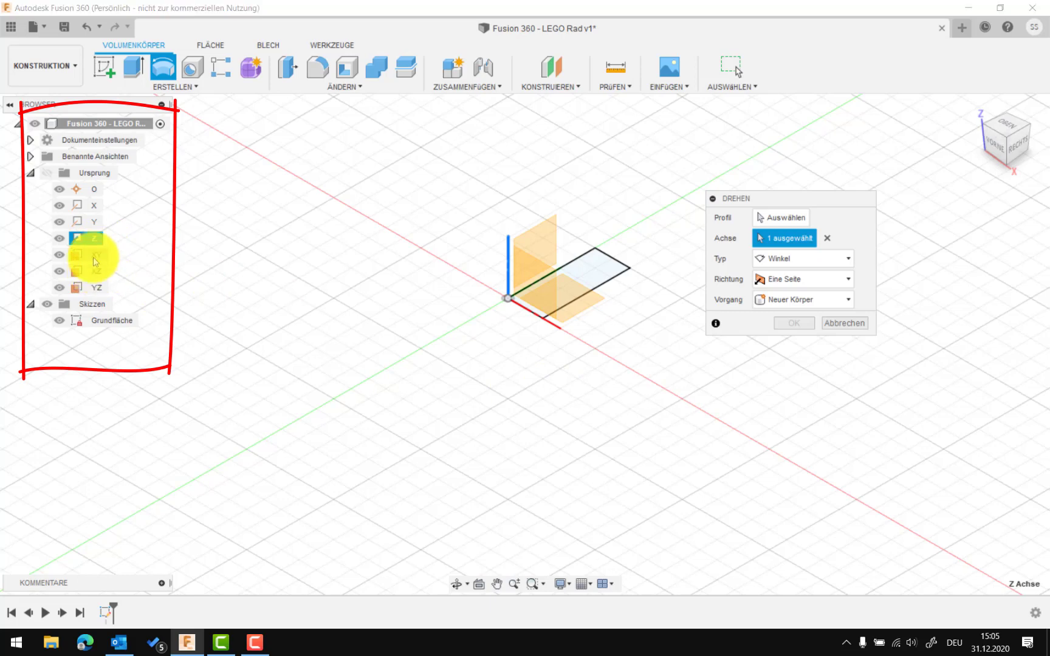
click(92, 238)
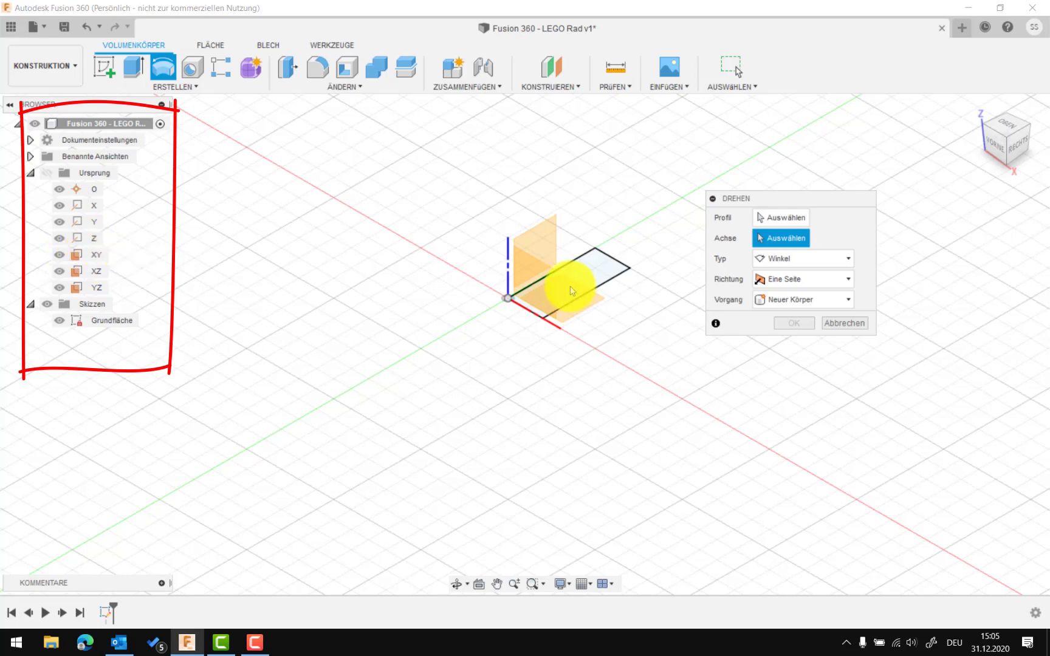
click(530, 311)
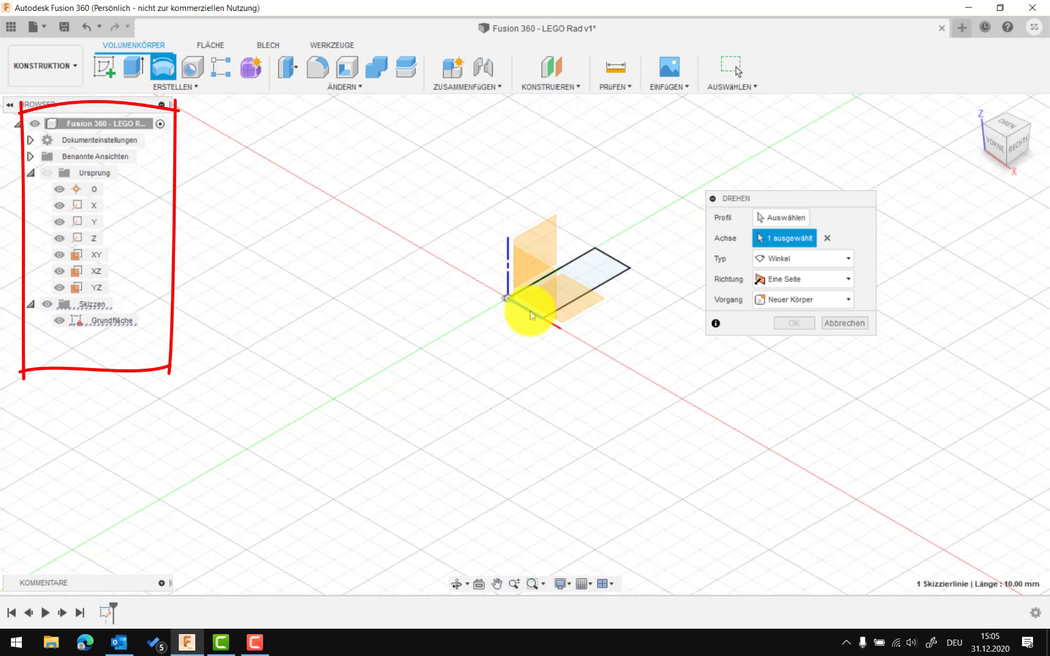
click(826, 239)
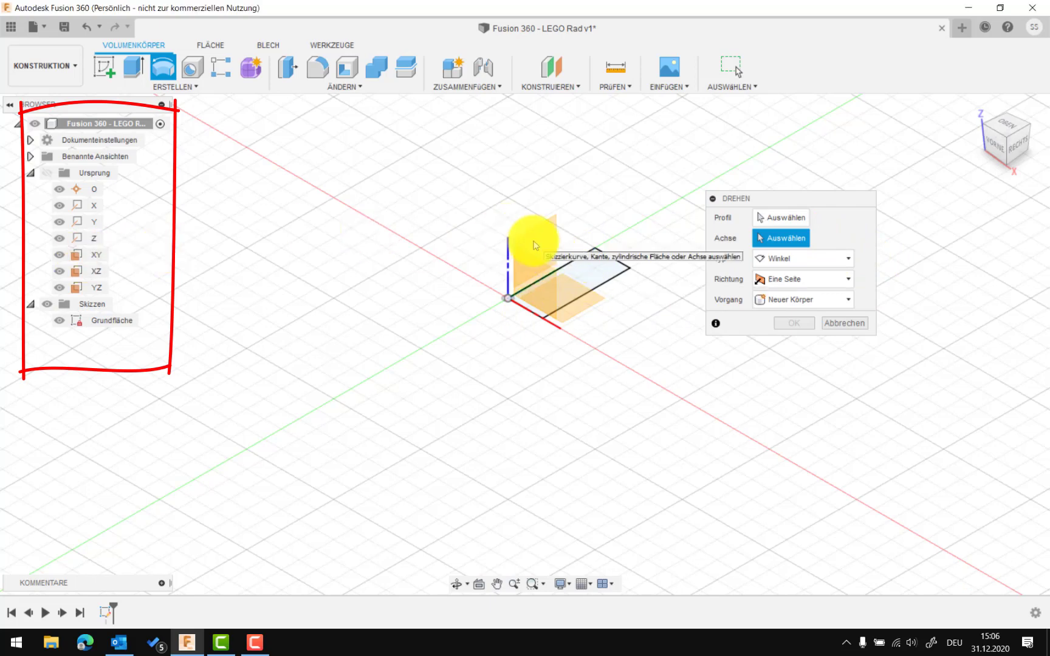
click(509, 269)
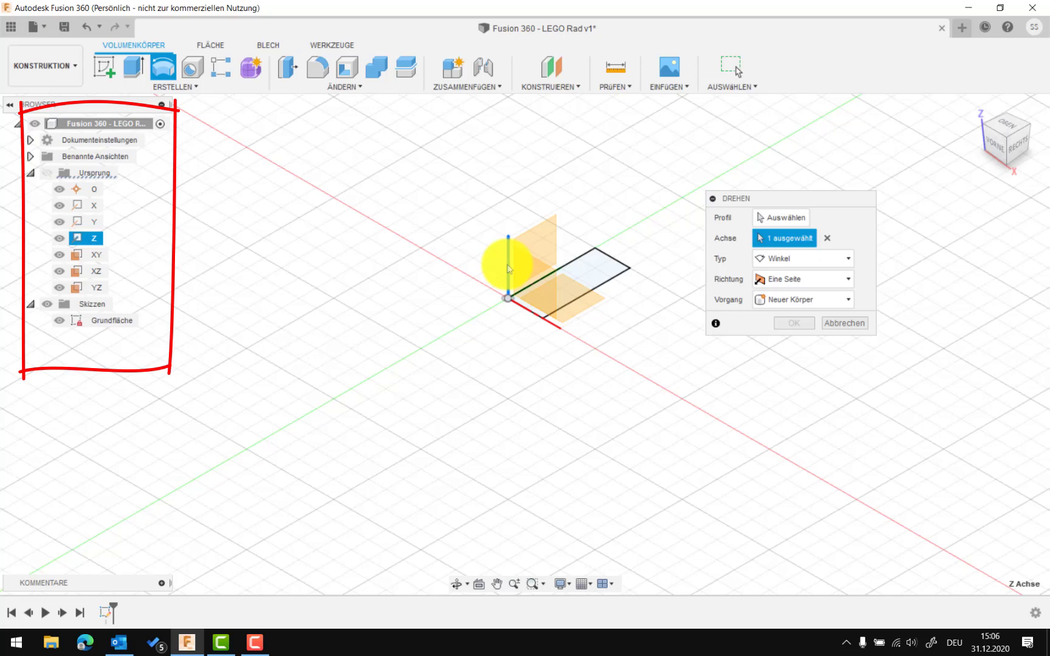
click(840, 329)
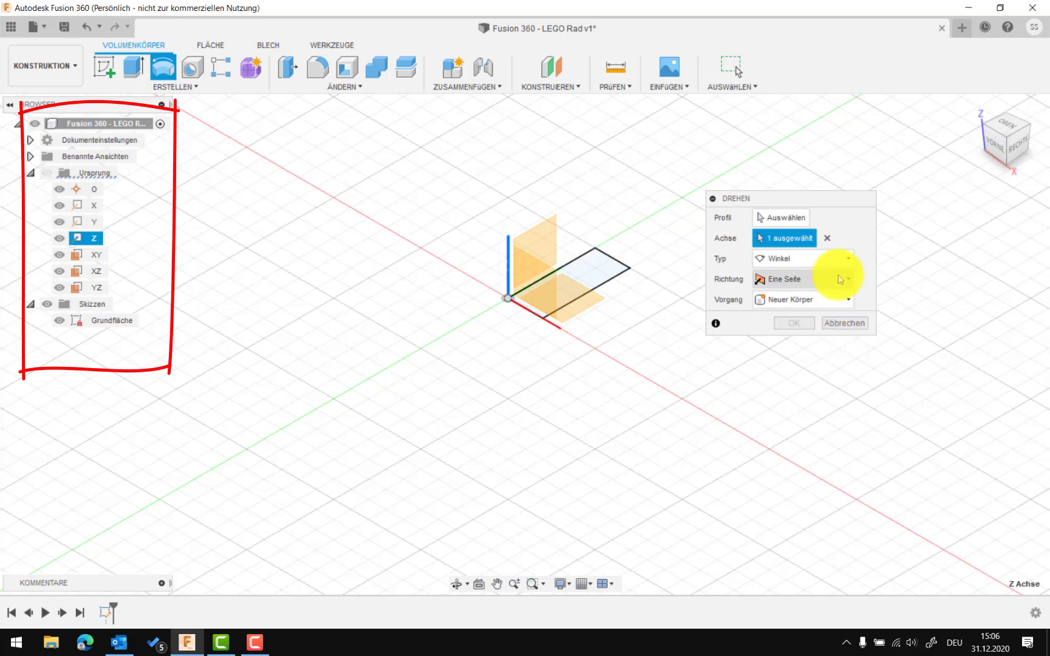
Keep the revolve at Winkel type, one-sided direction and New Body, with Z still selected.
click(849, 262)
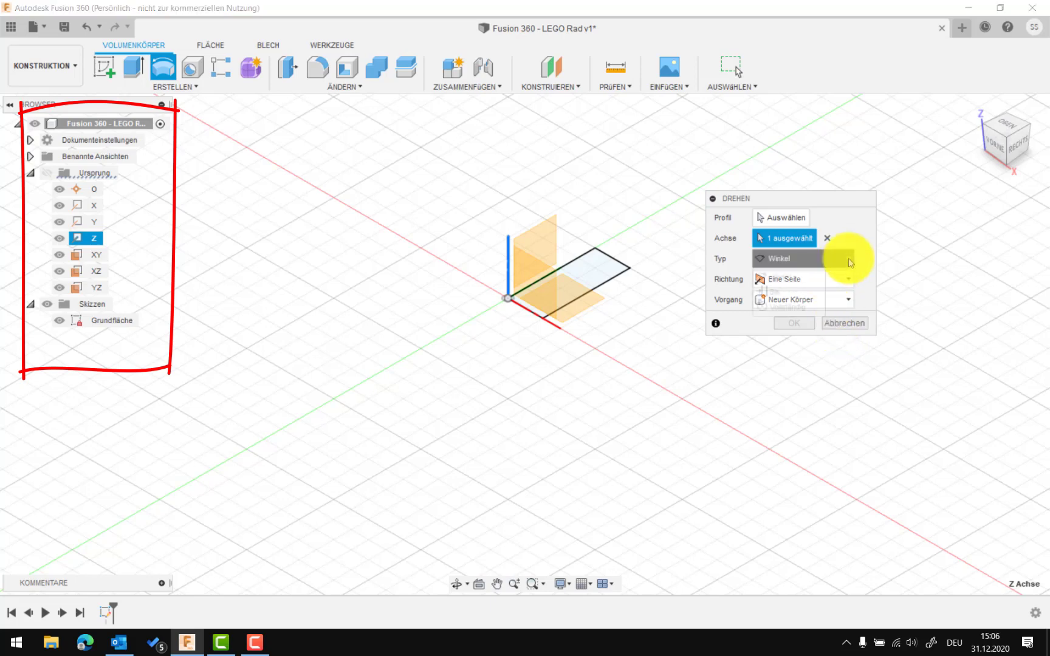
click(849, 264)
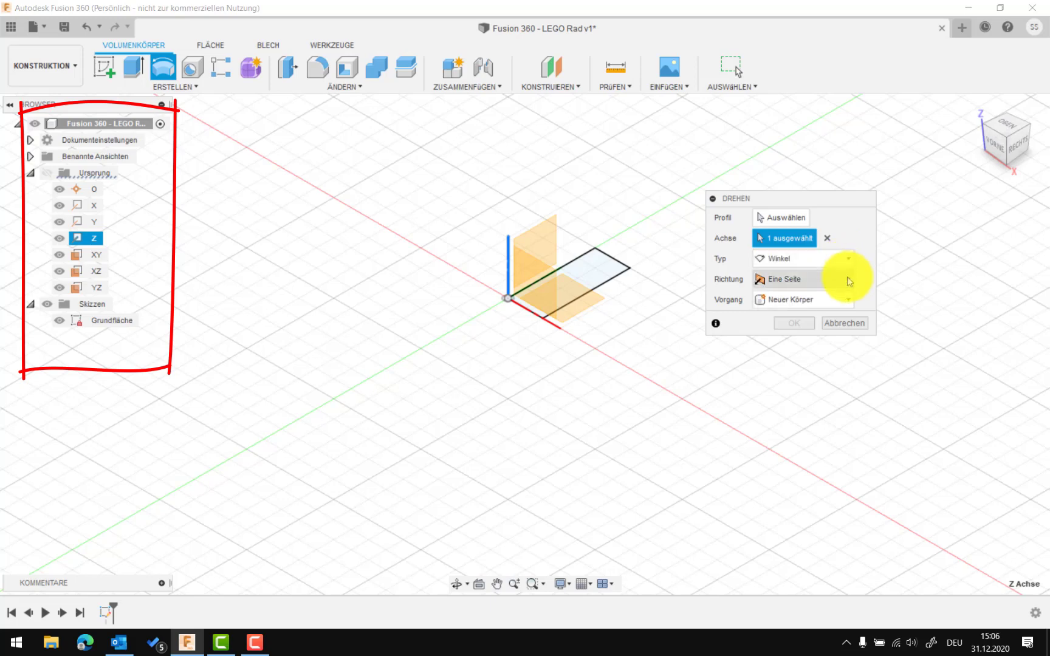
click(848, 278)
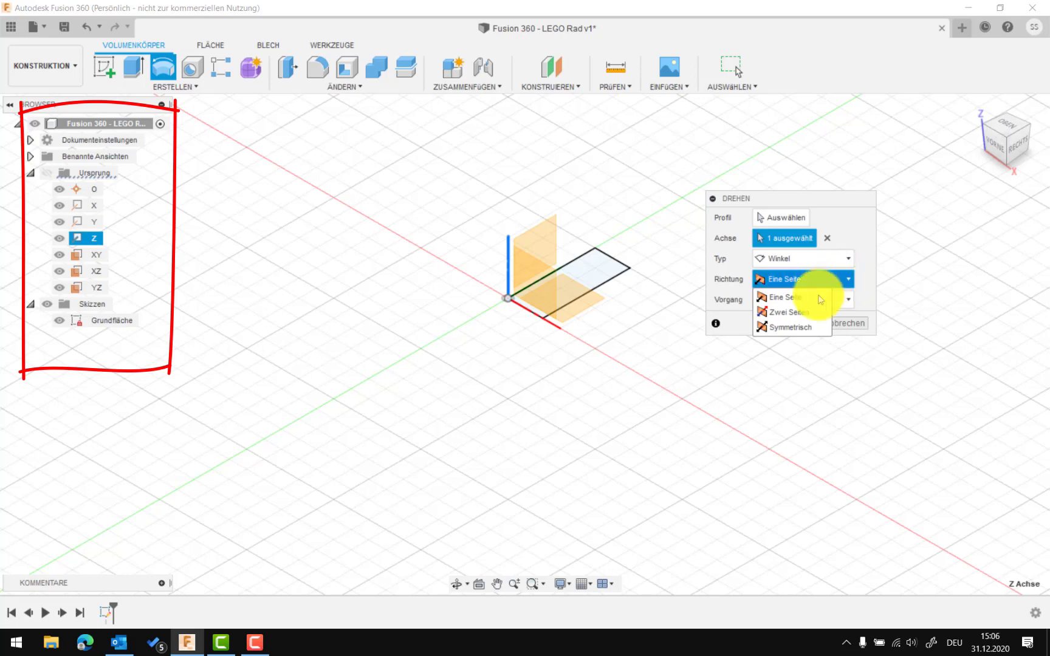
click(784, 298)
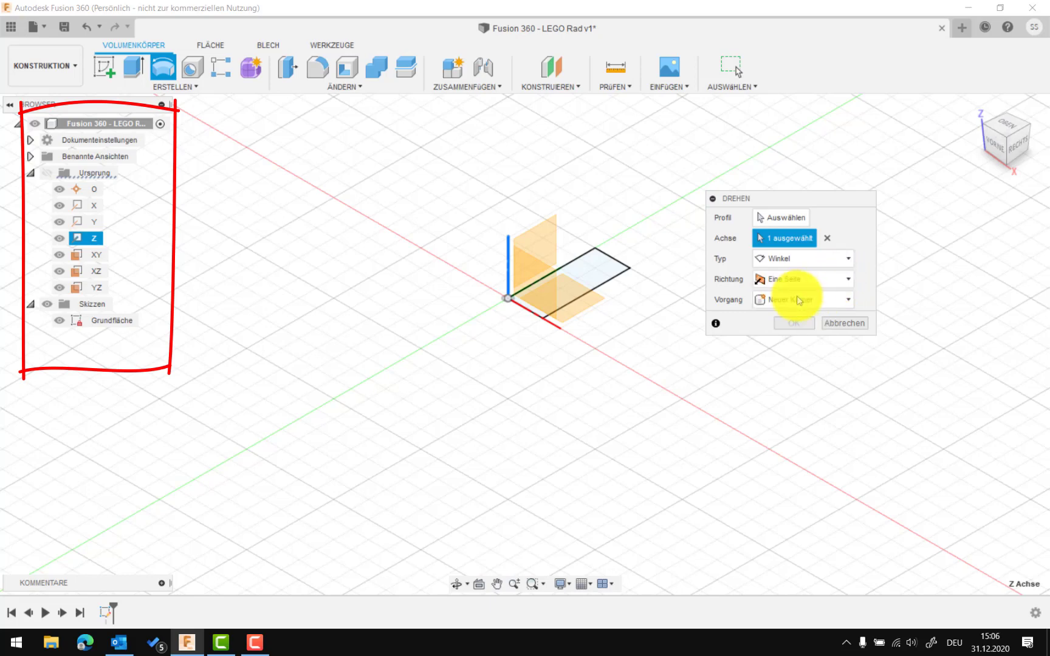
click(850, 302)
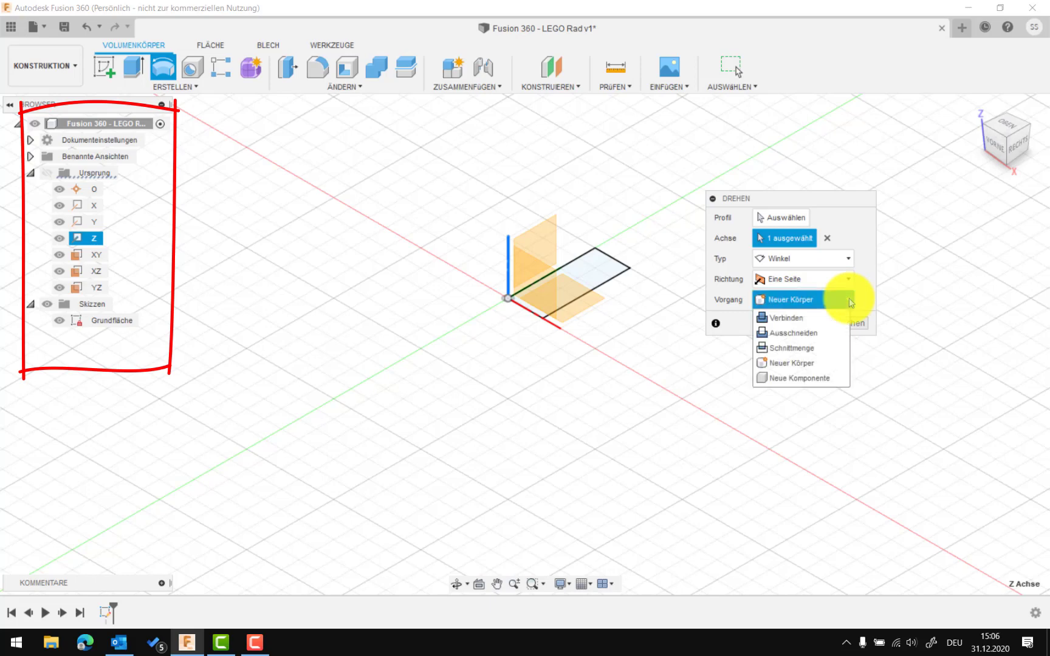
click(802, 363)
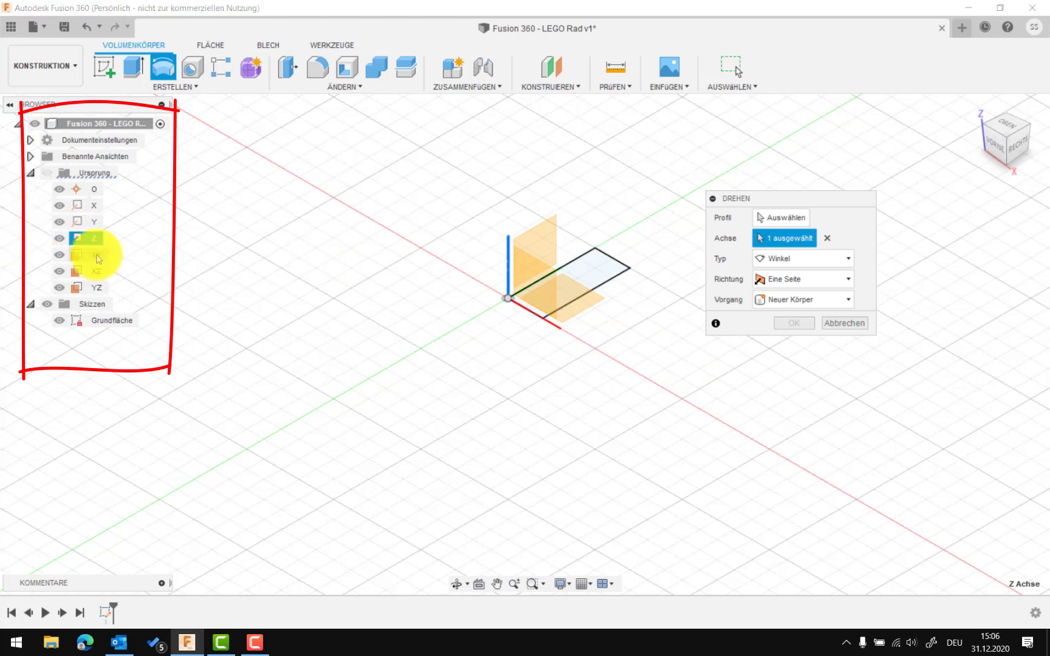
click(85, 239)
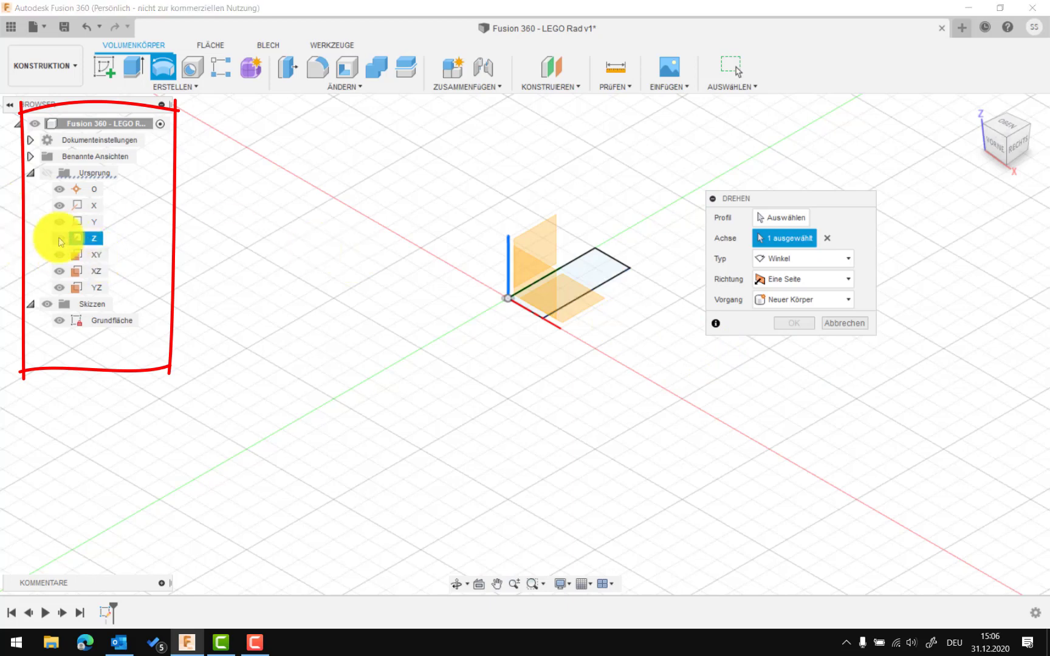
click(59, 255)
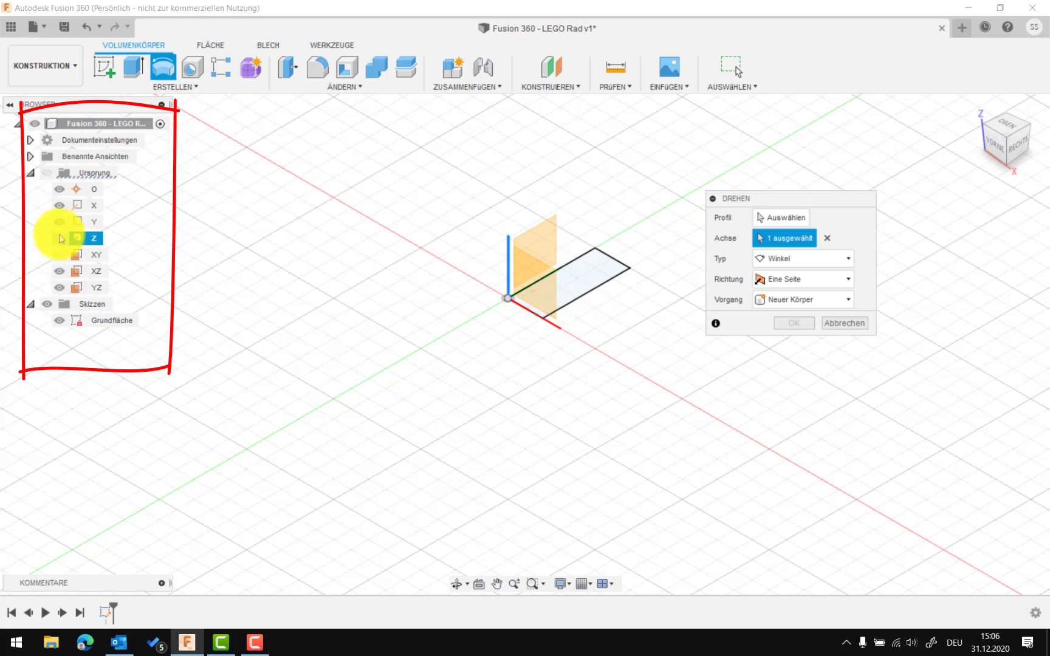
click(59, 255)
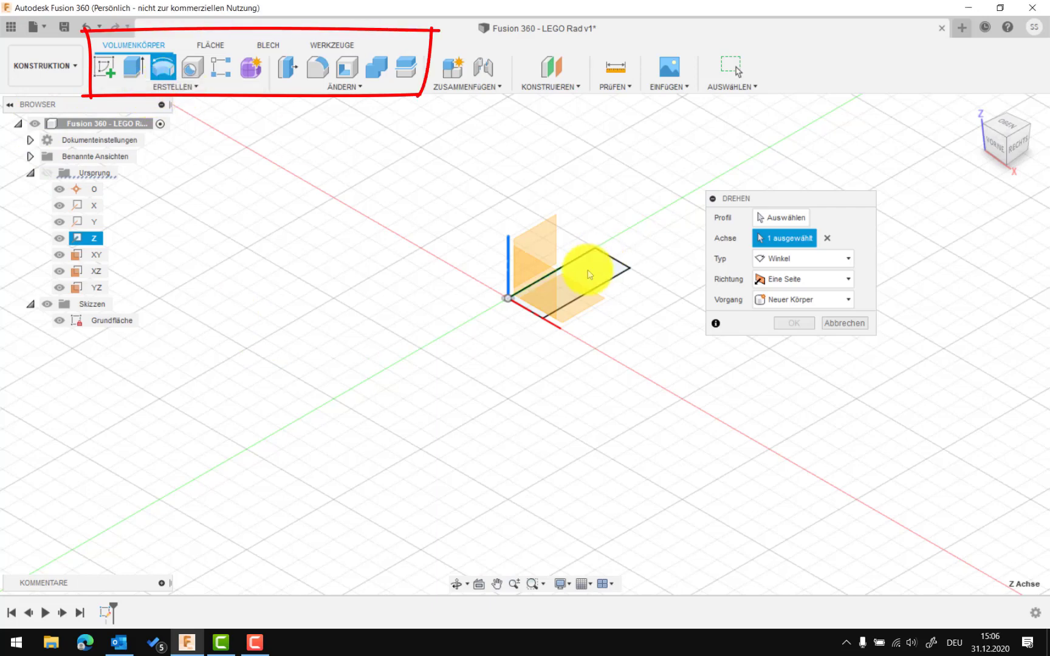
Cancel the Z-axis revolve and restart Drehen on the rectangle profile.
click(845, 328)
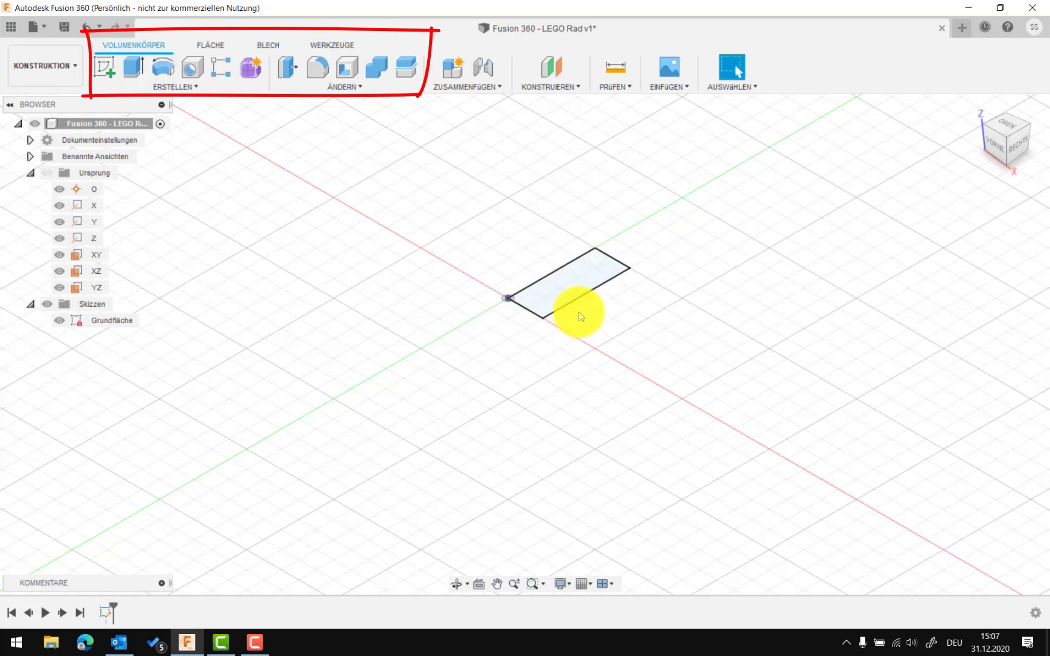
click(172, 86)
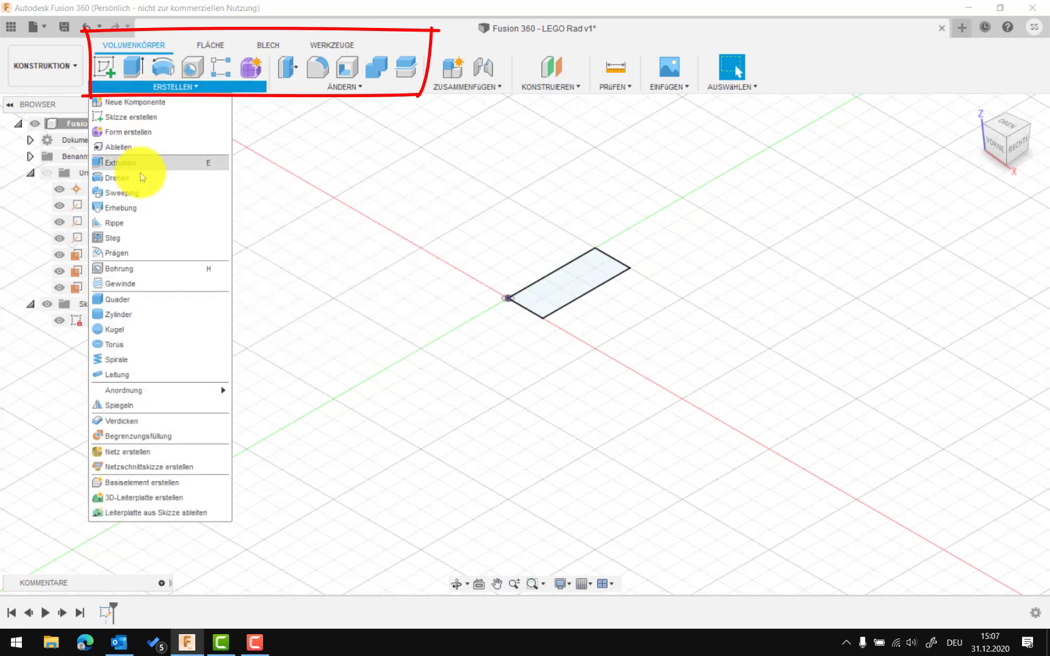
click(141, 178)
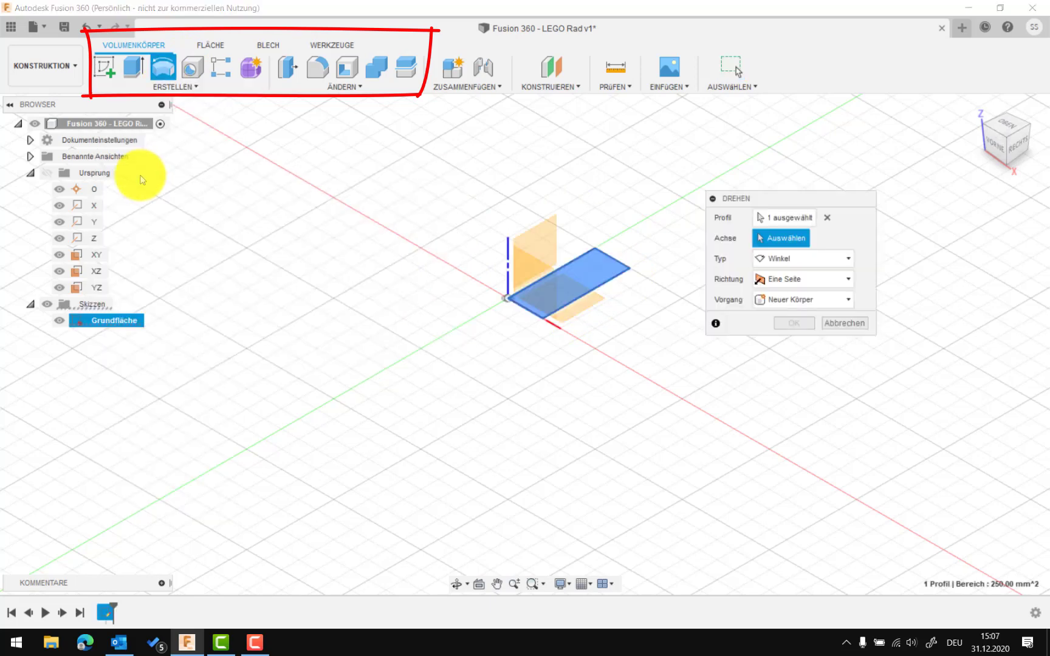
Dismiss the revolve and Löschen dialog, leaving the rectangle sketch selected.
right_click(588, 278)
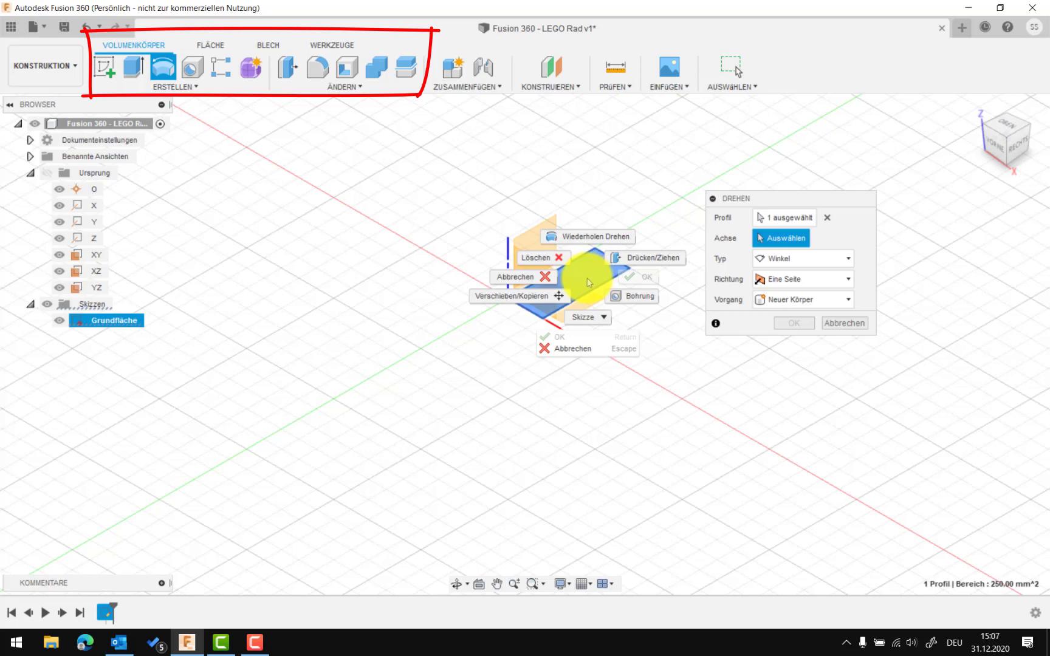
click(591, 321)
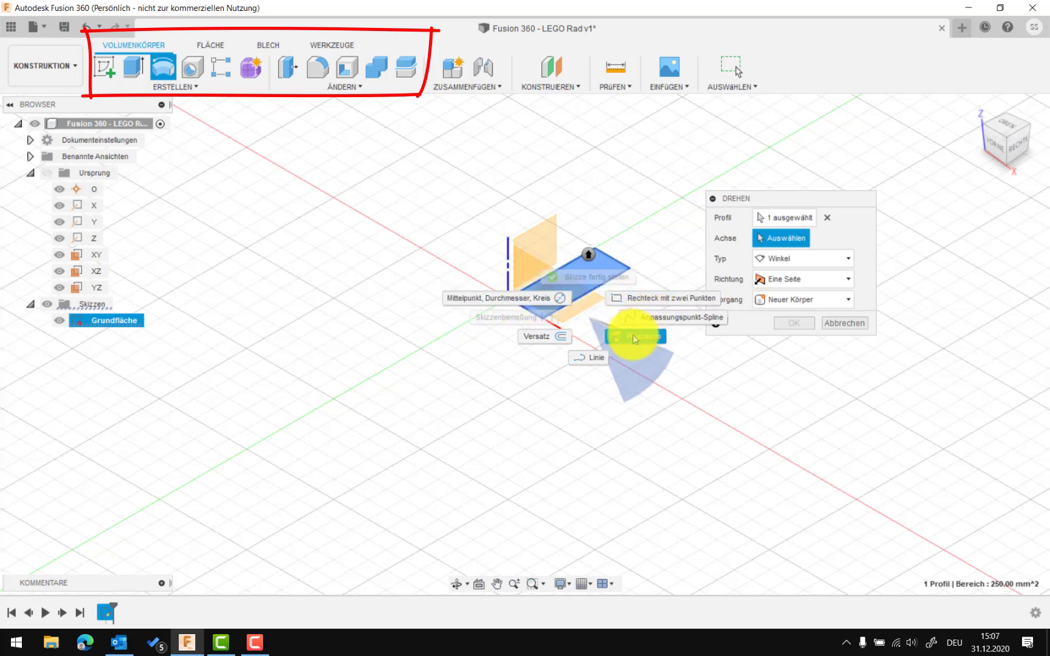
right_click(590, 260)
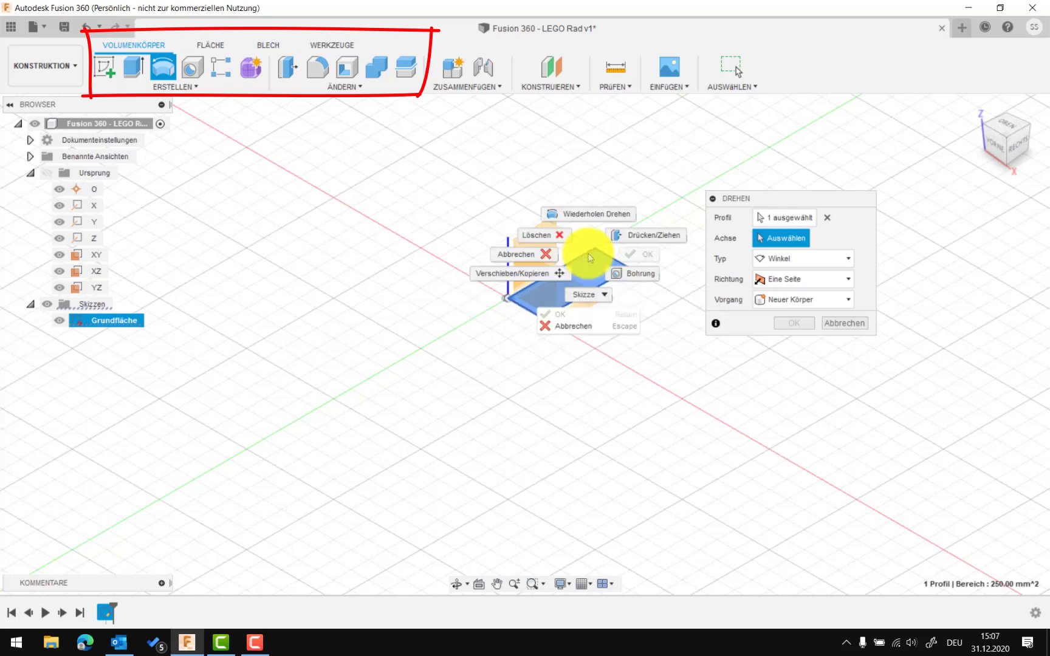
click(558, 236)
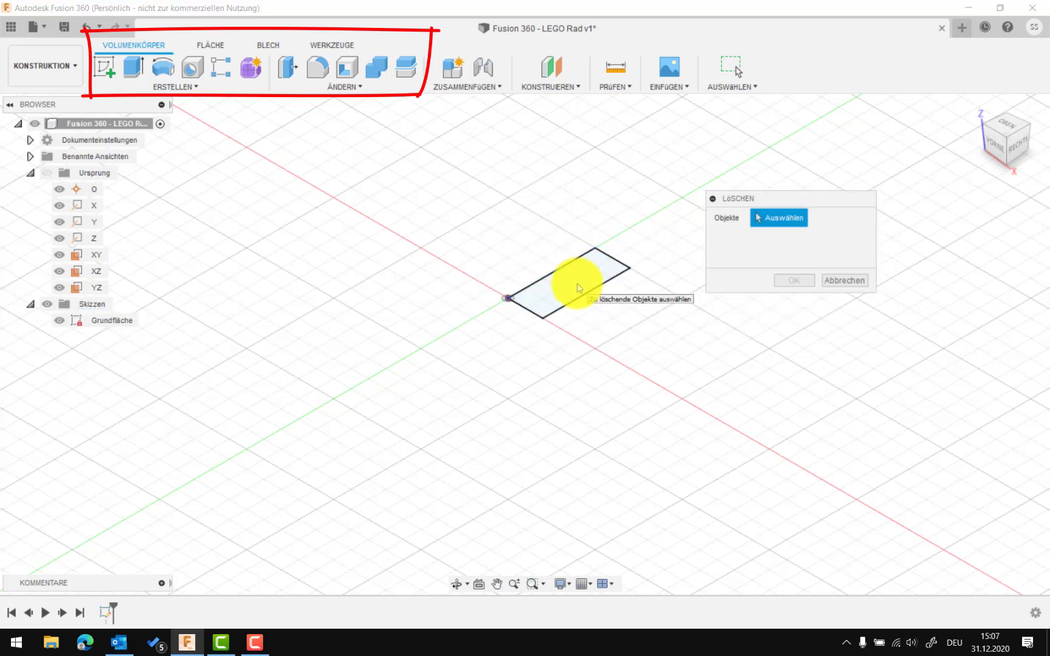
click(827, 280)
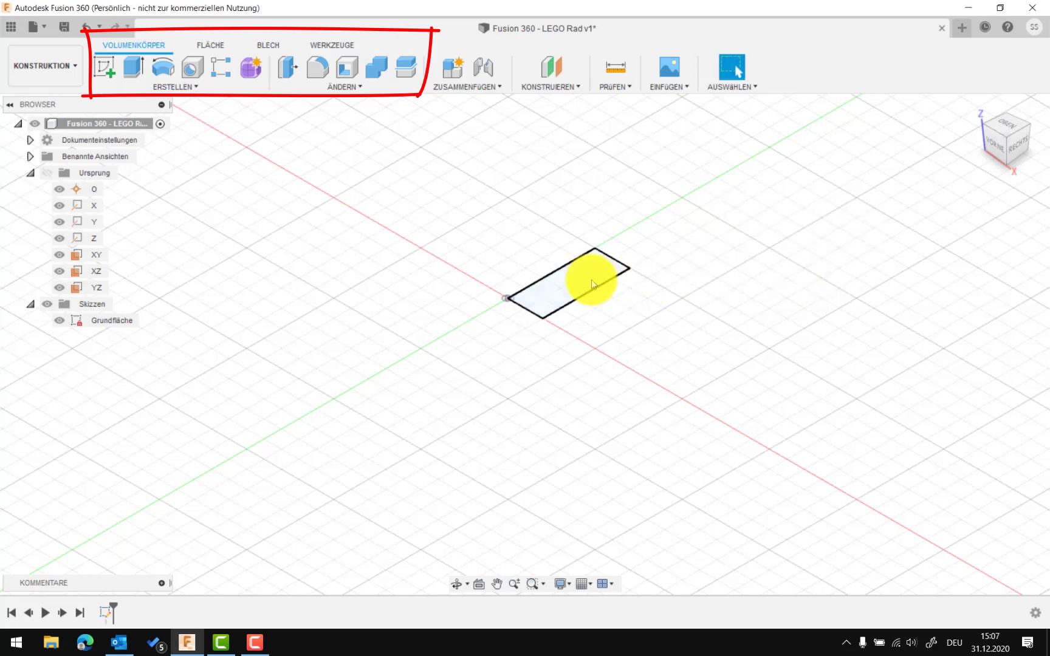
click(563, 268)
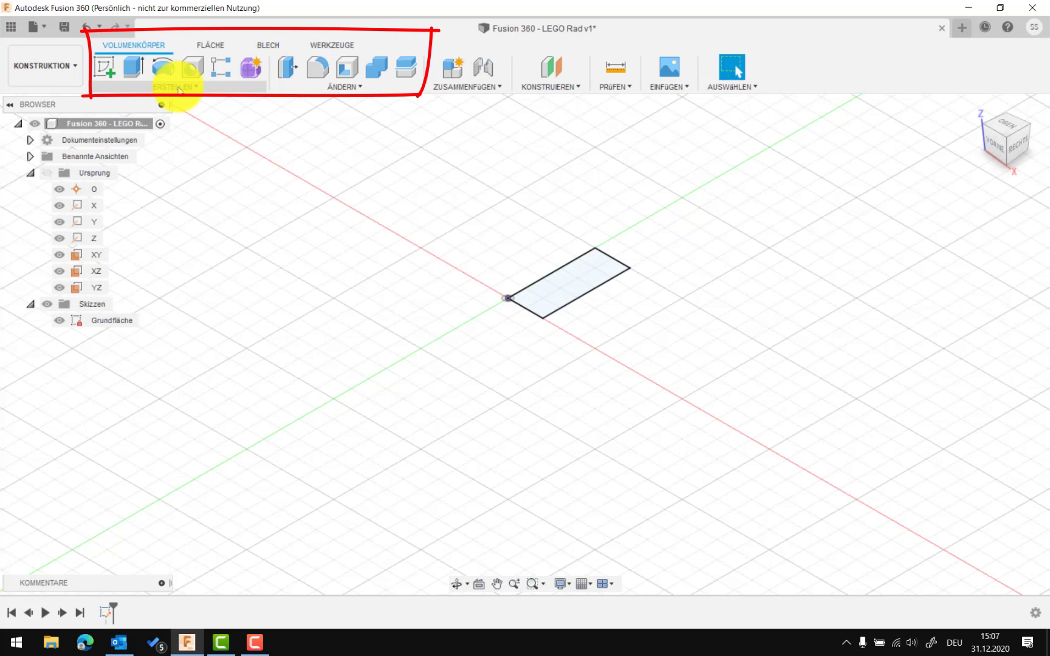
Revolve the rectangle 360° around its edge into a solid disc body.
click(176, 87)
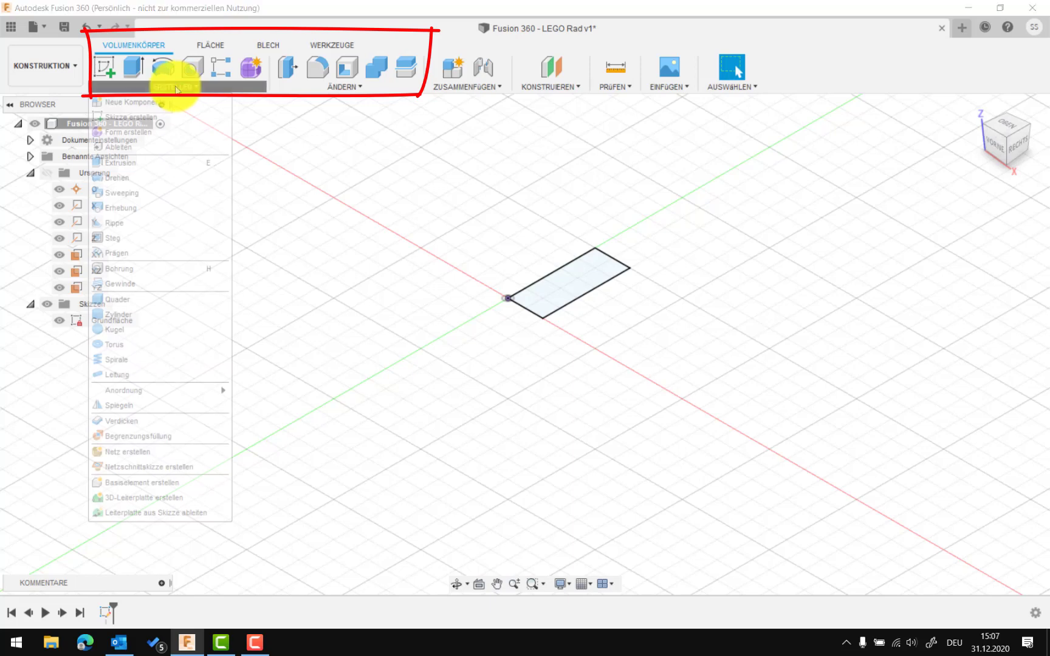
click(132, 177)
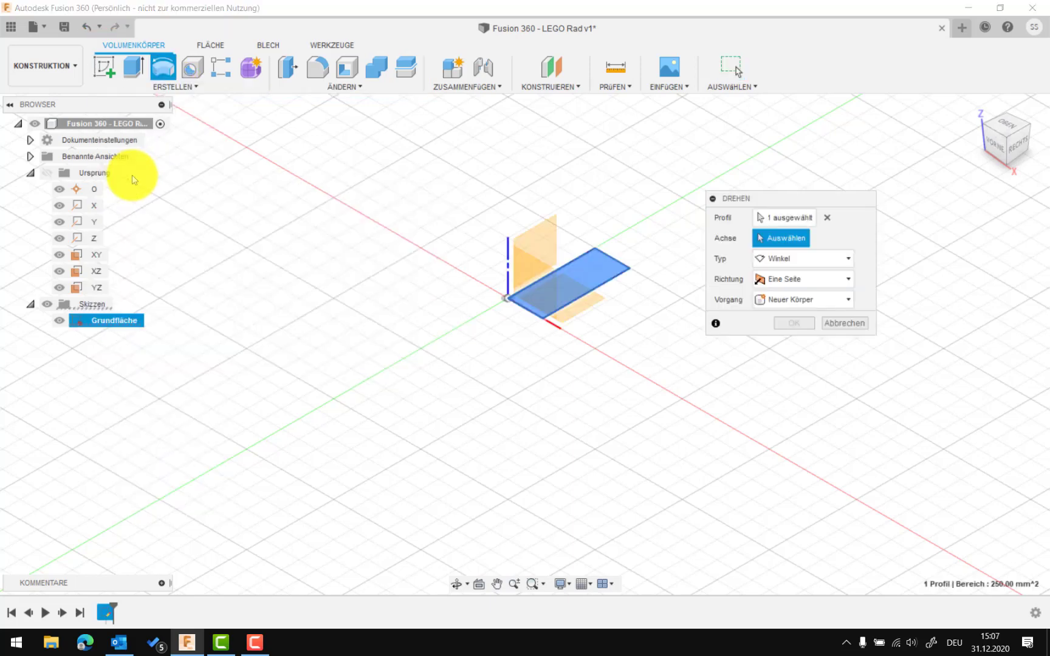
click(527, 309)
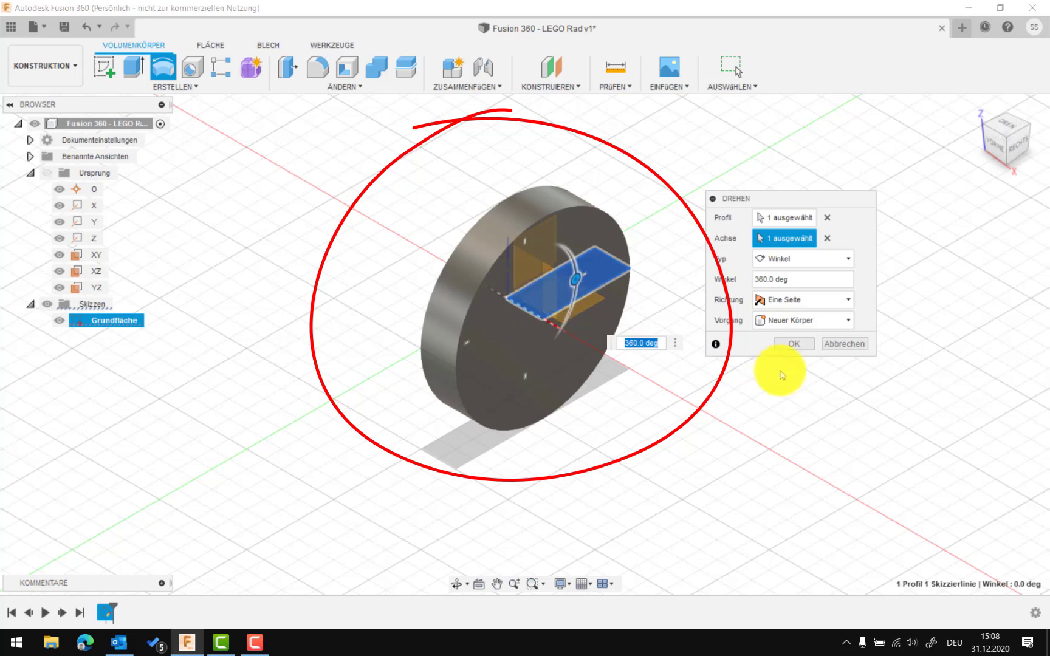
click(801, 347)
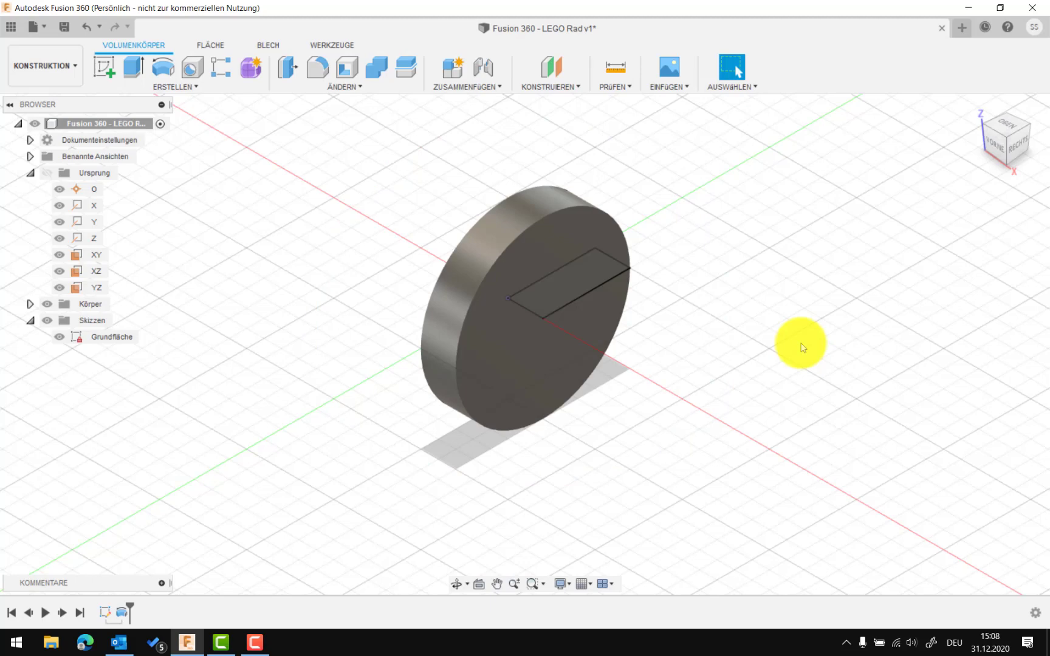
View the disc from the RECHTS ViewCube face, then orbit to a tilted view of its face.
mouse_move(1007, 138)
click(1020, 152)
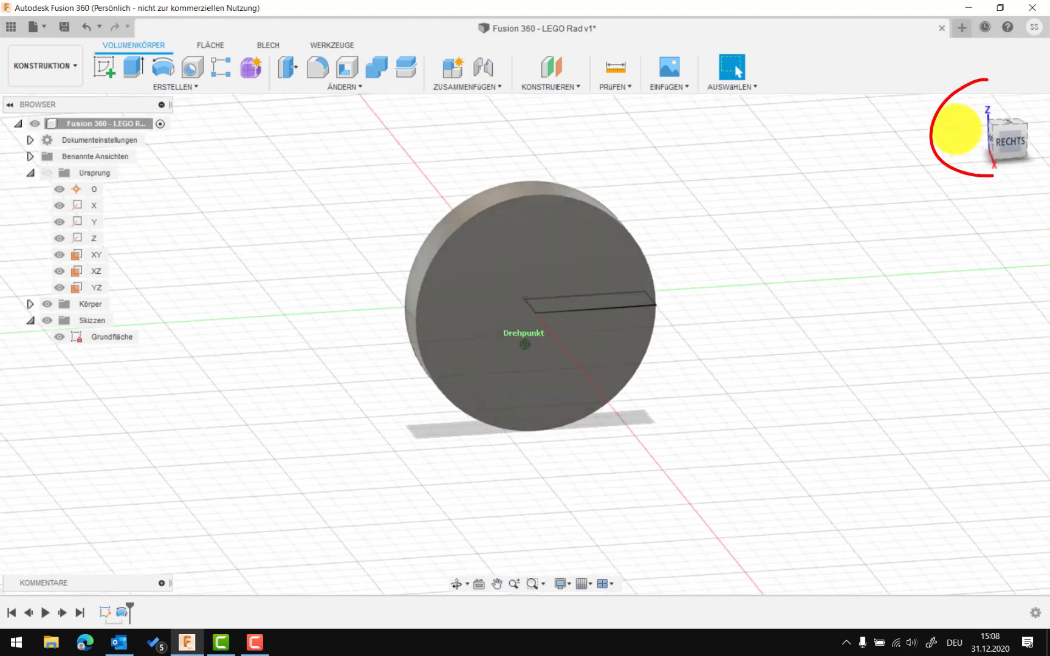
drag(947, 117, 956, 129)
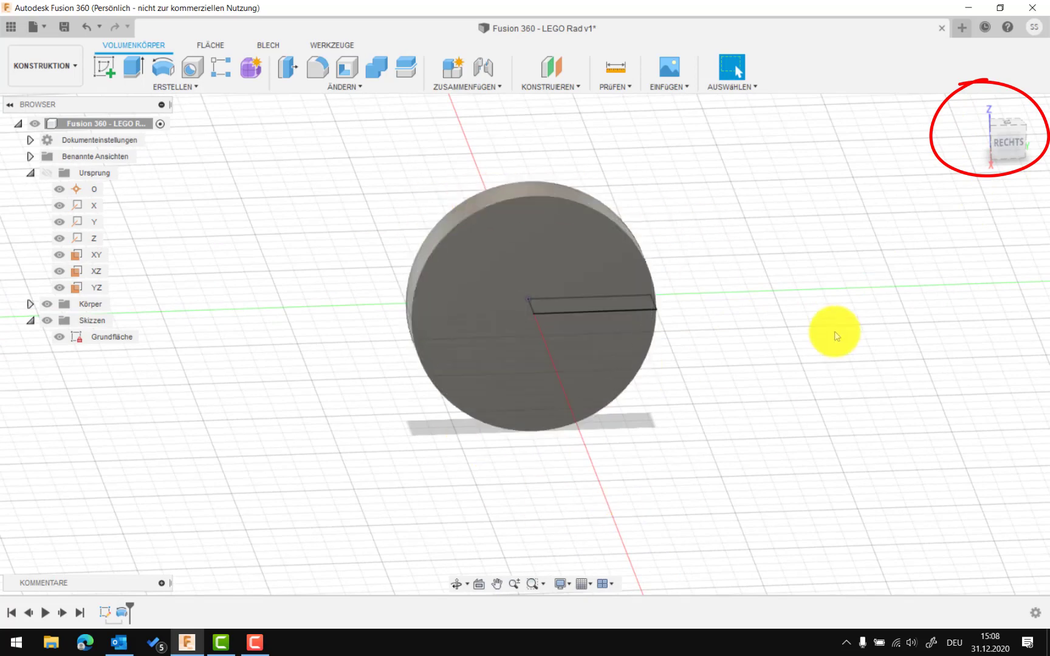
drag(1013, 143, 998, 203)
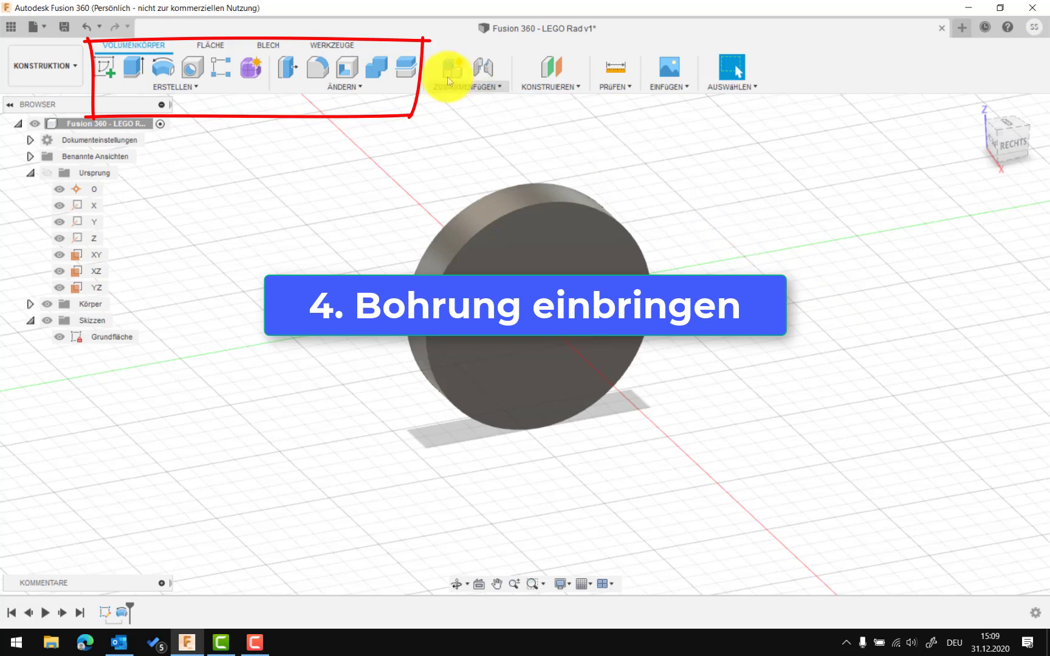
Start a Bohrung on the disc's front face, previewing 10 mm diameter and 20 mm depth.
click(193, 91)
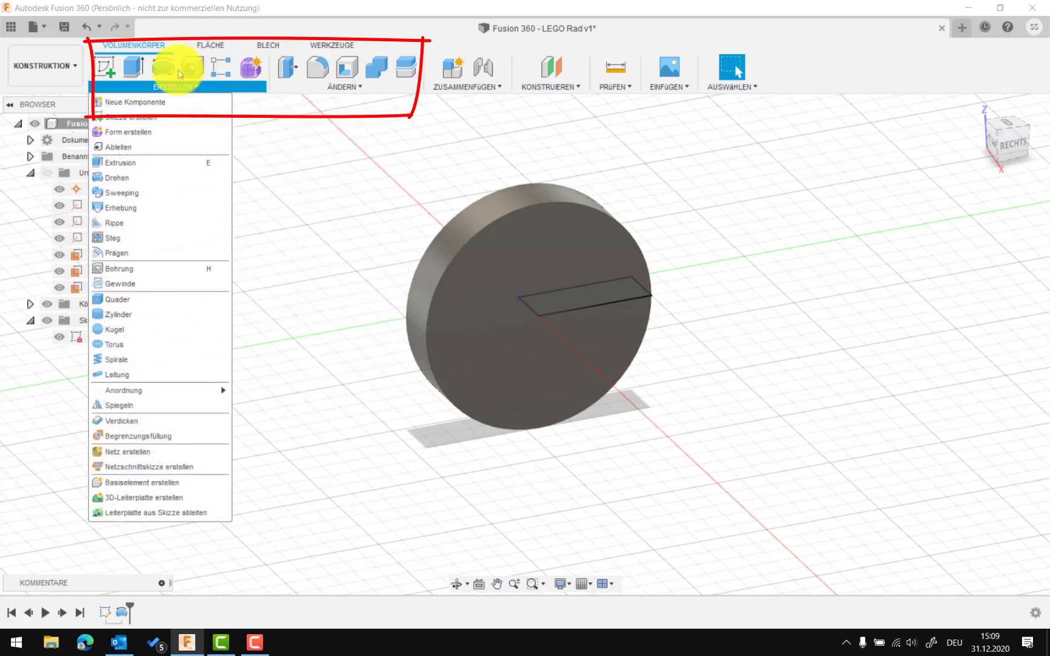
click(158, 273)
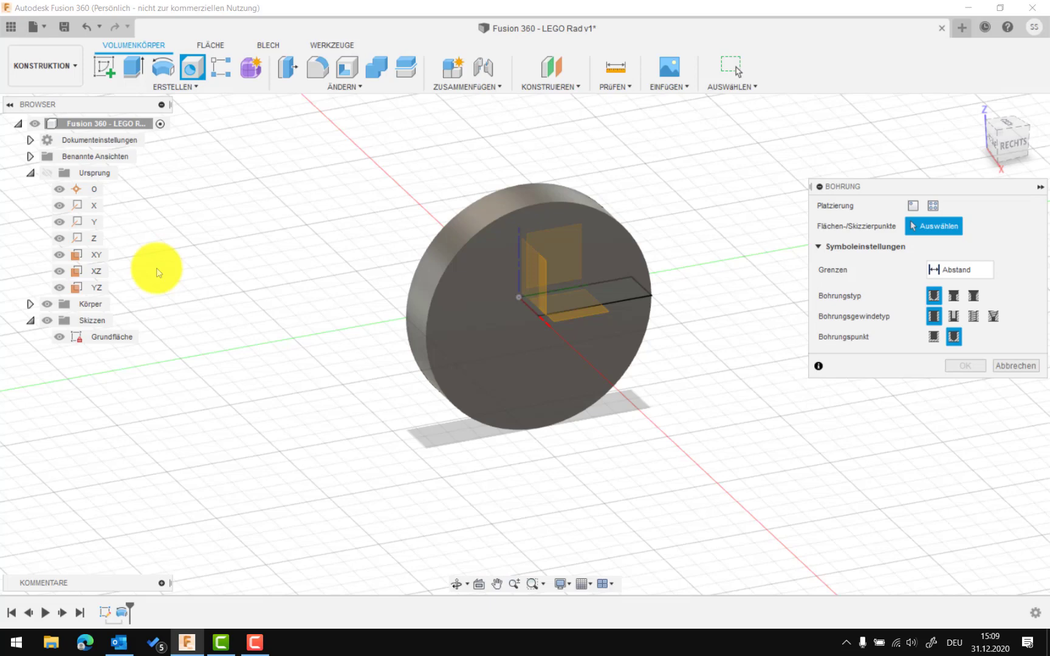
click(495, 319)
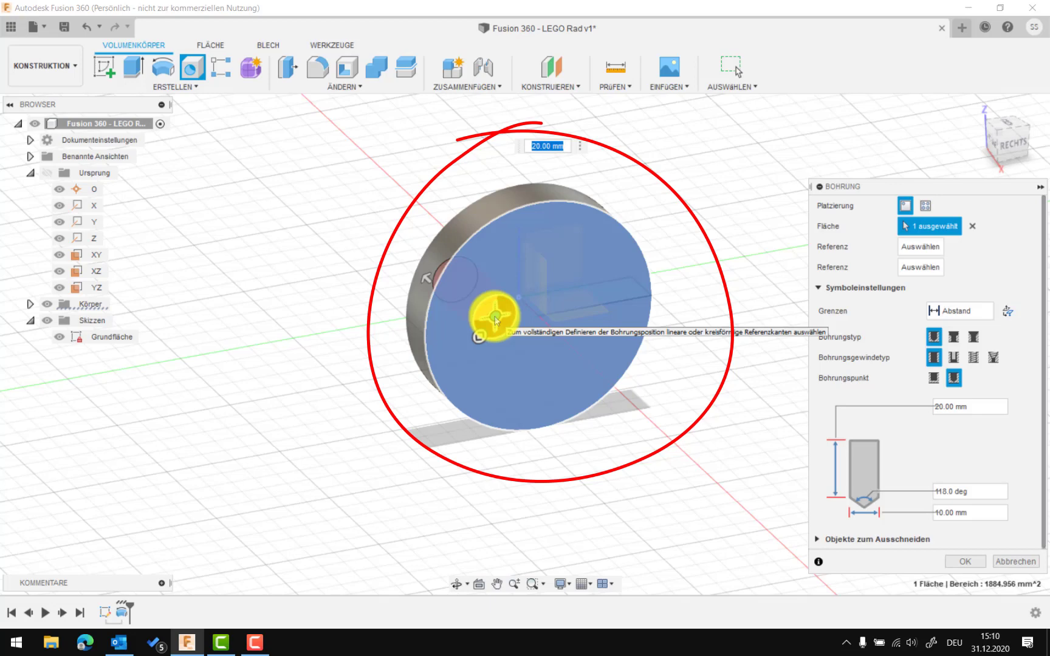
Place the 10 mm hole on the front face, snap it to origin point O, and confirm.
click(495, 316)
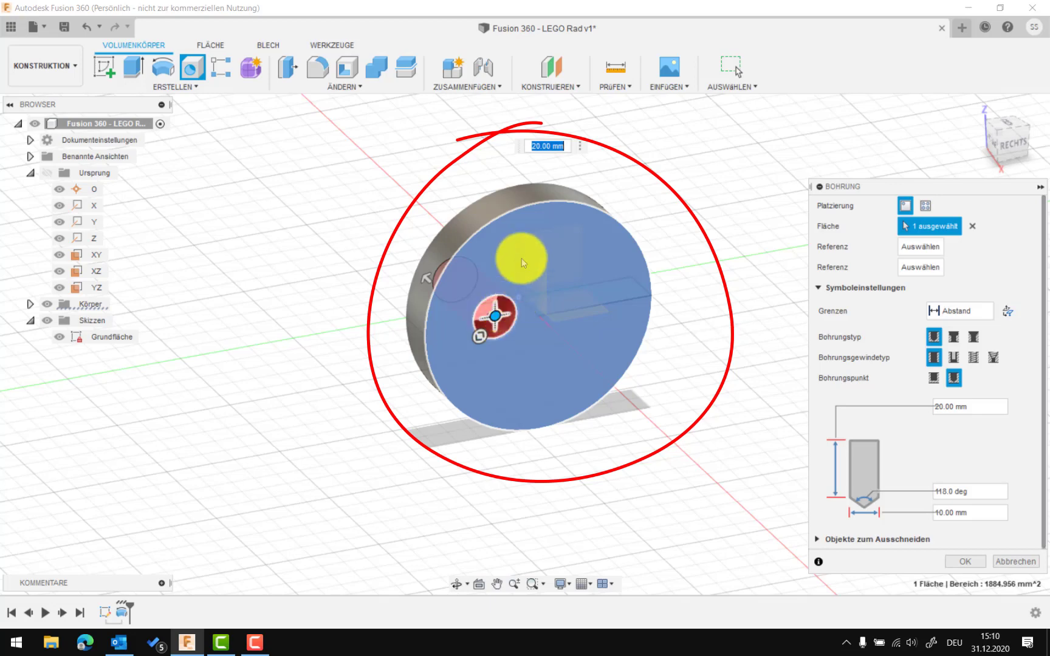
click(92, 193)
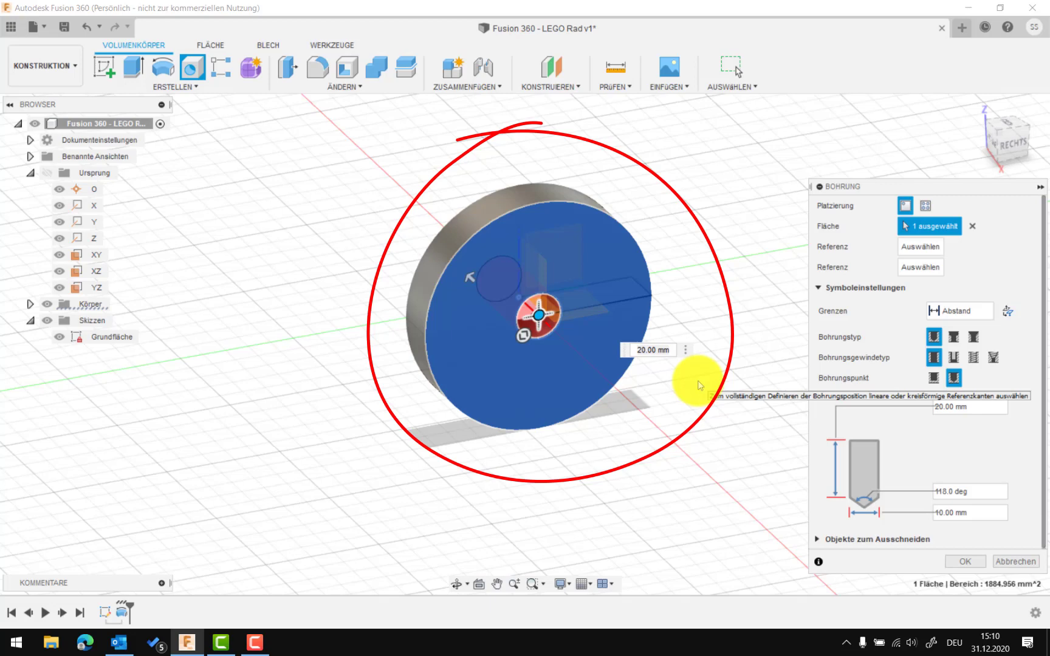
click(962, 562)
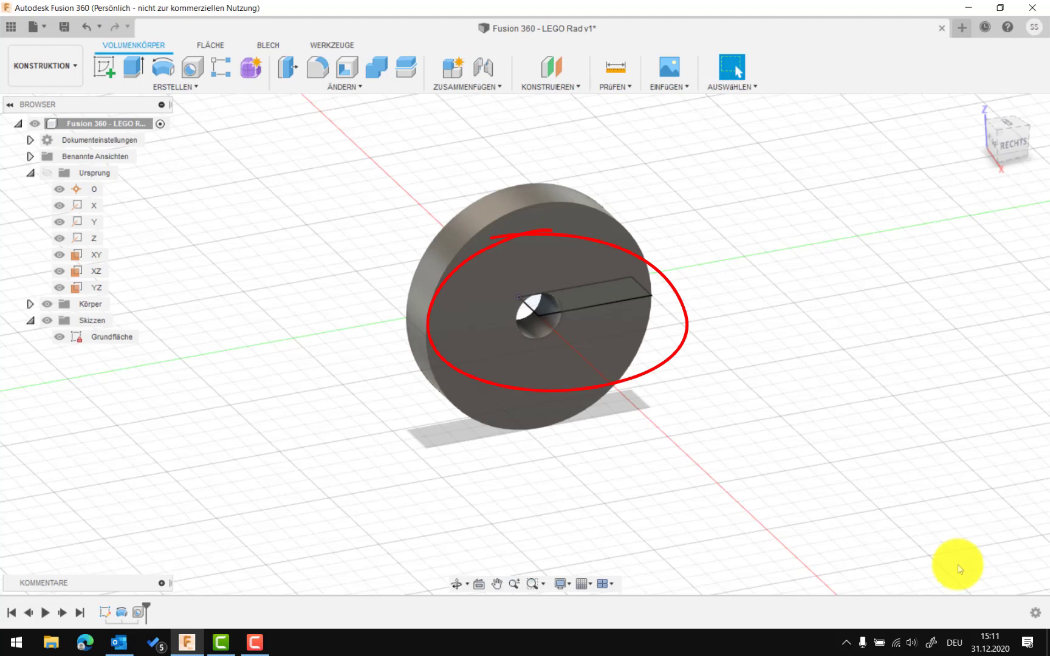
click(538, 328)
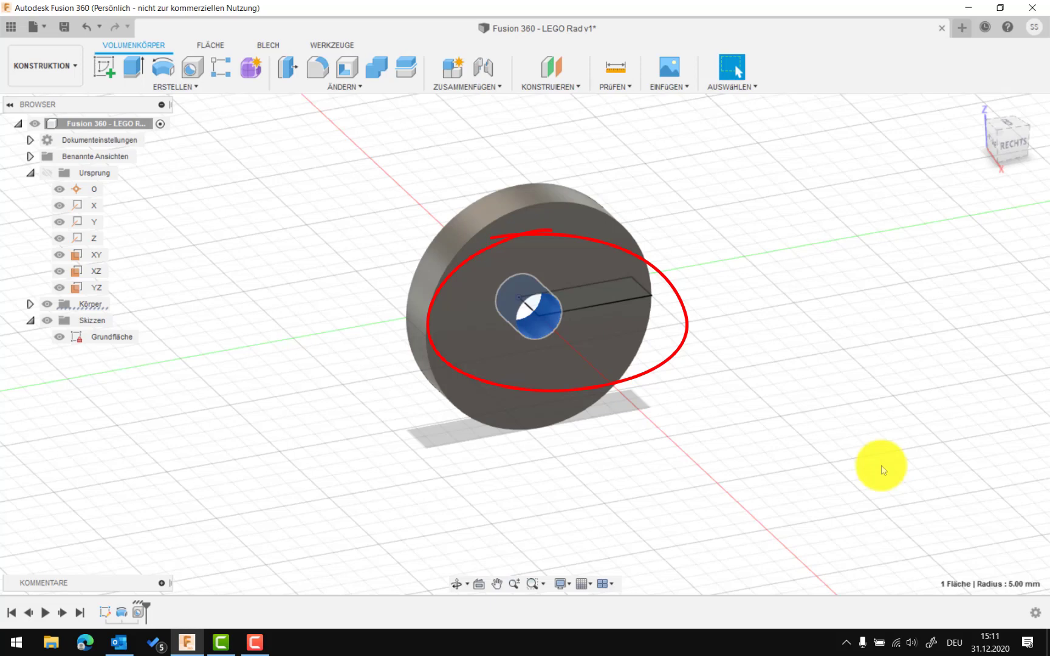
right_click(540, 330)
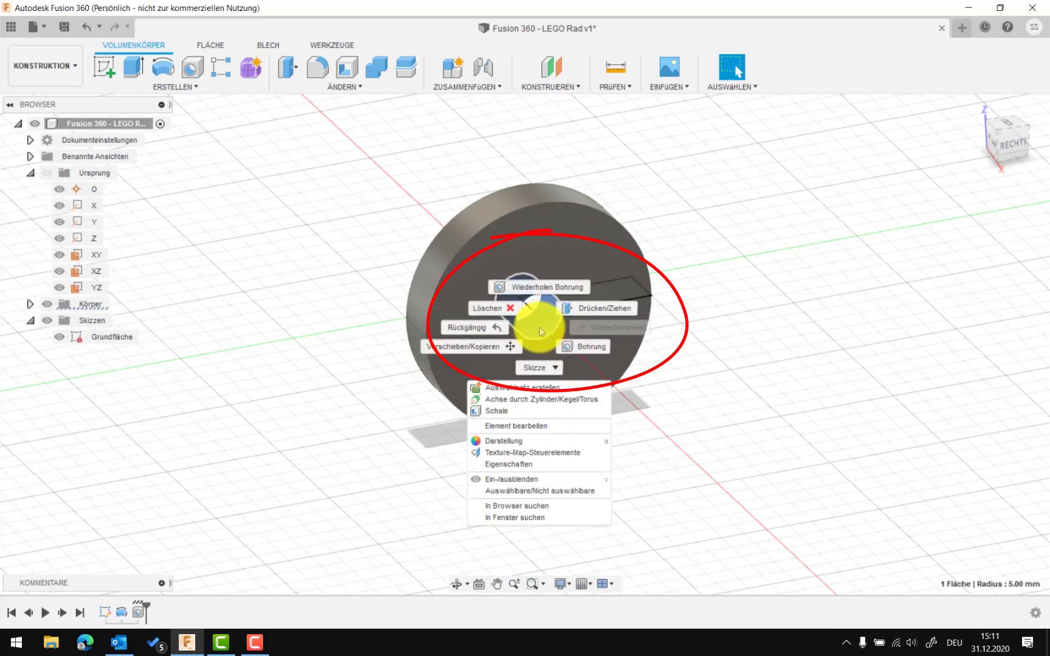
click(534, 367)
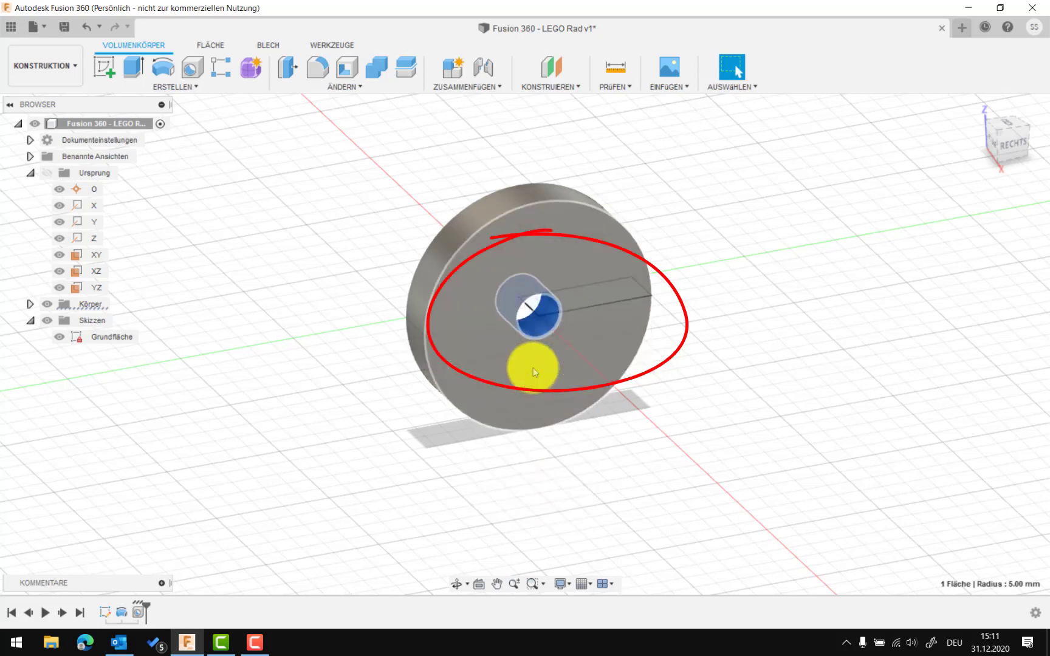
click(539, 323)
right_click(540, 323)
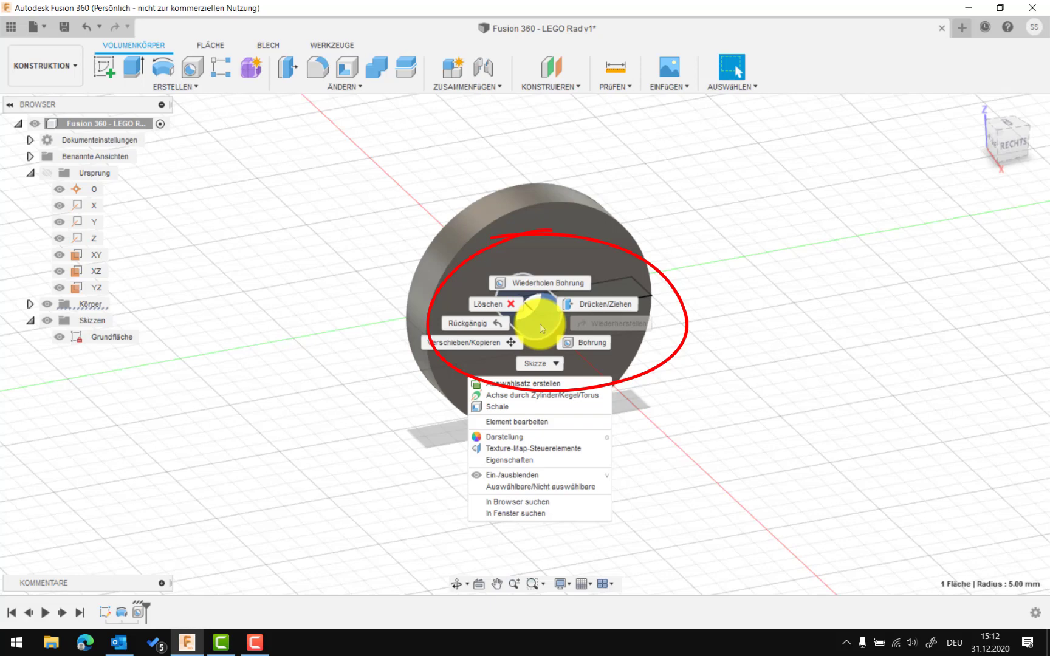
click(766, 316)
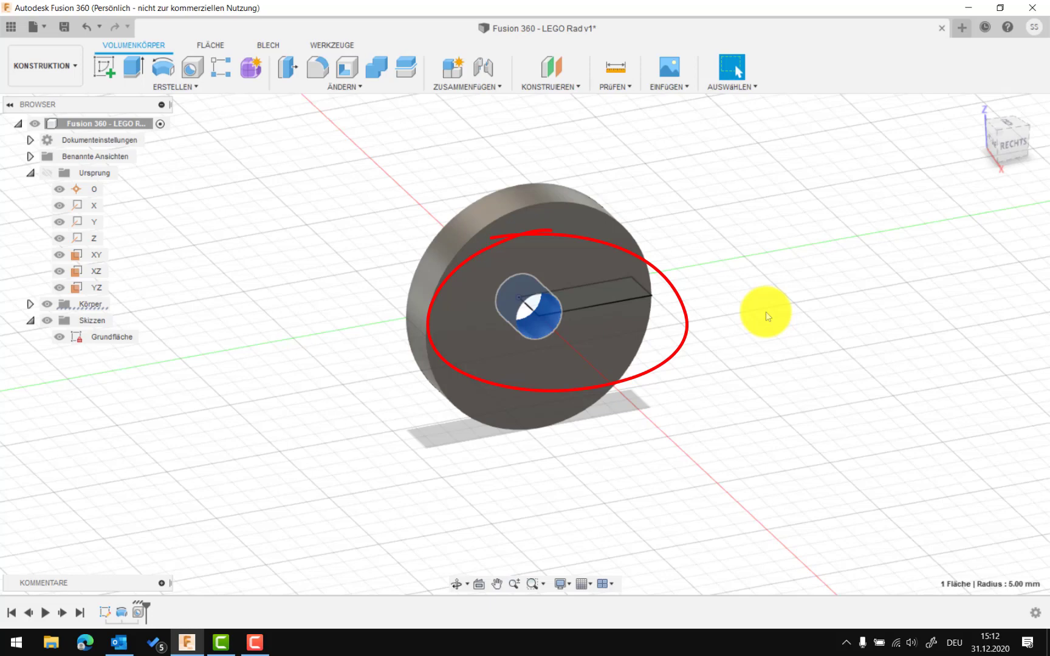
key(Escape)
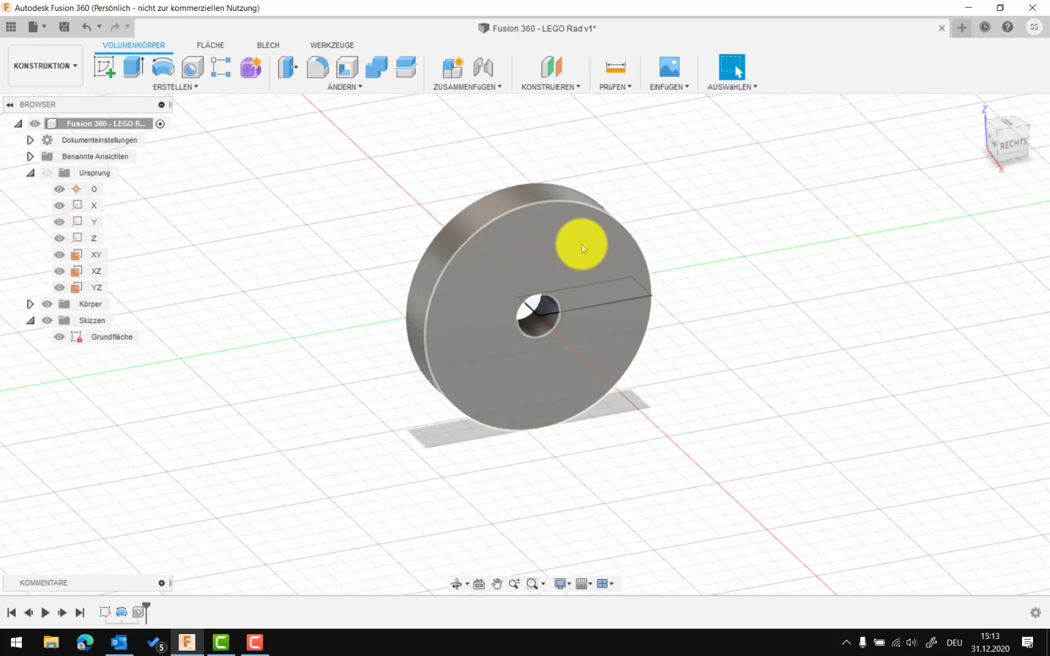
Apply a Schale to the wheel's front face with Innere Dicke 3 mm, direction Innen.
click(342, 89)
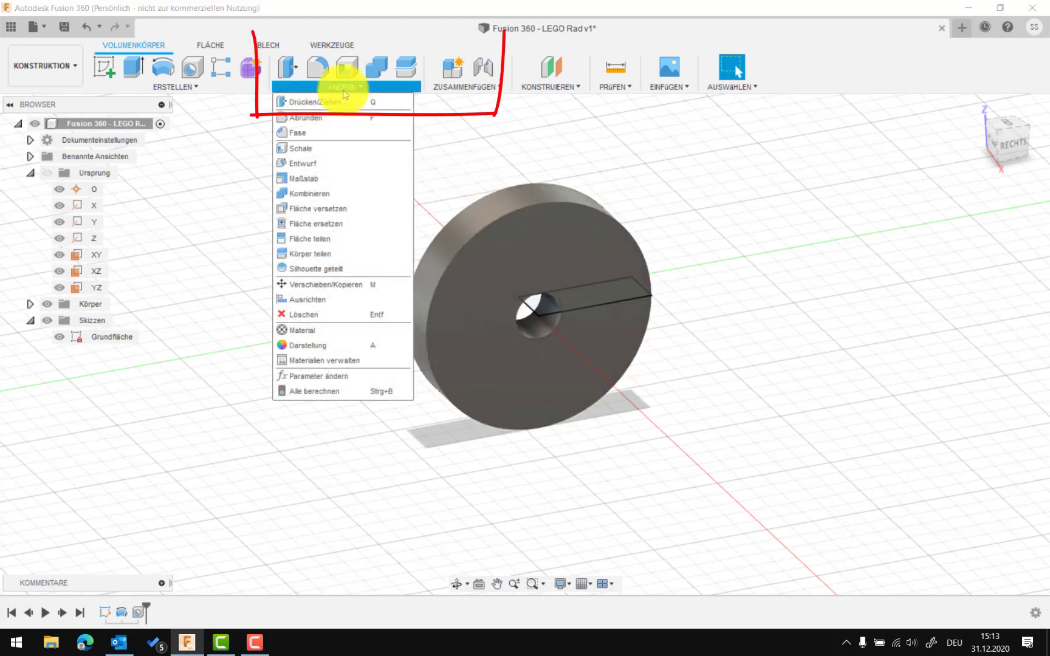
click(328, 148)
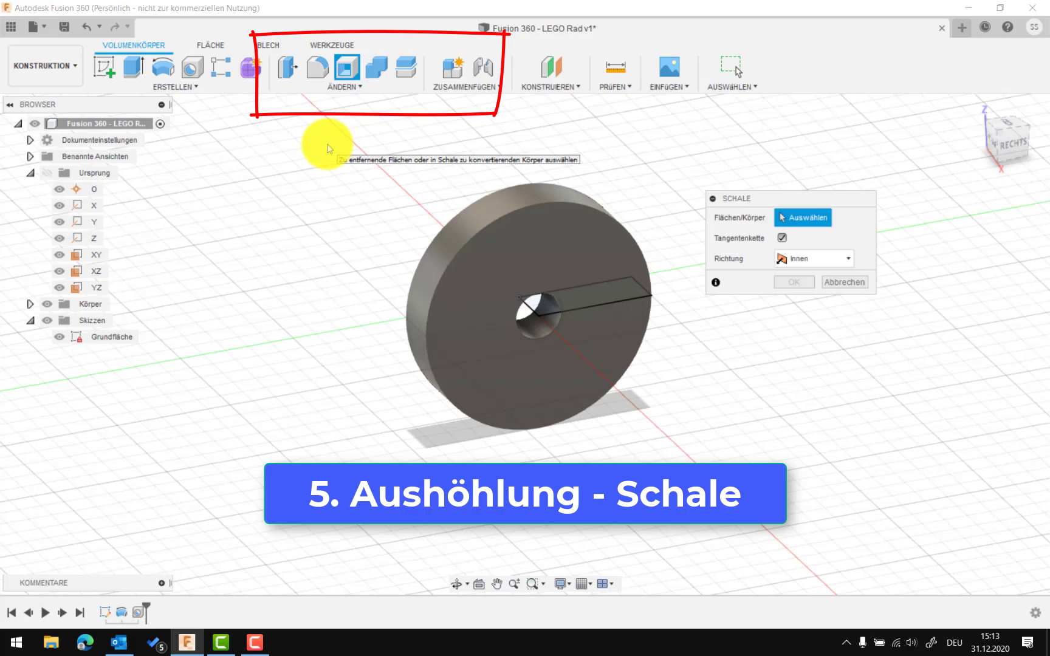
click(556, 245)
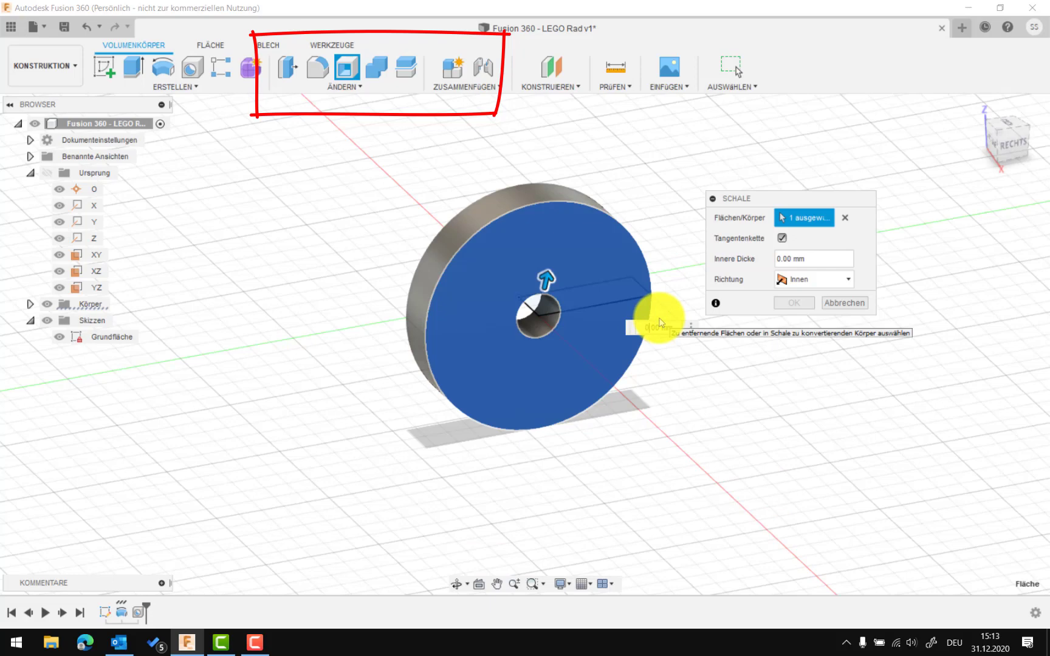
text(3)
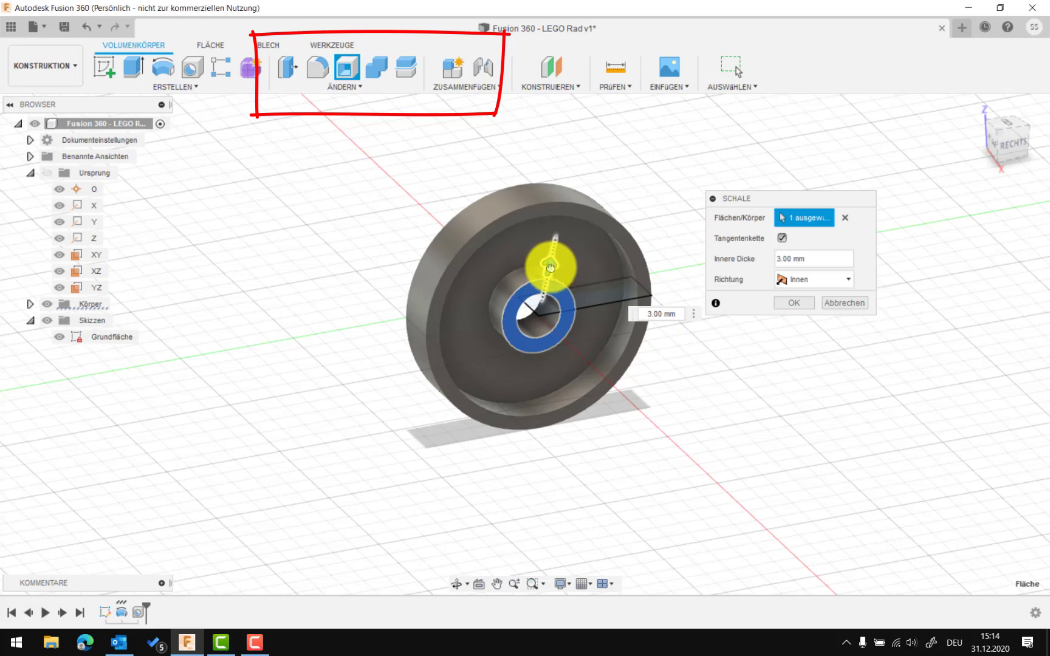
drag(550, 267, 552, 257)
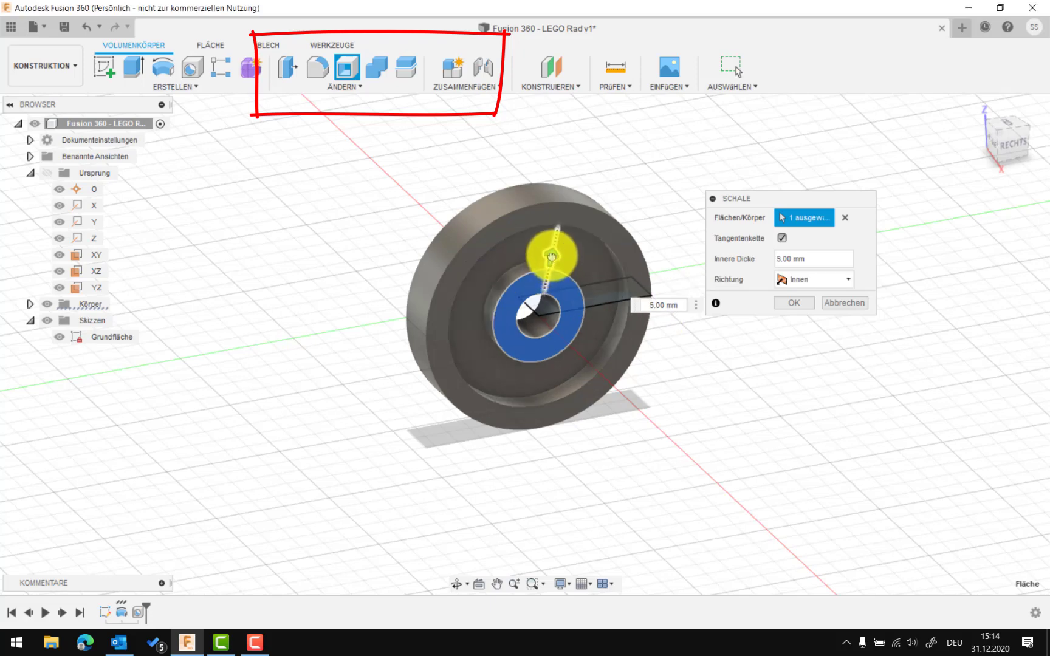
drag(551, 256, 549, 268)
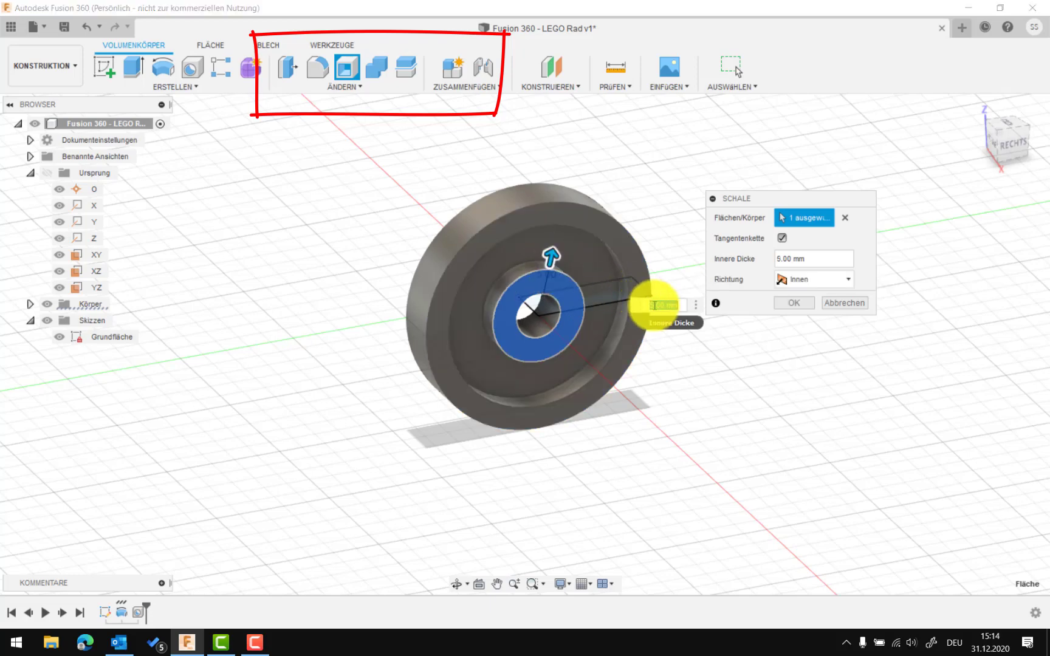
key(BackSpace)
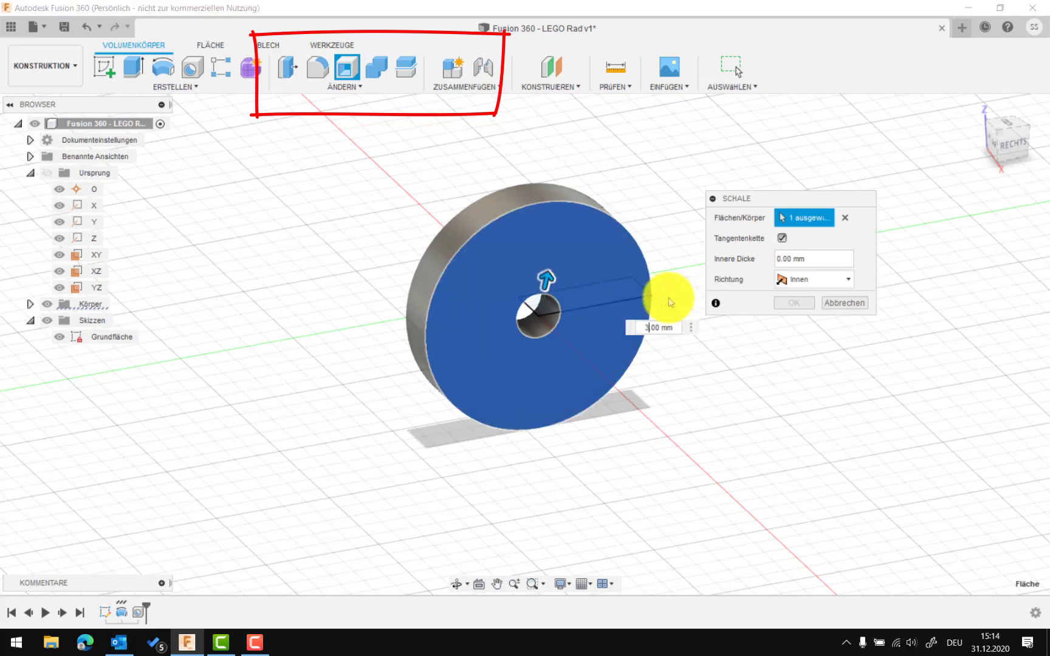
text(3)
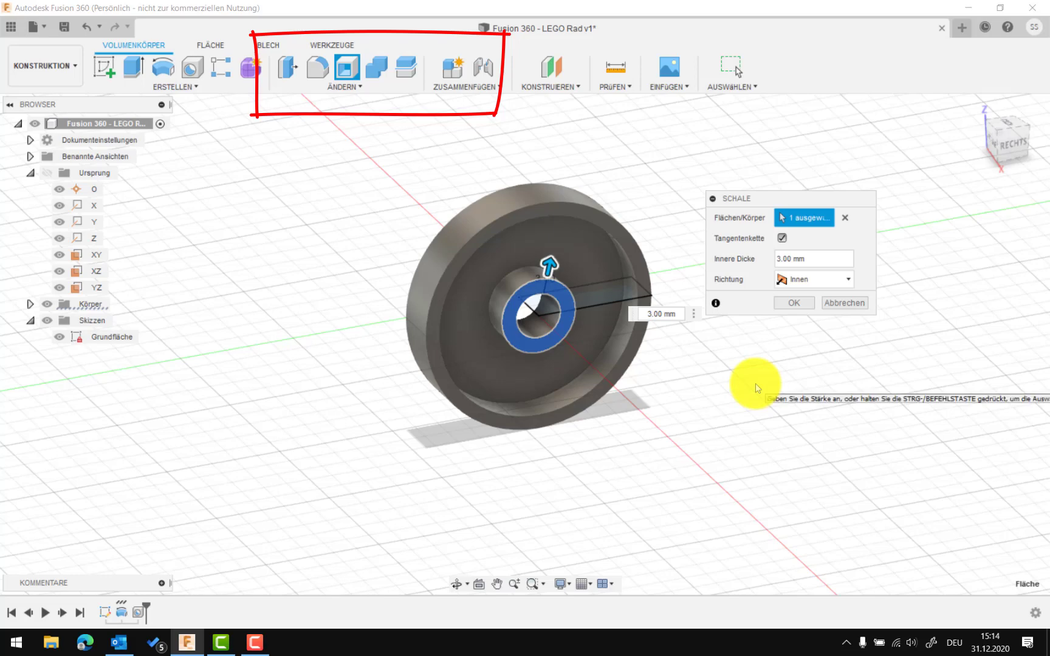
click(792, 307)
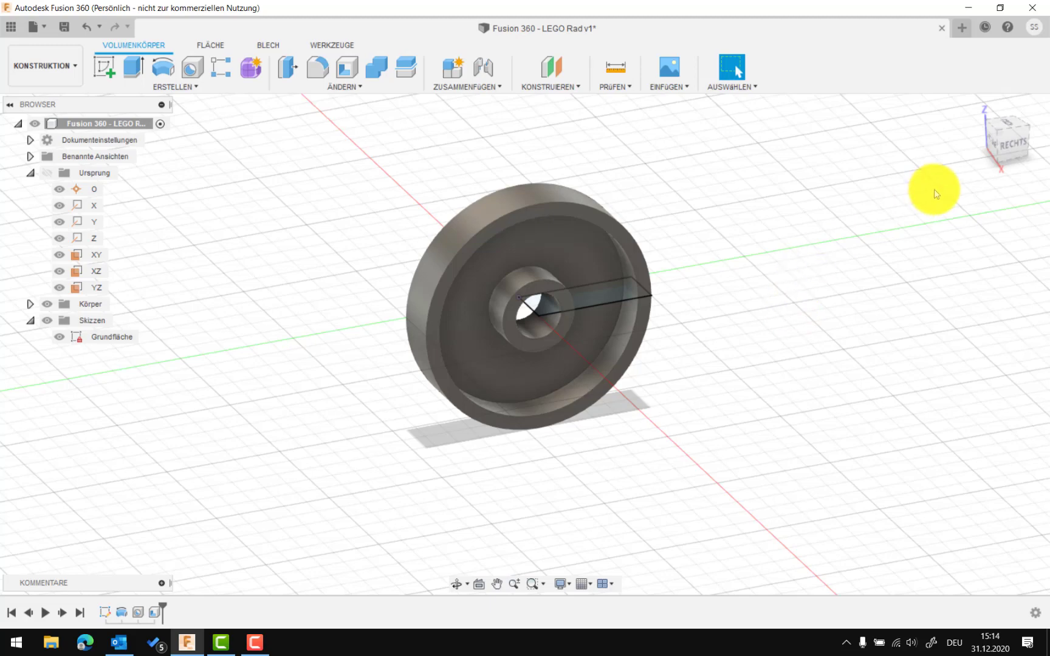
mouse_move(1015, 143)
shift+middle_down()
mouse_move(816, 194)
mouse_move(729, 186)
mouse_move(675, 138)
mouse_move(667, 117)
mouse_move(685, 160)
mouse_move(749, 183)
mouse_move(832, 180)
mouse_move(914, 145)
mouse_move(919, 126)
mouse_move(926, 140)
mouse_move(960, 129)
mouse_move(968, 106)
mouse_move(980, 150)
mouse_move(965, 129)
mouse_move(968, 145)
mouse_move(996, 140)
mouse_move(999, 125)
mouse_move(1004, 140)
shift+middle_up()
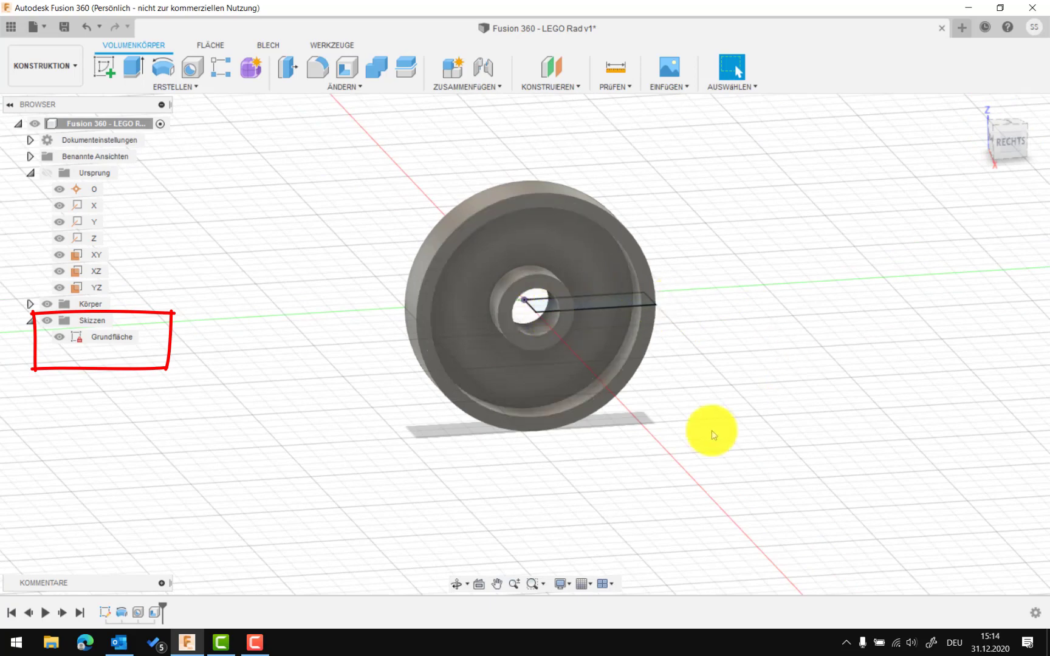
click(62, 343)
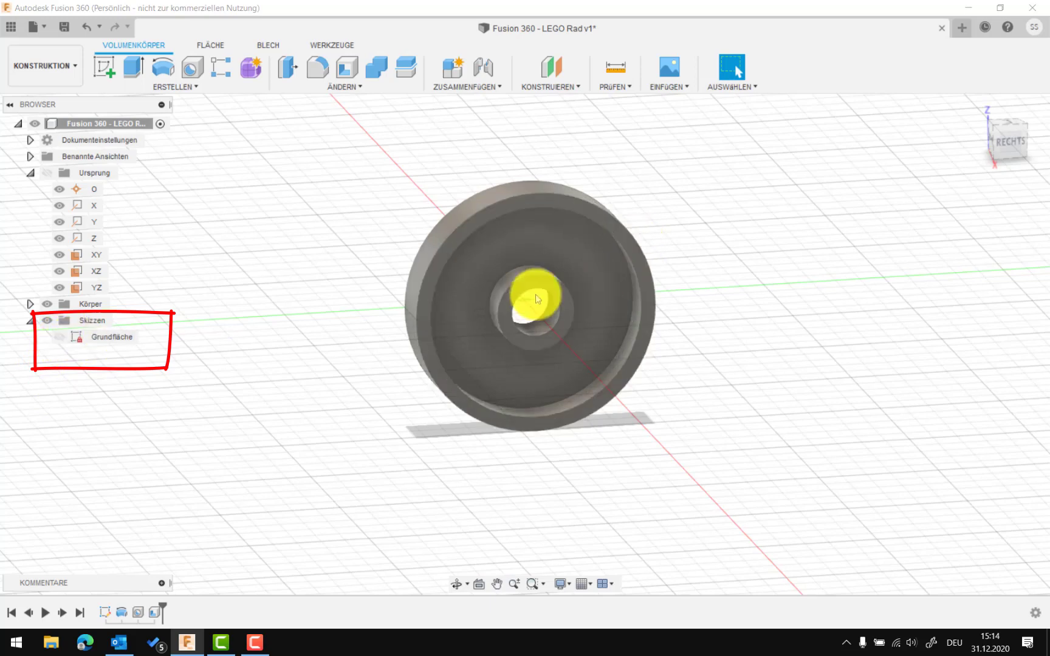
click(60, 337)
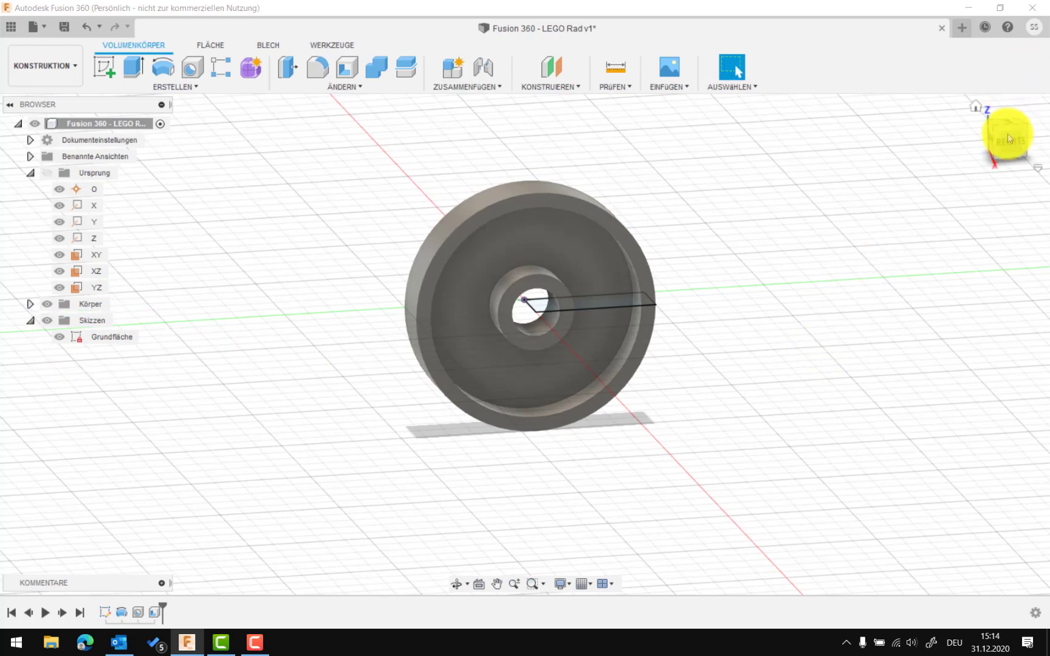
mouse_move(1009, 142)
mouse_down()
mouse_move(993, 129)
mouse_move(1033, 146)
mouse_up()
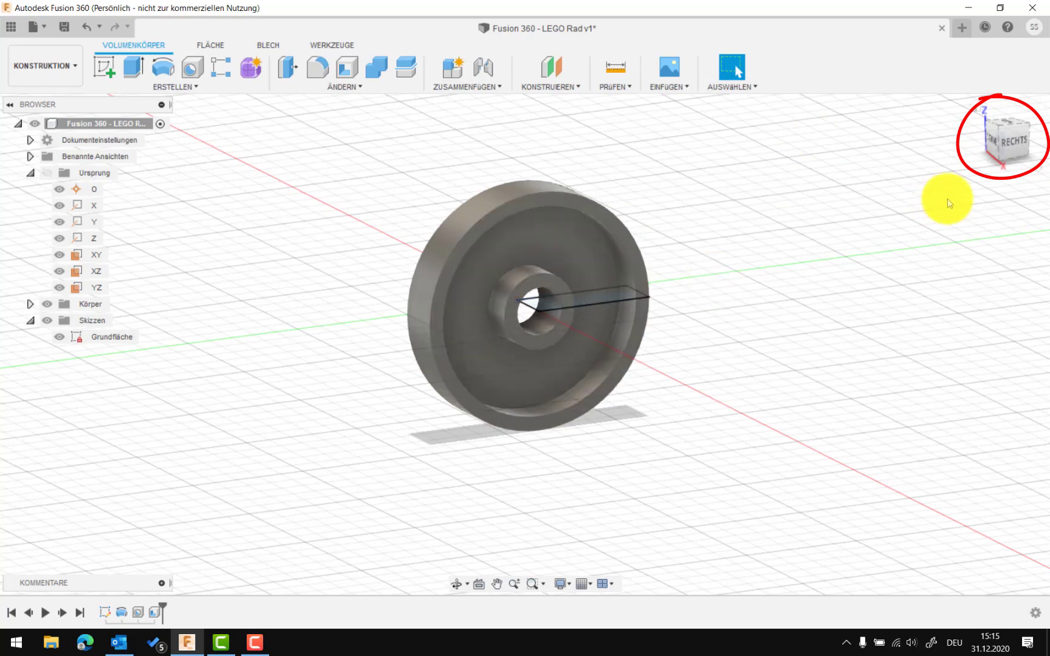
Orbit via the VORNE and LINKS ViewCube faces to face the wheel's flat side.
drag(1013, 136, 1004, 140)
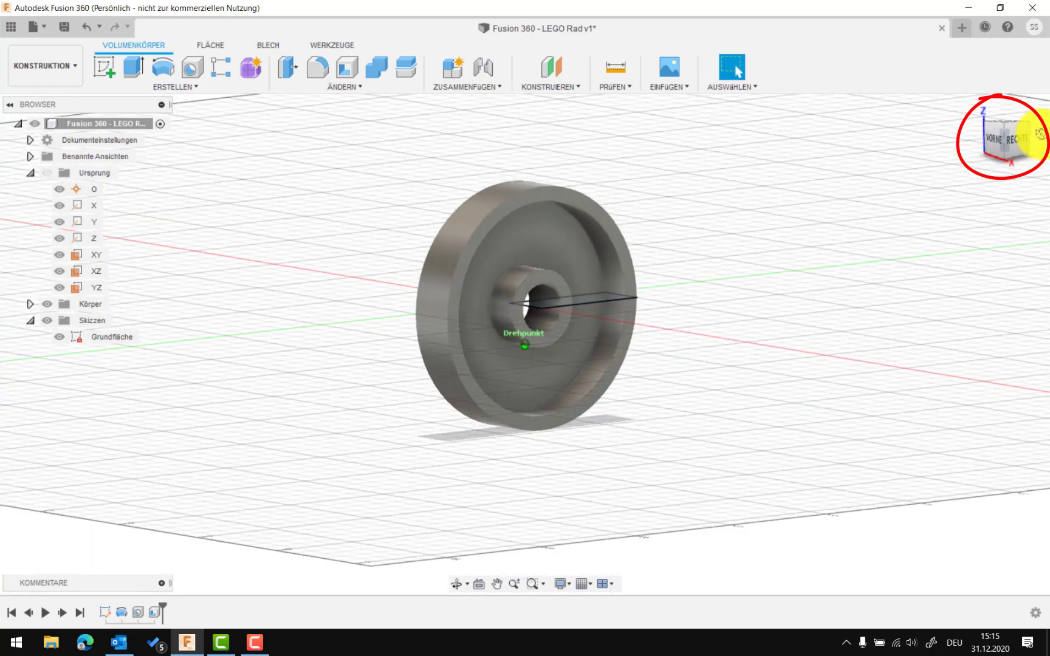
click(1003, 141)
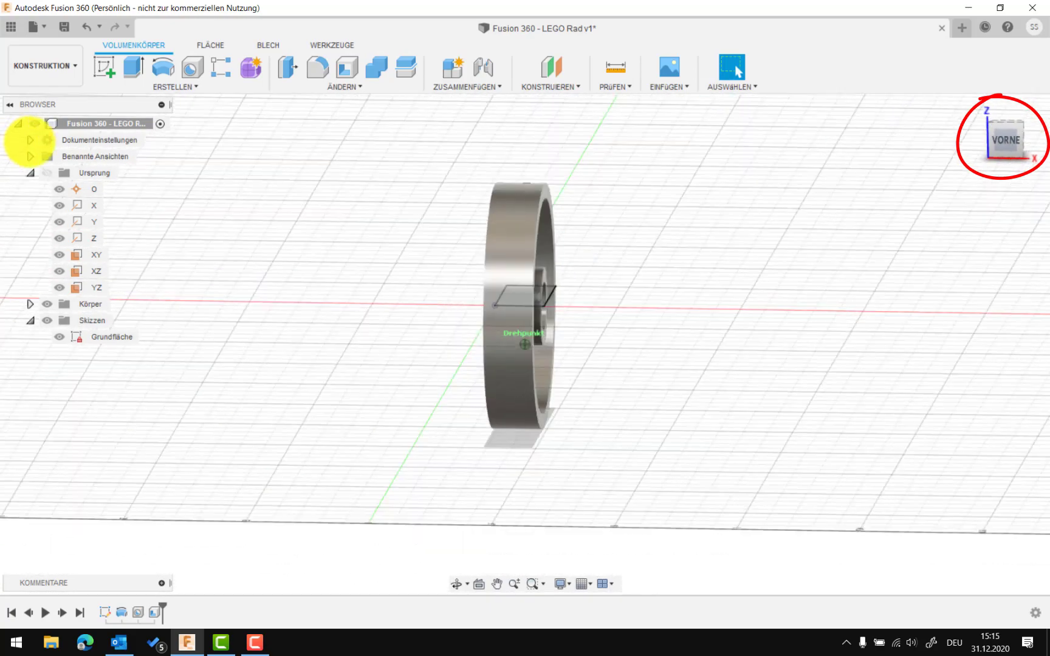
mouse_move(1004, 145)
mouse_down()
mouse_move(1022, 143)
mouse_move(981, 144)
mouse_up()
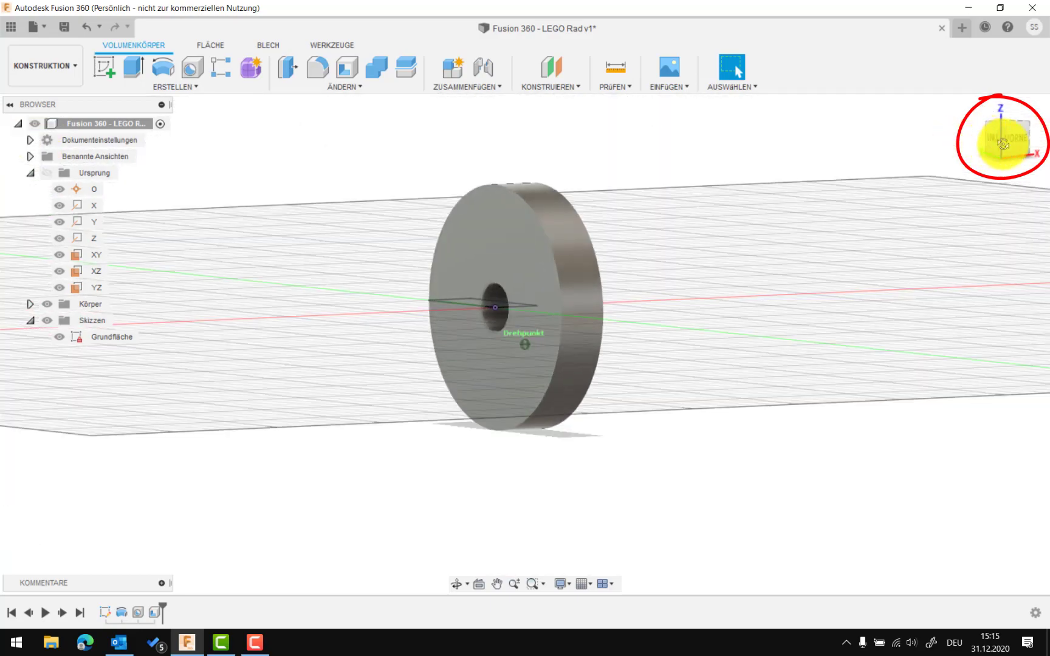
click(1004, 144)
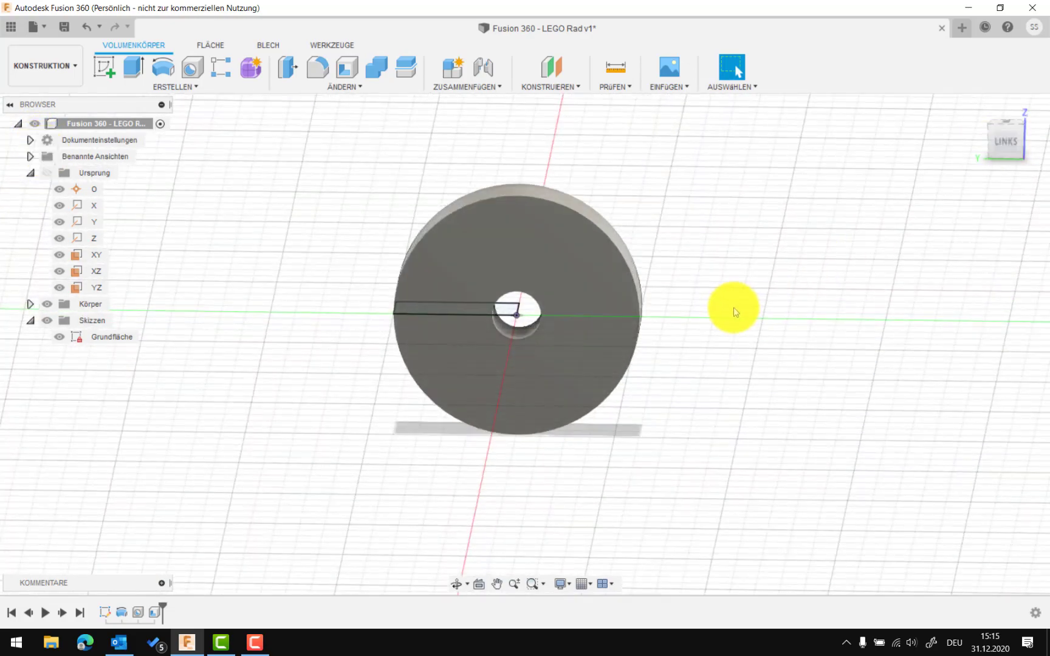
drag(1017, 144, 1025, 144)
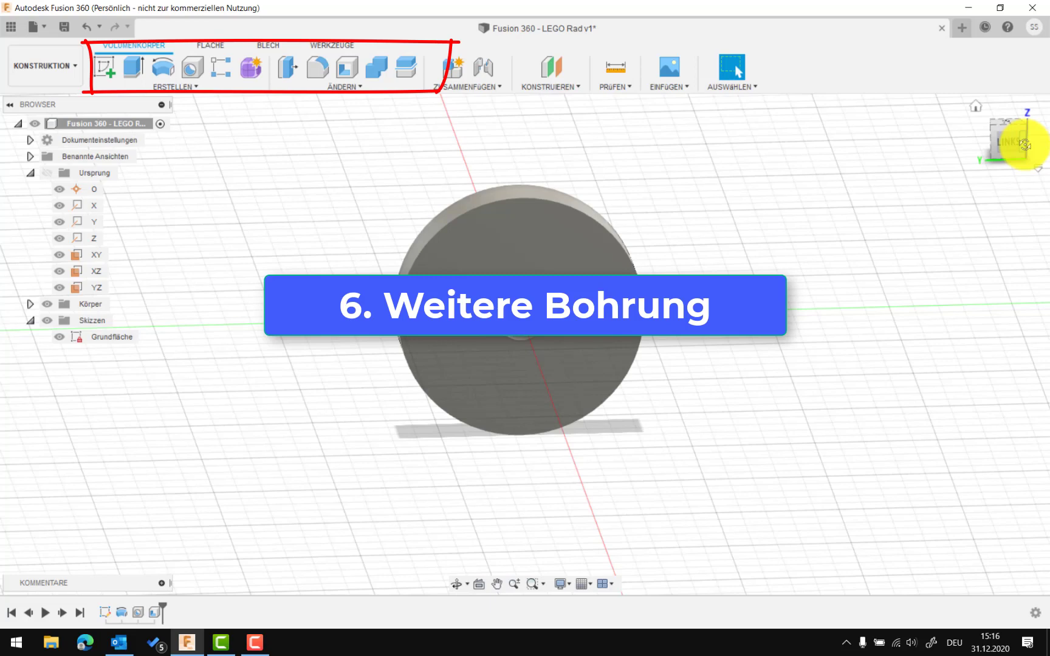
Start a single-point hole on the wheel's front face and drag it above the centre hole.
click(172, 88)
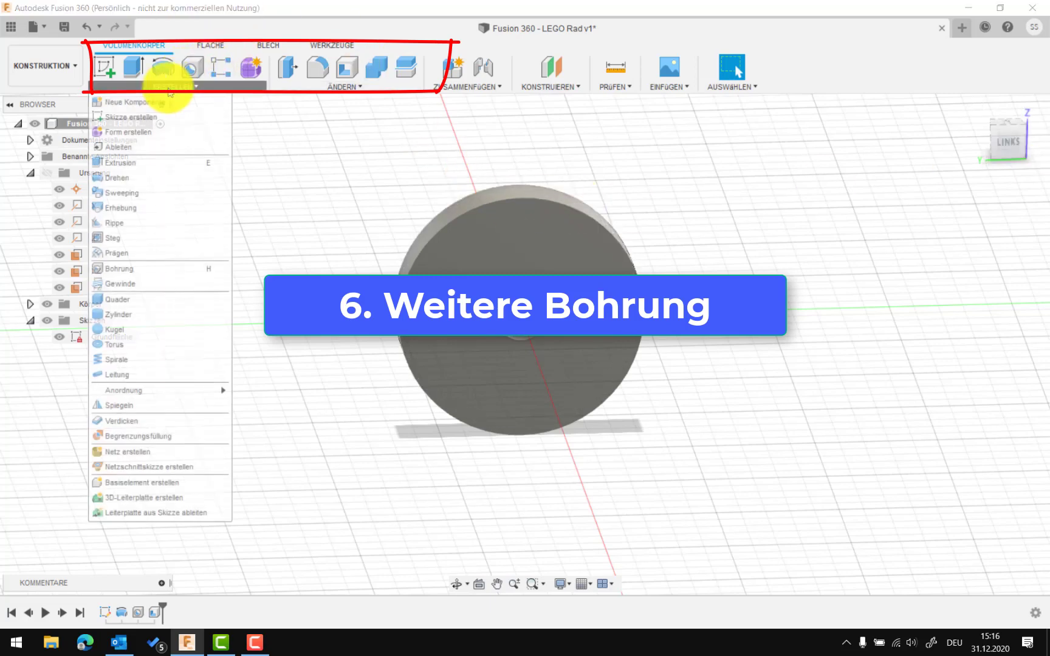
click(174, 270)
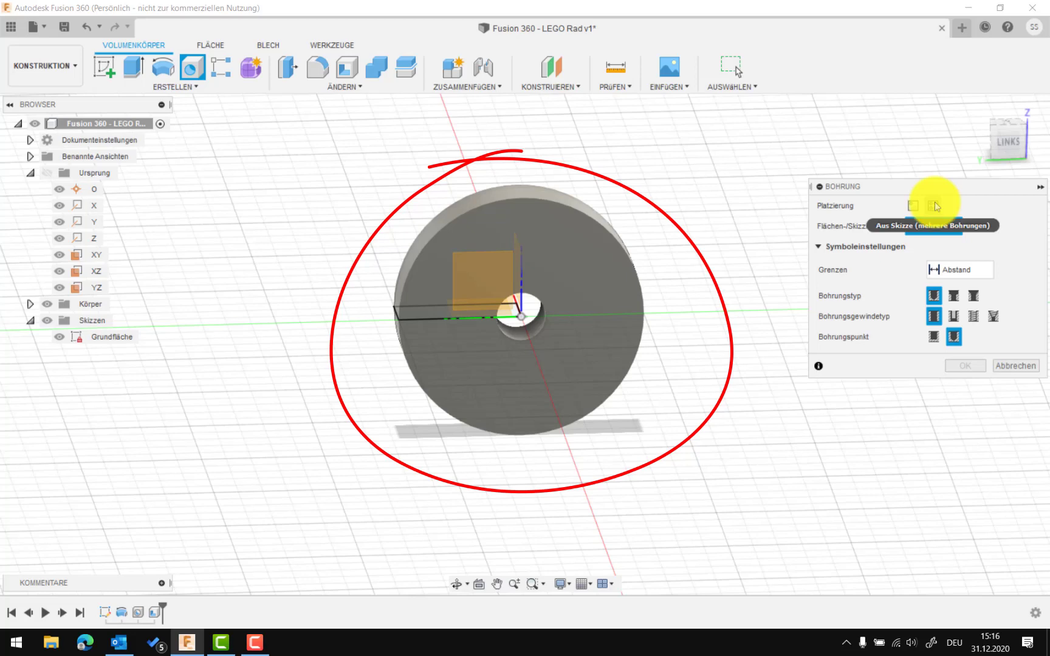
click(914, 206)
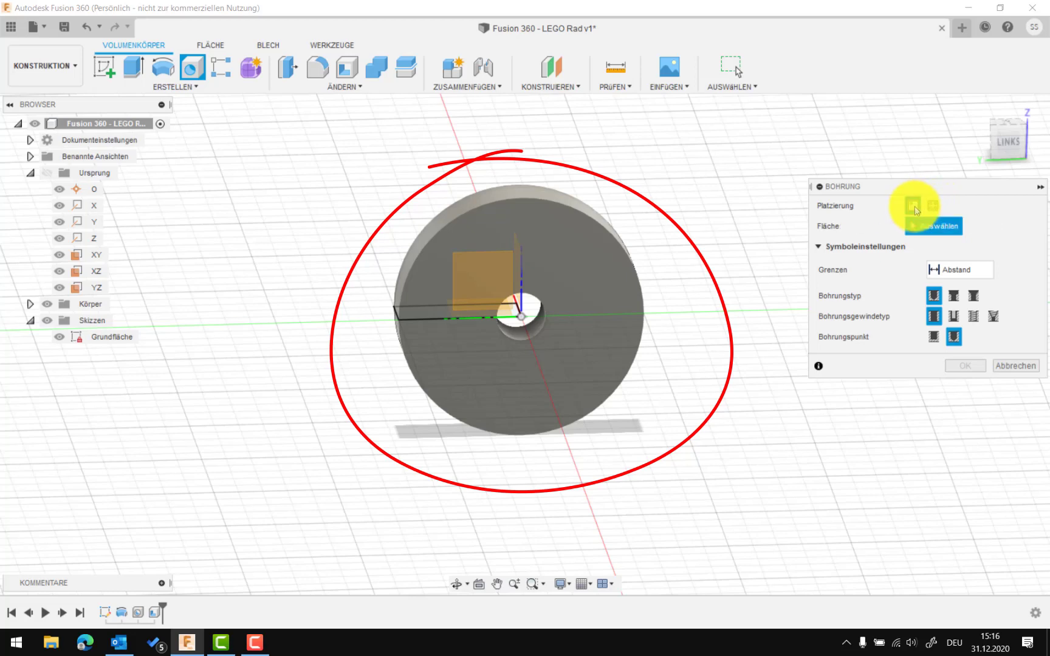
click(470, 230)
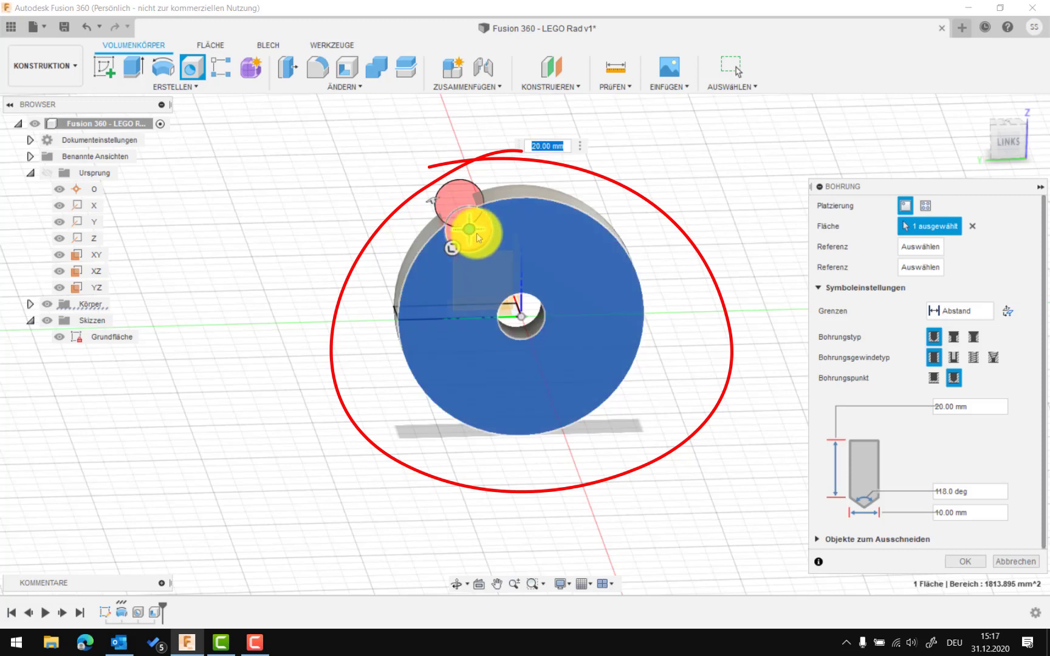
mouse_move(469, 230)
mouse_down()
mouse_move(477, 242)
mouse_move(448, 320)
mouse_move(485, 263)
mouse_move(511, 236)
mouse_move(524, 239)
mouse_up()
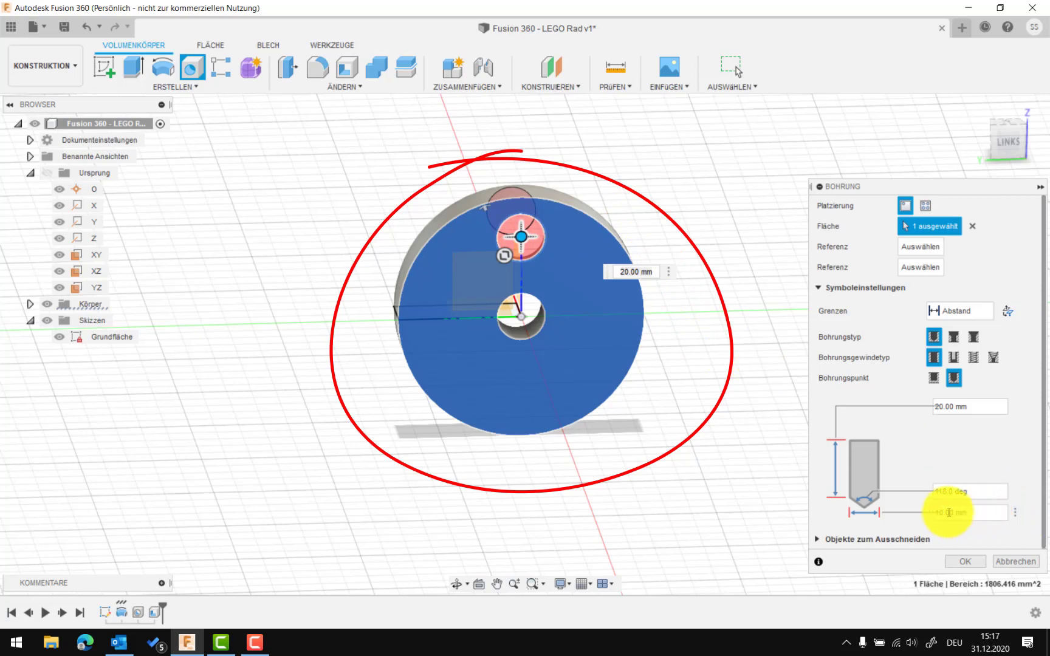
mouse_move(970, 511)
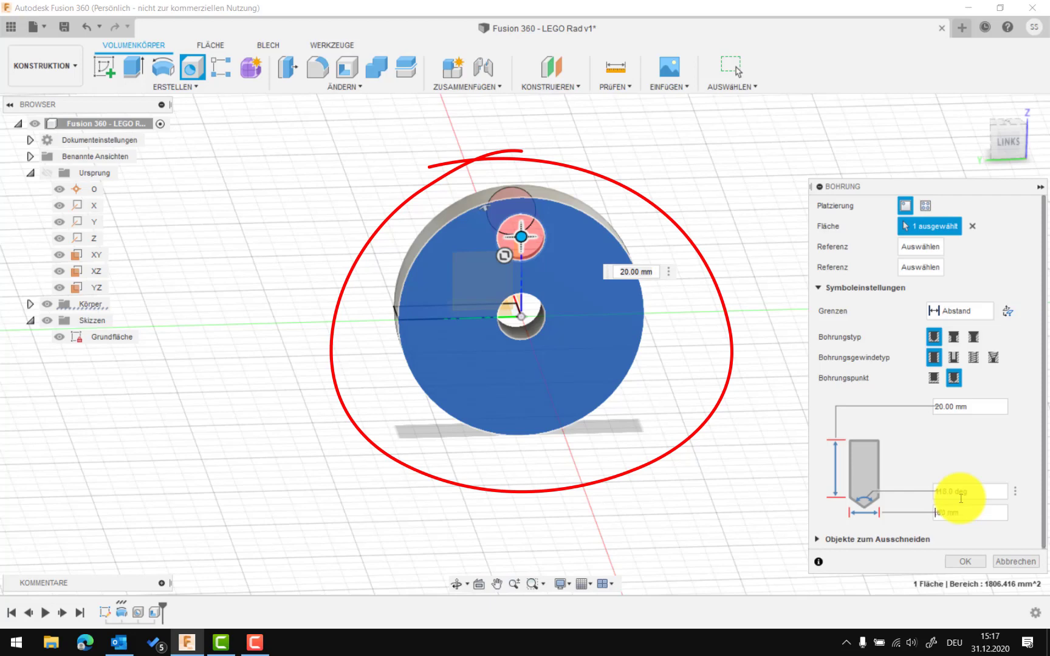
Set the hole diameter to 5 mm and create it 20 mm above the centre bore.
key(BackSpace)
text(5)
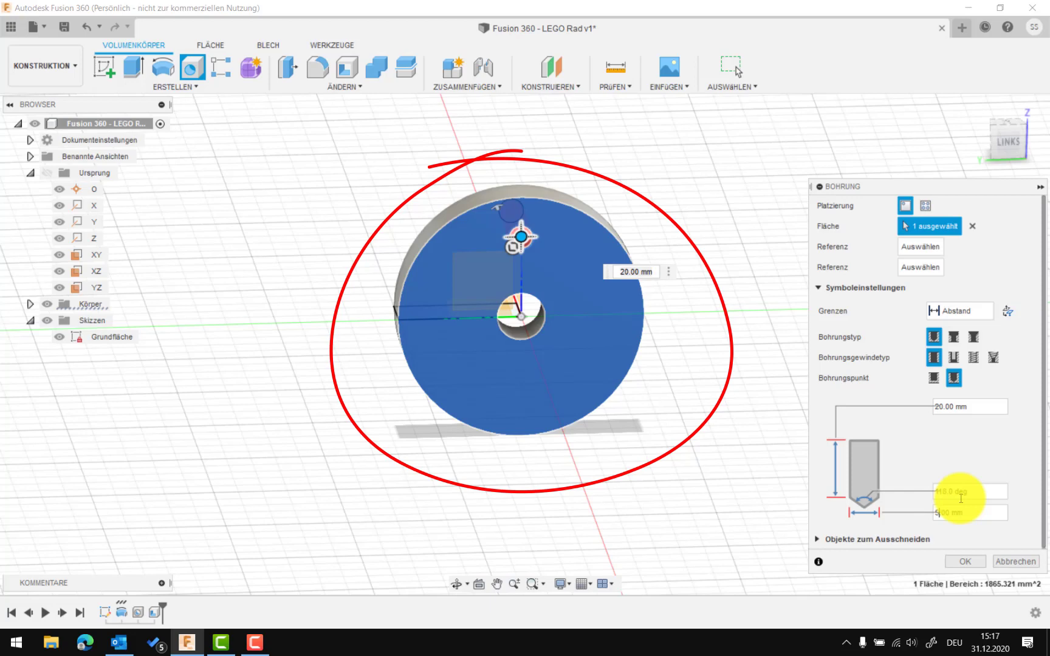
click(192, 88)
mouse_move(156, 391)
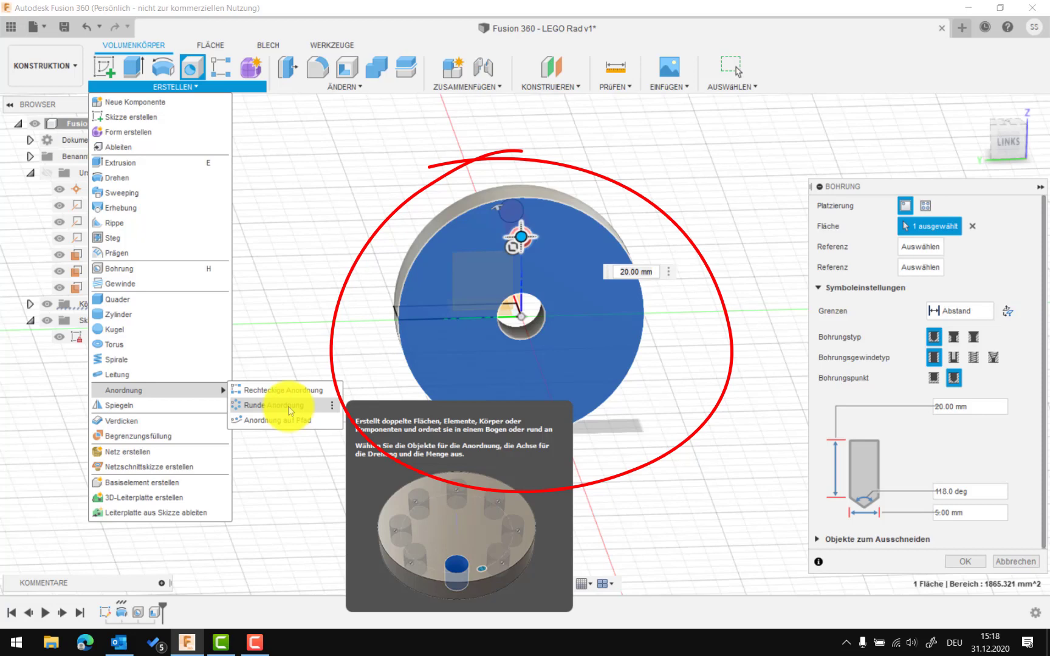
click(293, 251)
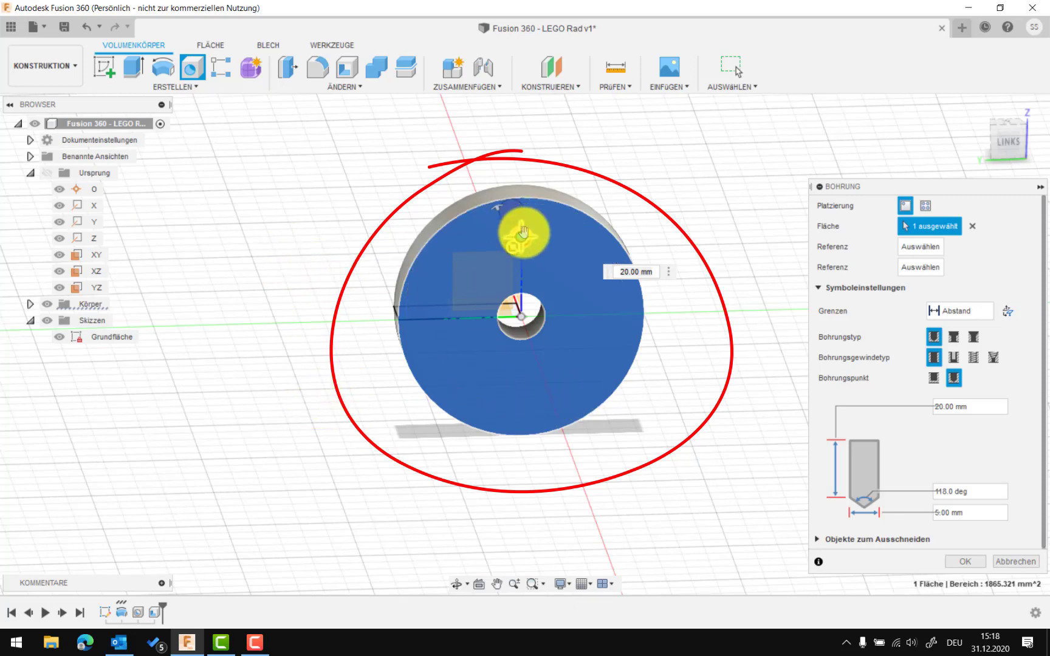
click(963, 562)
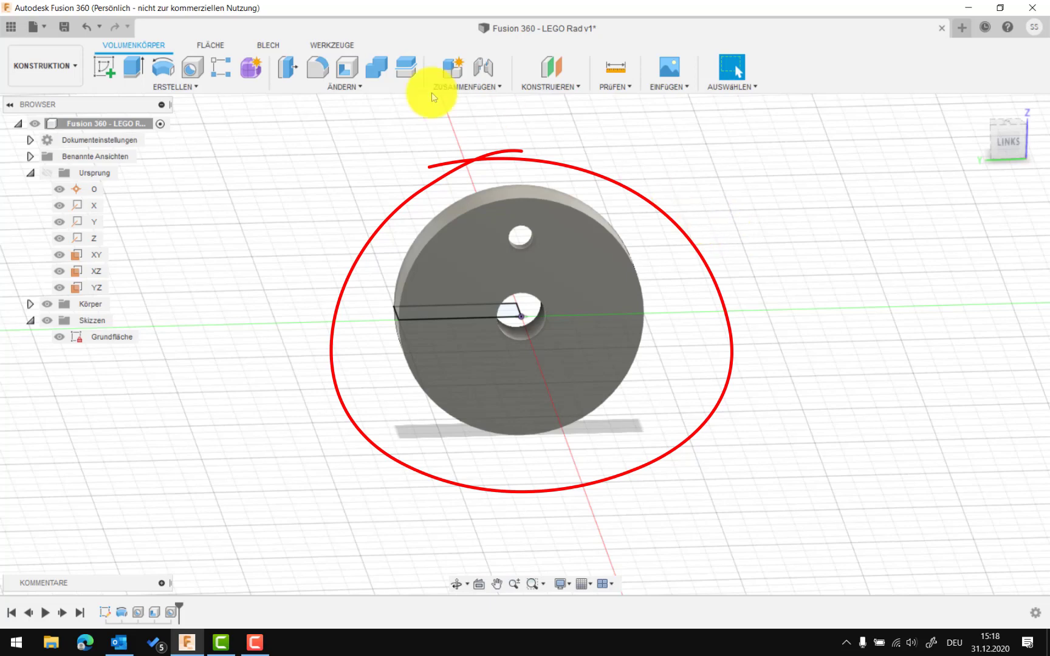
Open the ERSTELLEN creation menu again.
click(176, 87)
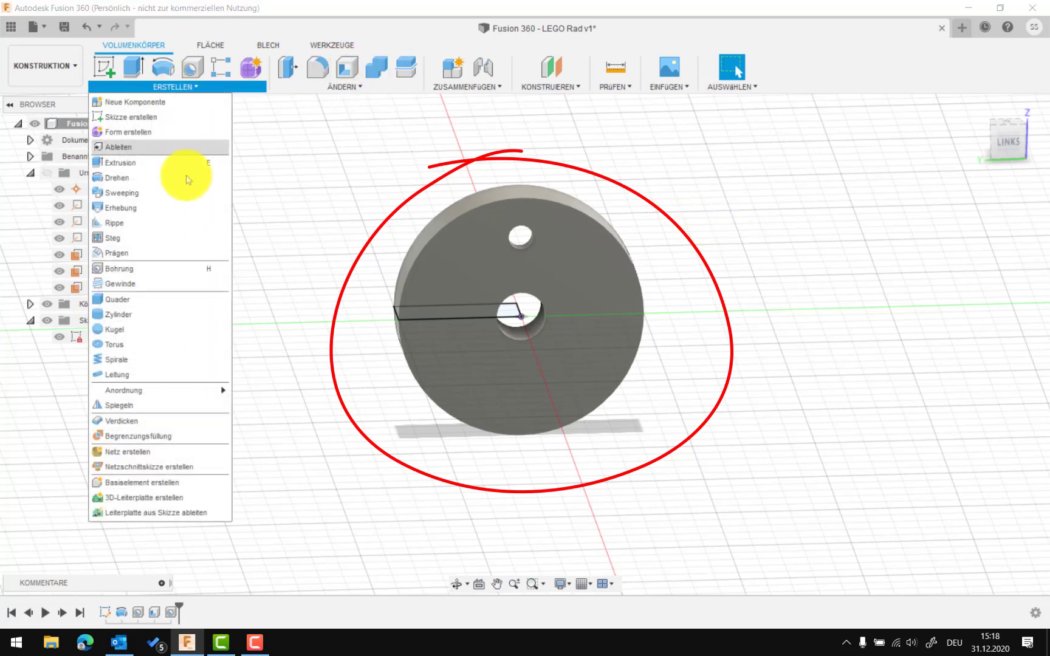
Place a matching single-point hole below the centre hole, opposite the first, and create it.
click(173, 273)
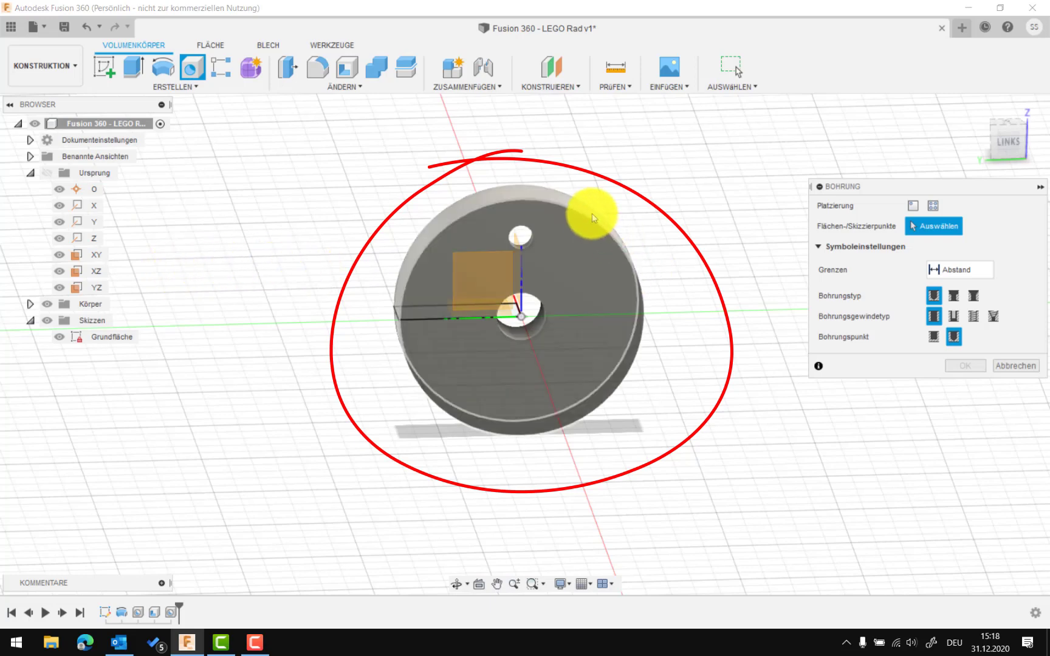
click(913, 206)
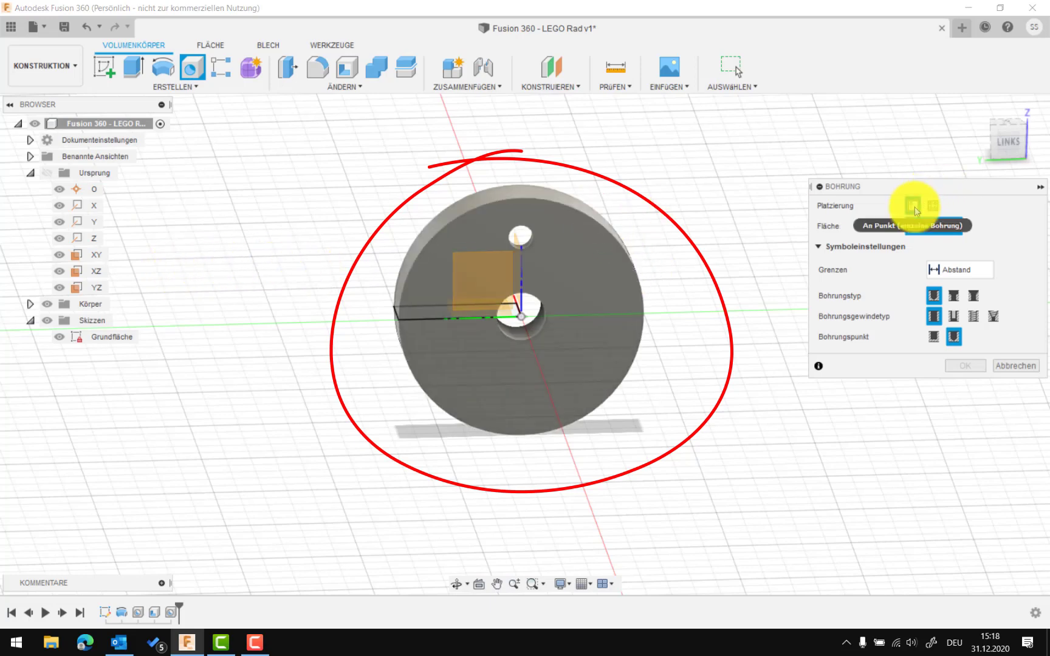
click(599, 272)
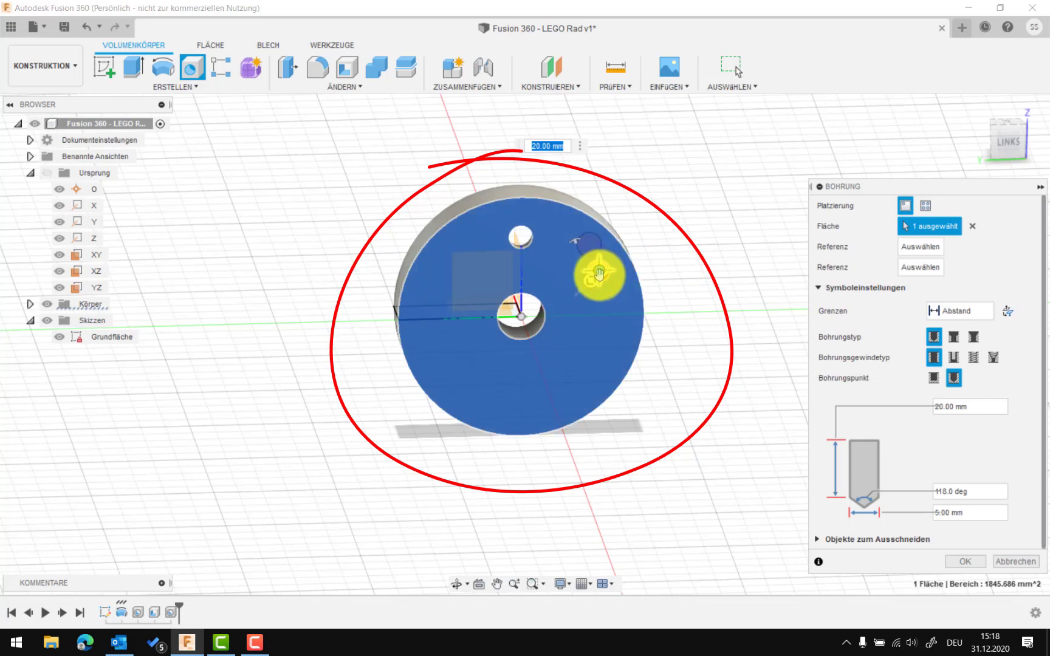
mouse_move(599, 271)
mouse_down()
mouse_move(541, 412)
mouse_move(528, 404)
mouse_up()
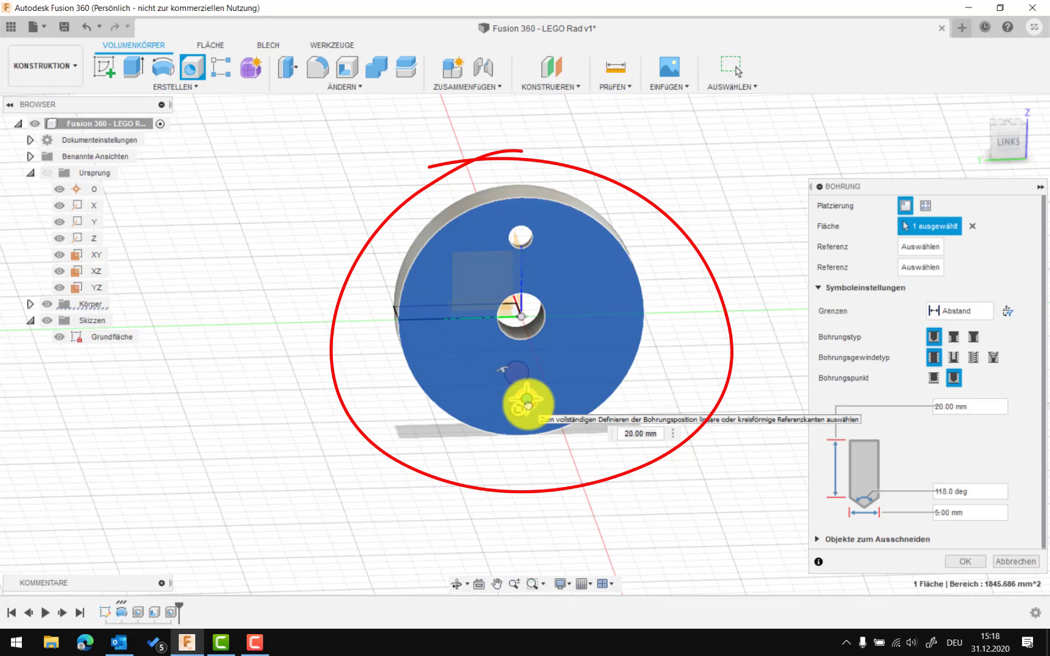
click(967, 561)
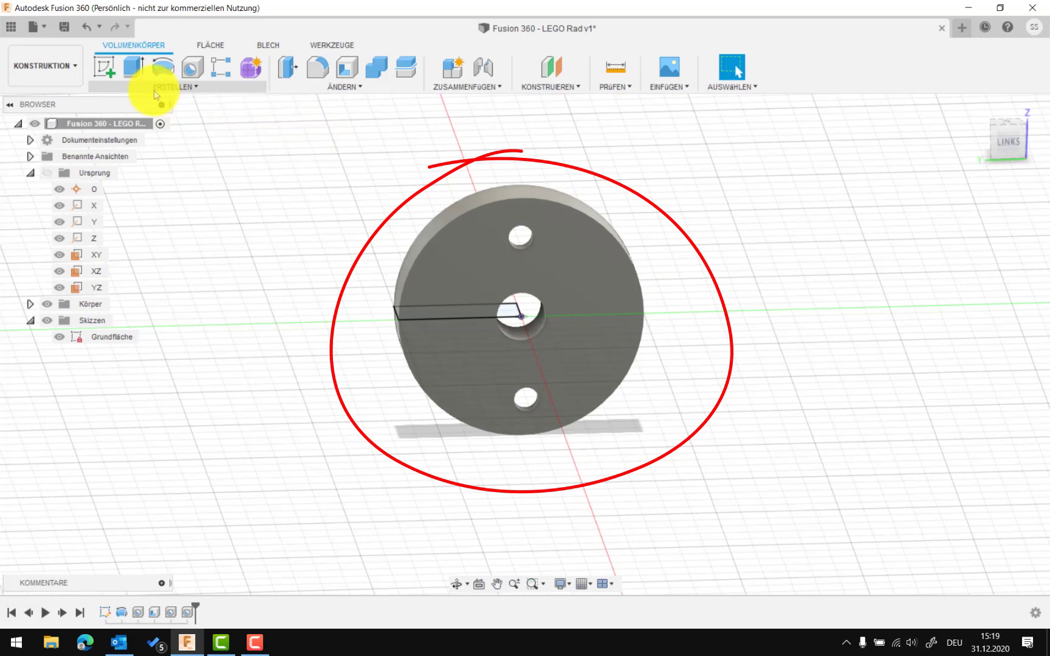
Start a new single-point hole on the wheel's front face.
click(171, 88)
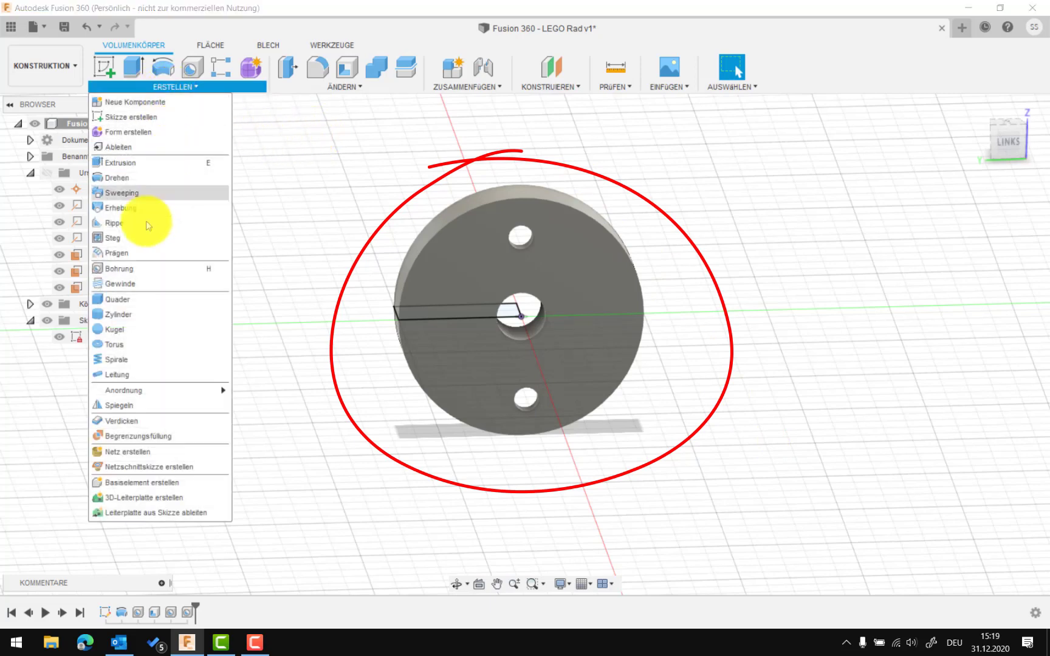
click(140, 274)
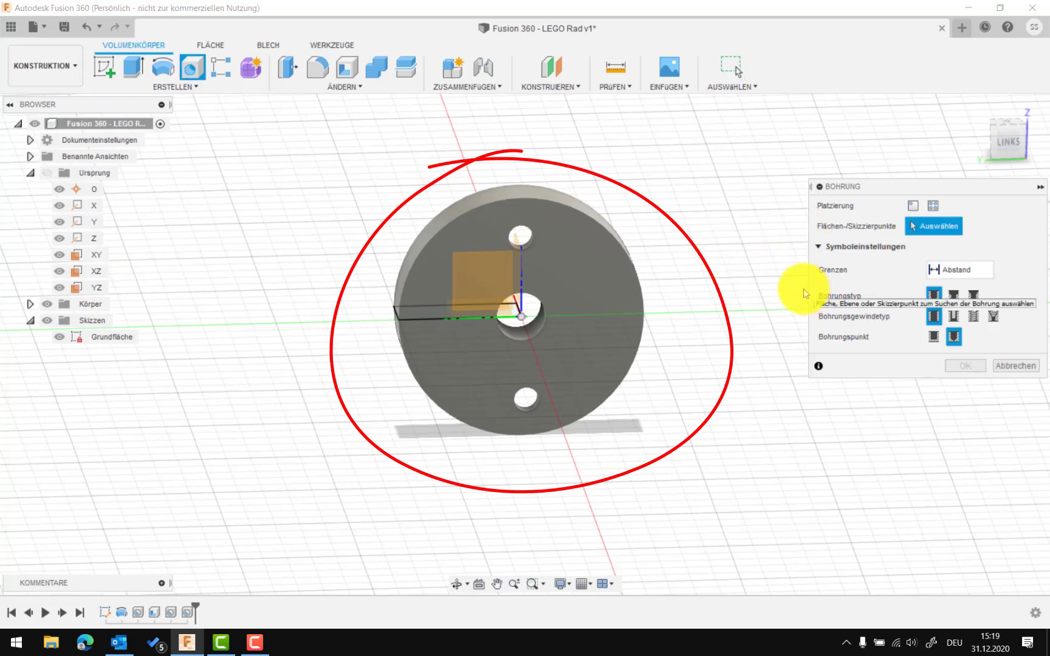
click(913, 206)
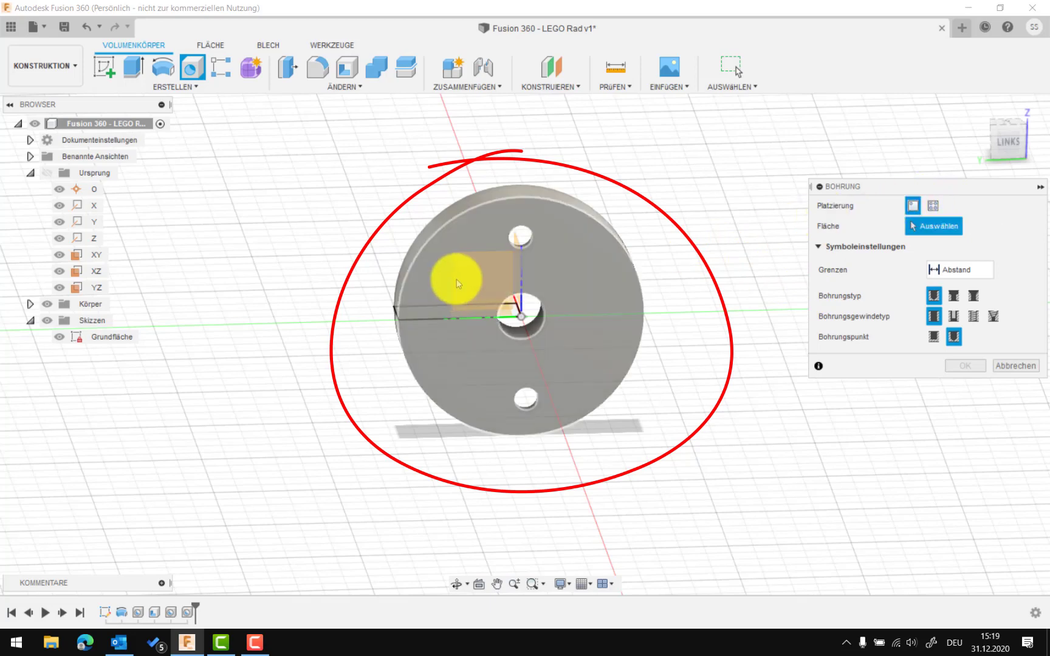
click(438, 282)
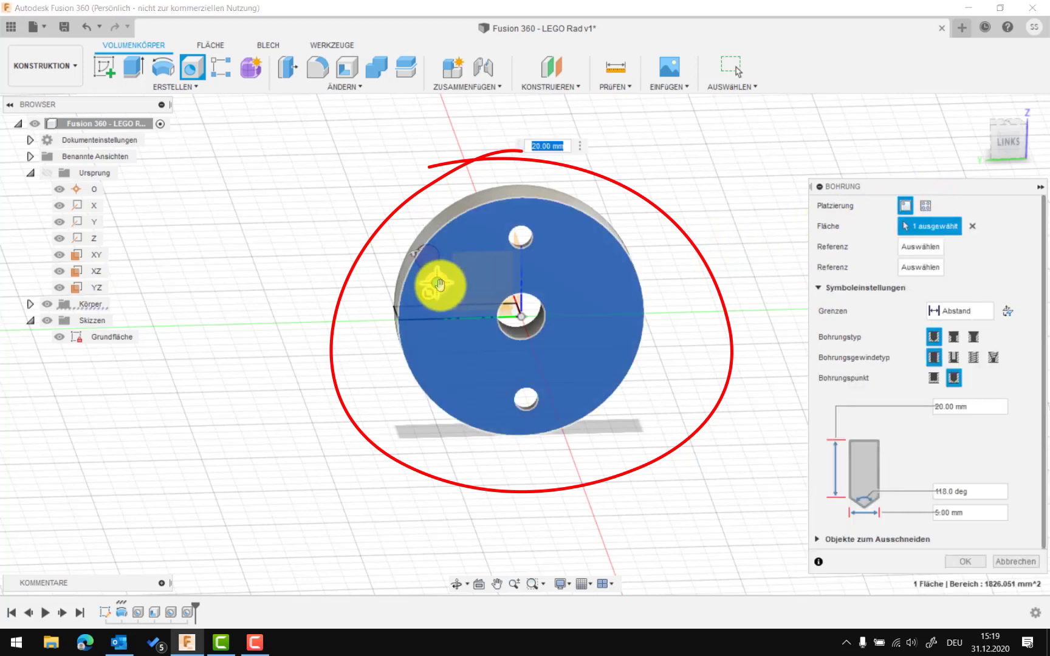
Make the hole 8 mm diameter, 10 mm deep, left of the centre hole, and create it.
click(941, 512)
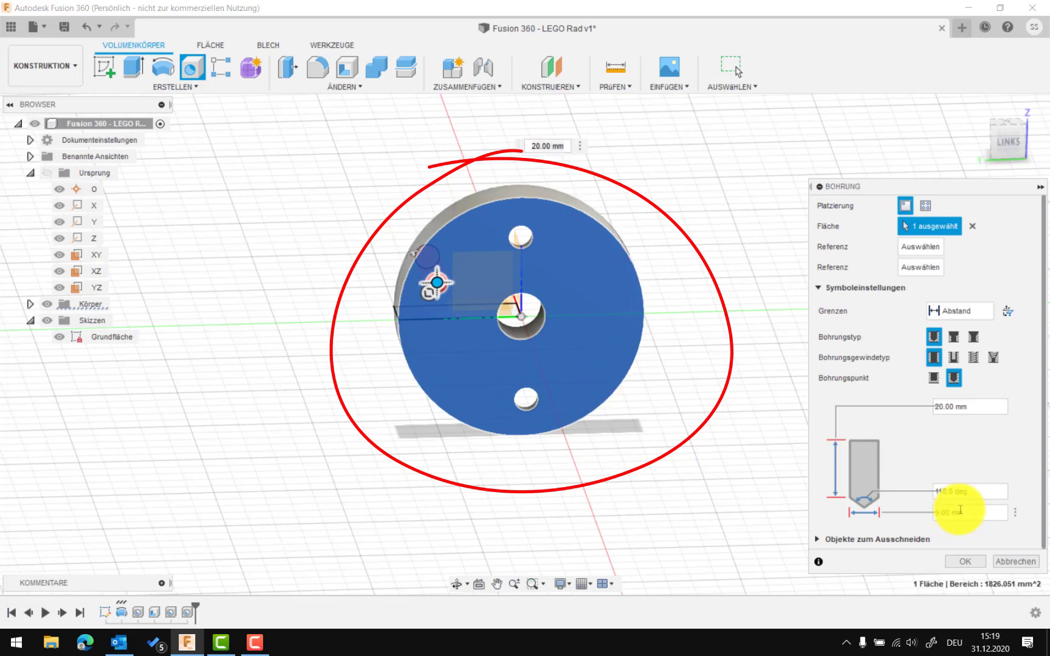
key(BackSpace)
text(8)
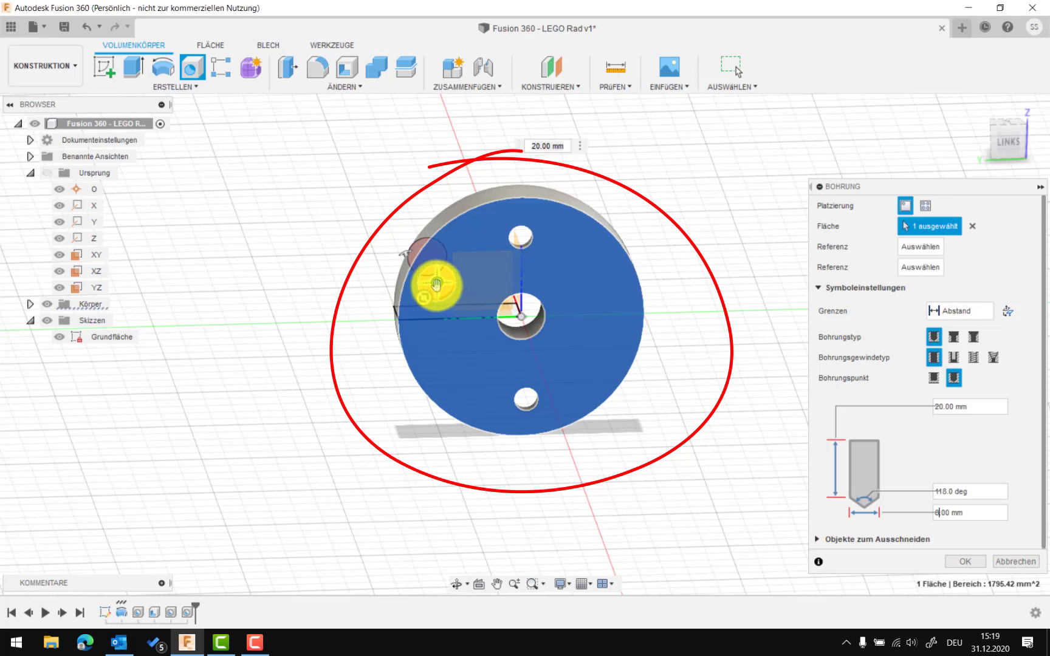
mouse_move(437, 284)
mouse_down()
mouse_move(433, 320)
mouse_move(450, 317)
mouse_up()
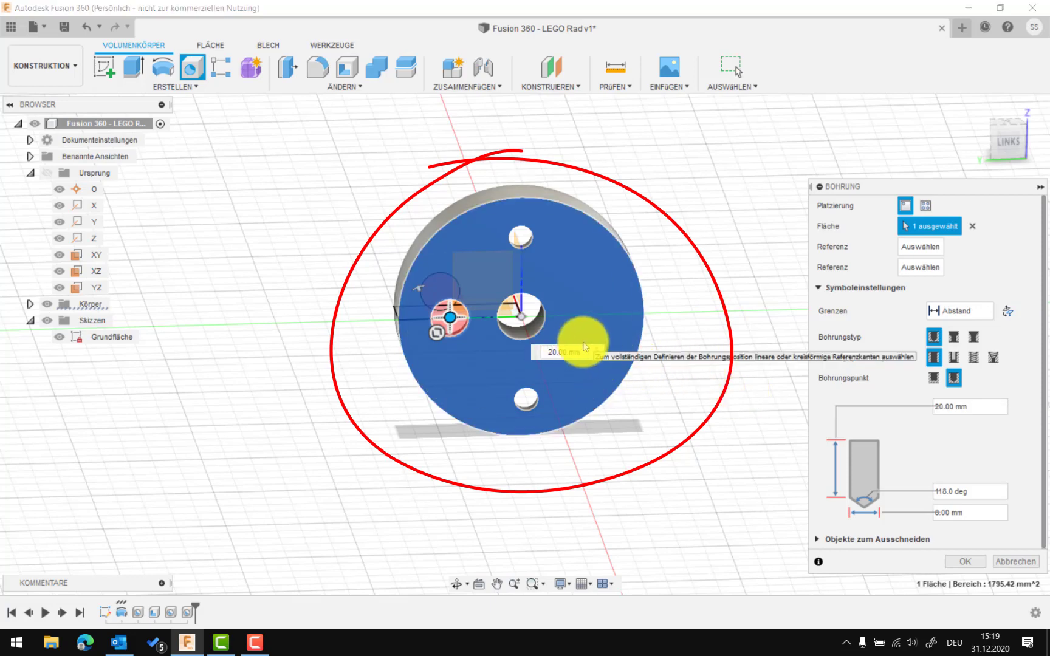
key(BackSpace)
text(1)
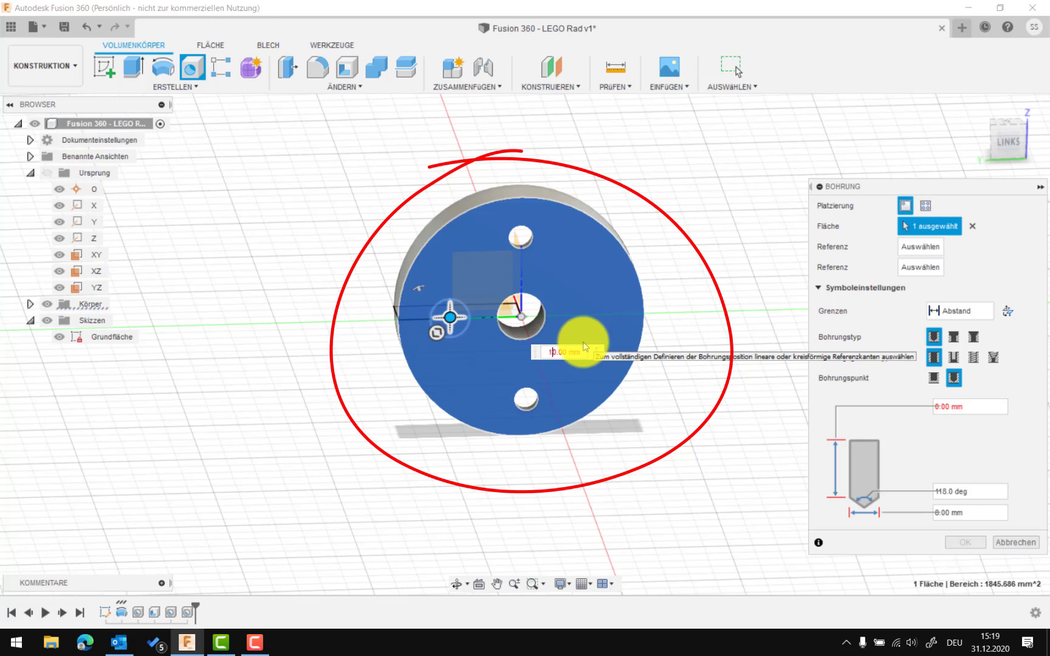
key(Return)
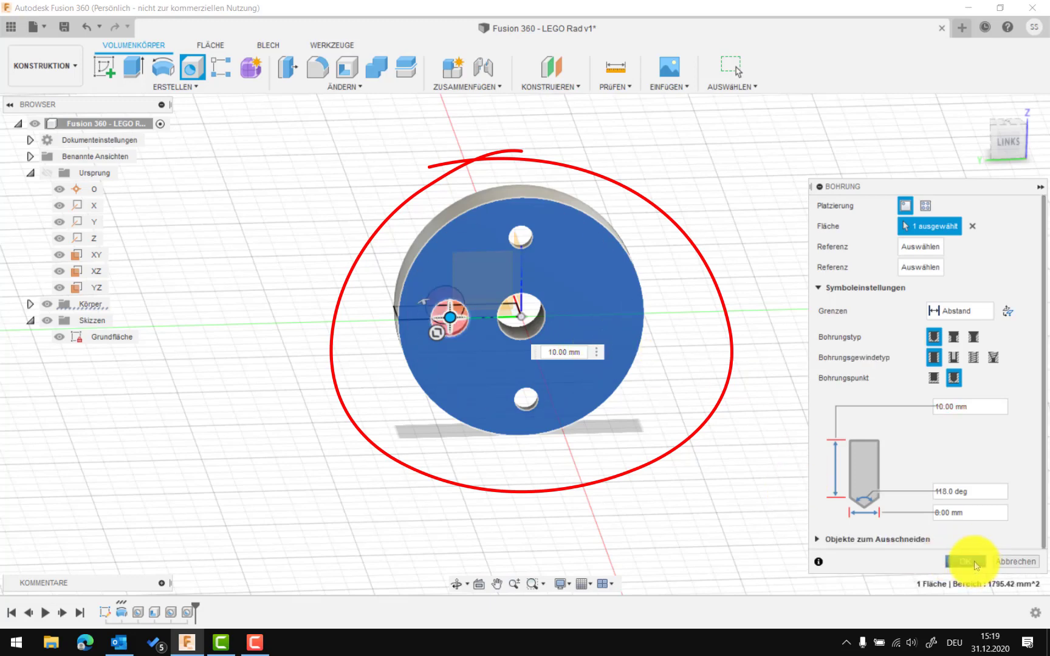
click(974, 563)
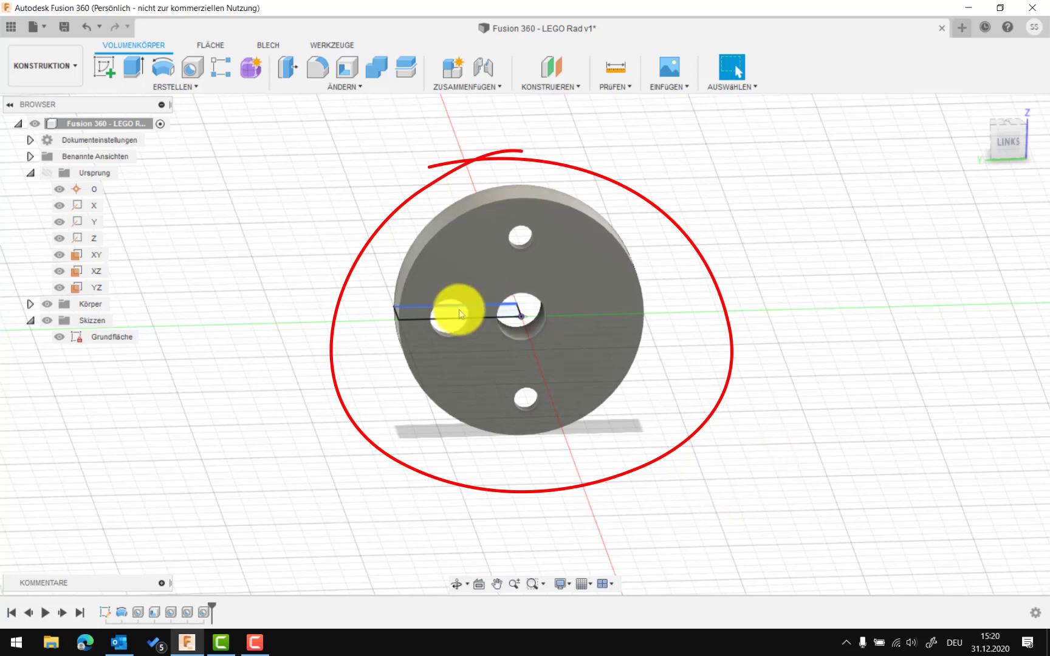
Delete the newest hole feature, Bohrung4, from the timeline to remove the left hole.
click(204, 613)
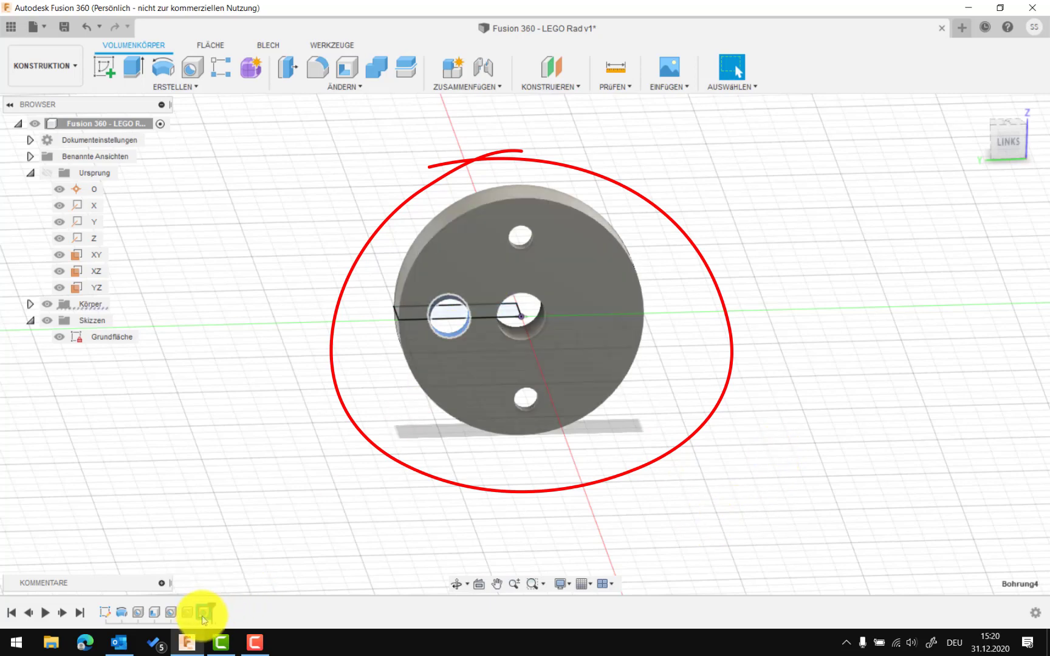
right_click(205, 614)
click(235, 526)
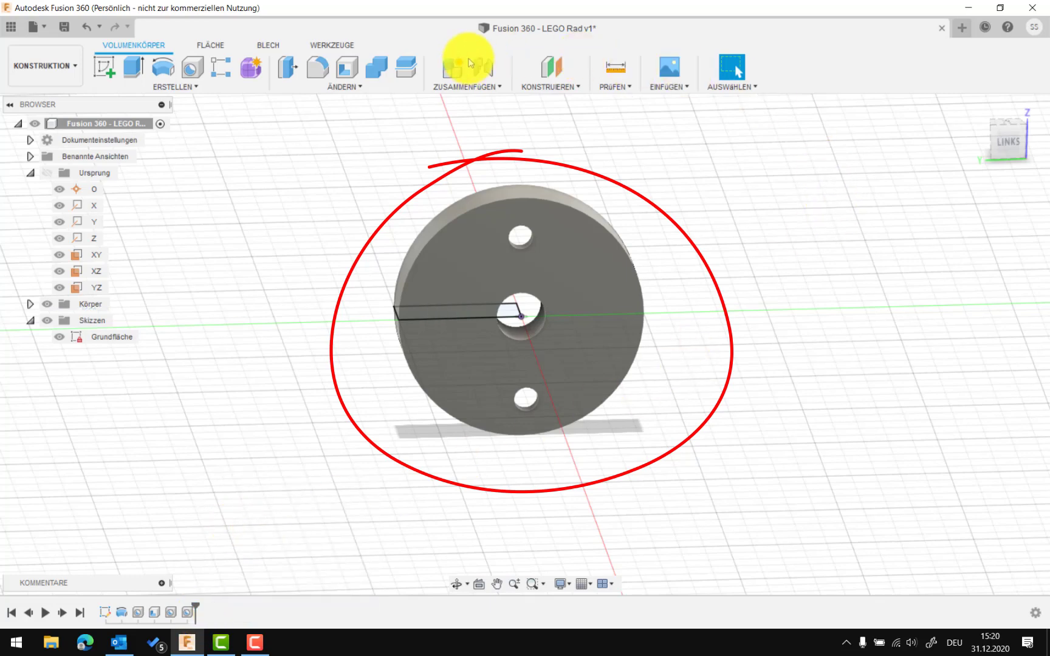
Start a single-point hole on the disc face, positioned left of the centre hole.
click(181, 86)
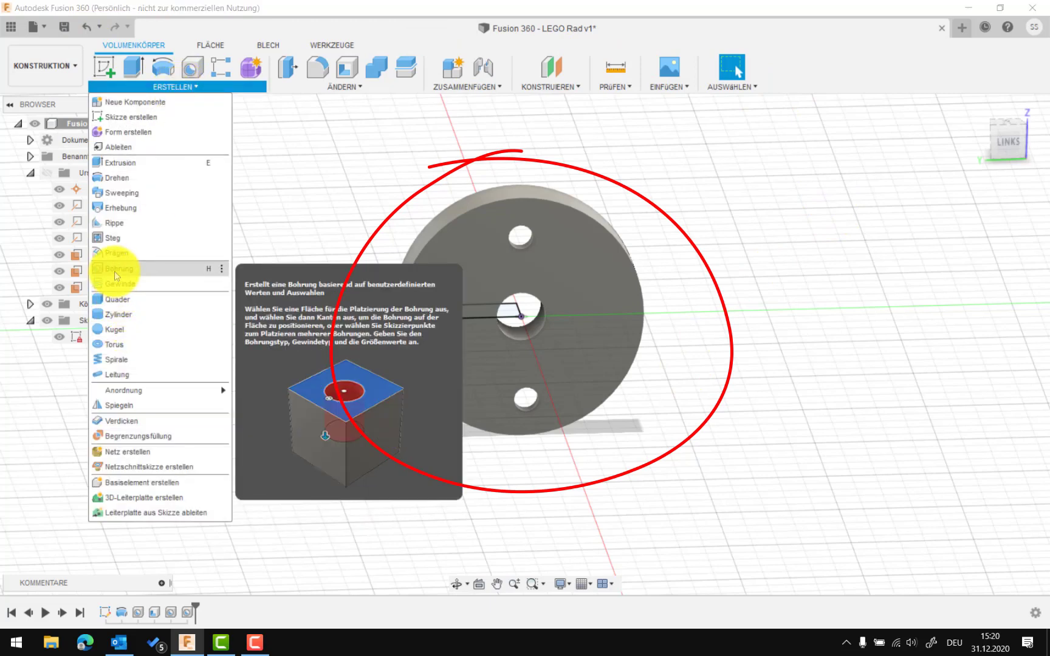
click(115, 271)
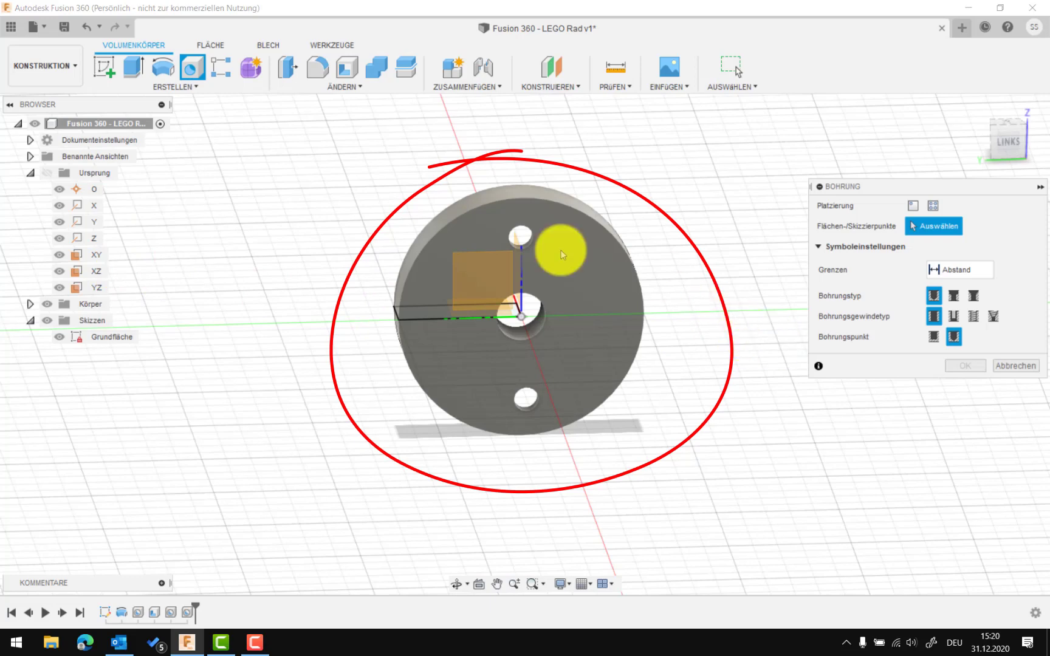
click(454, 276)
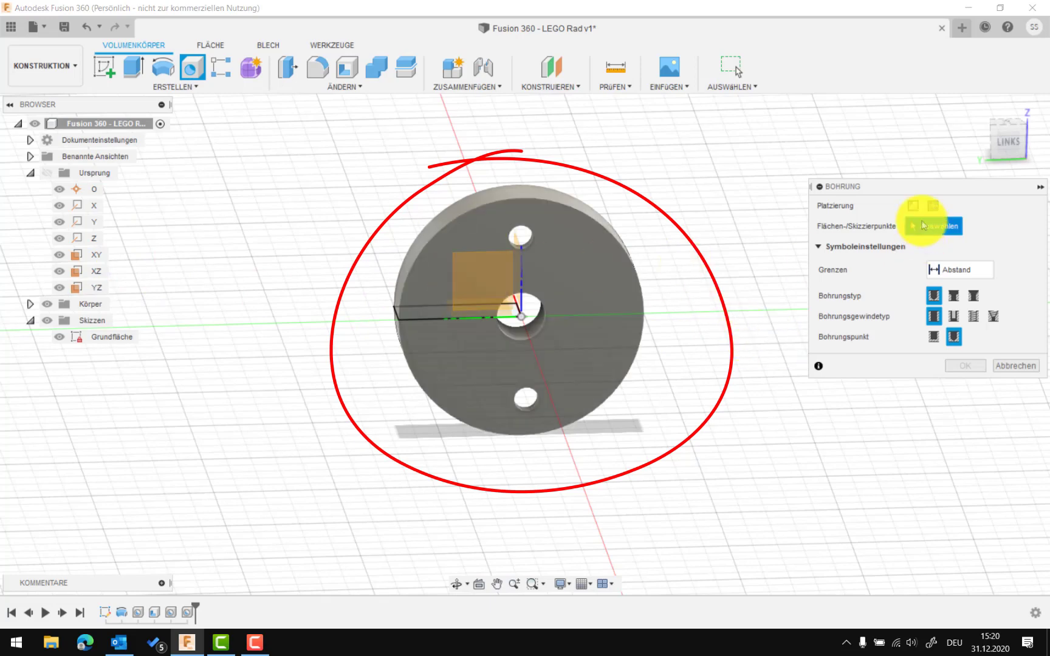
click(448, 280)
drag(448, 280, 444, 318)
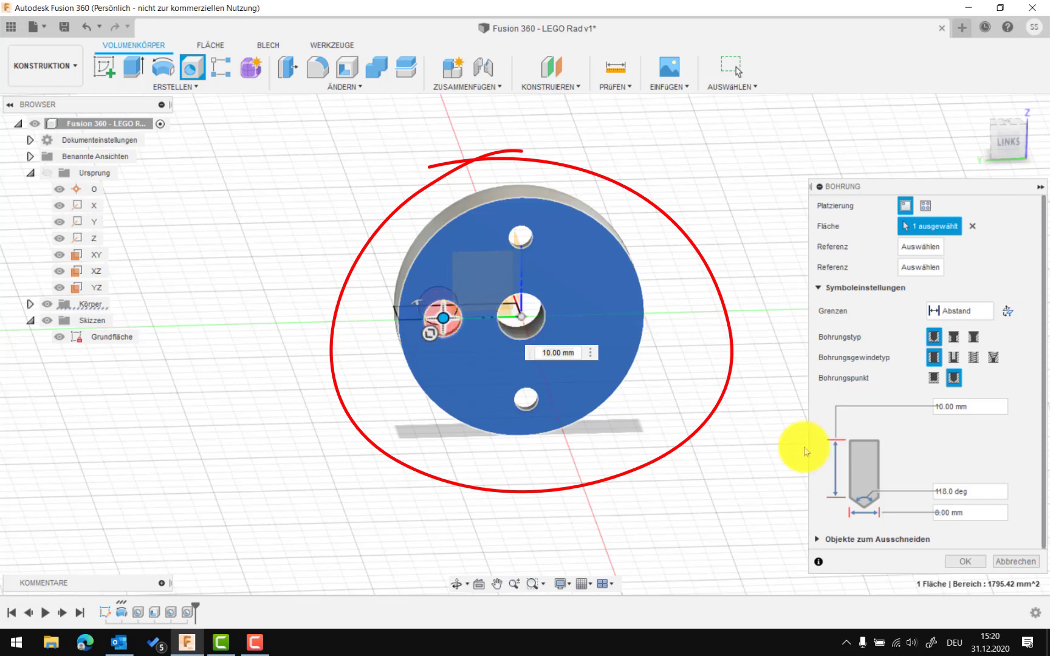
Set the hole depth to 2 mm, edit the diameter, and create the shallow hole.
click(549, 354)
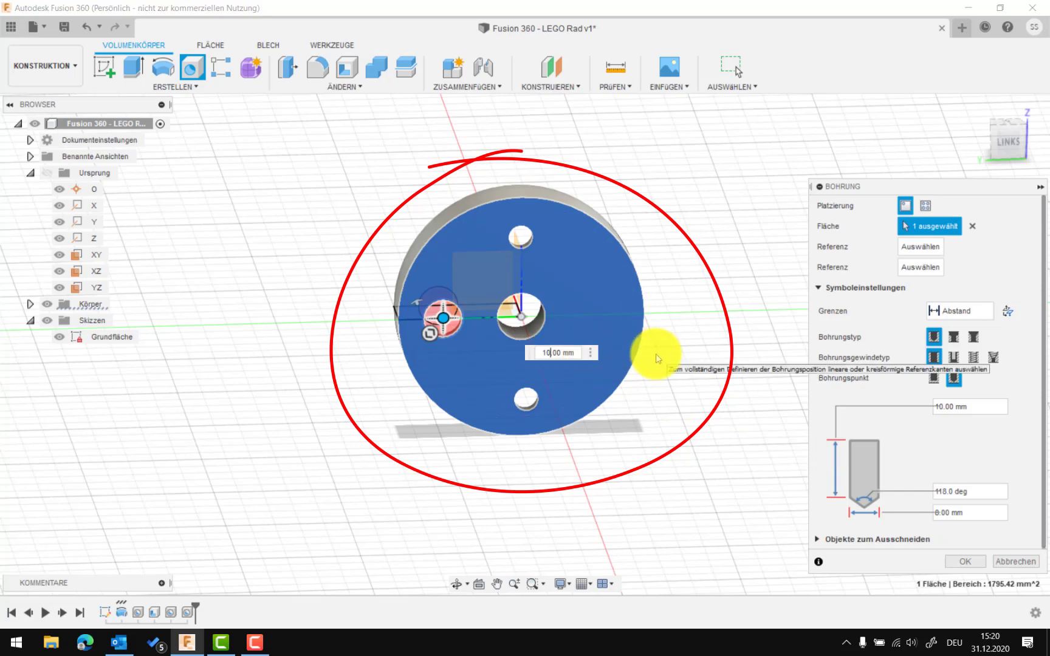
key(BackSpace)
key(BackSpace)
text(2)
key(Return)
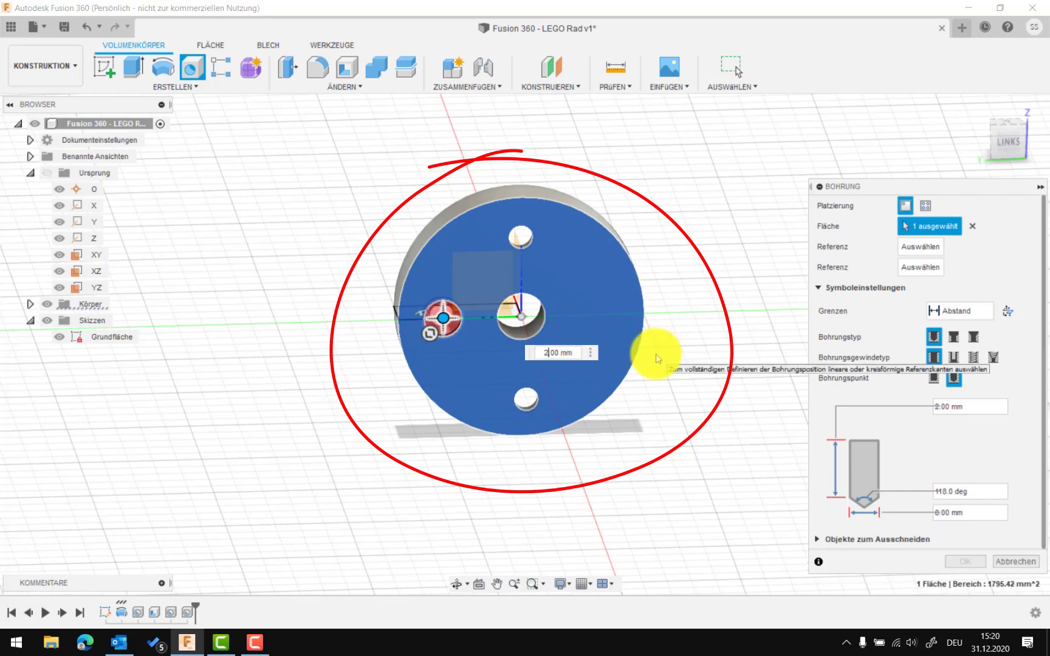
click(944, 514)
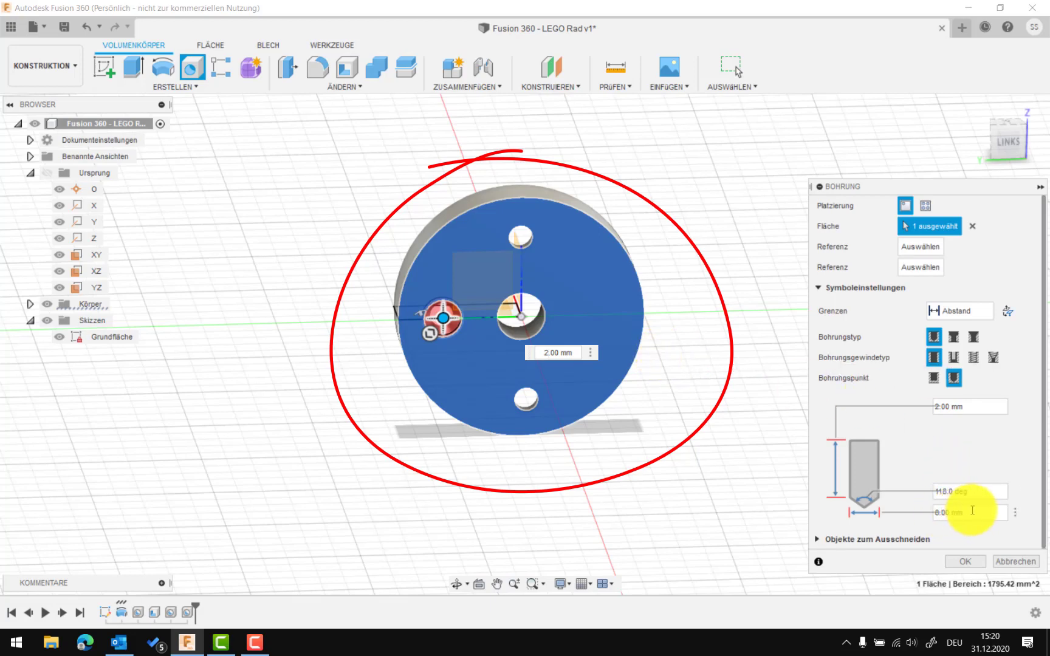
text(60-)
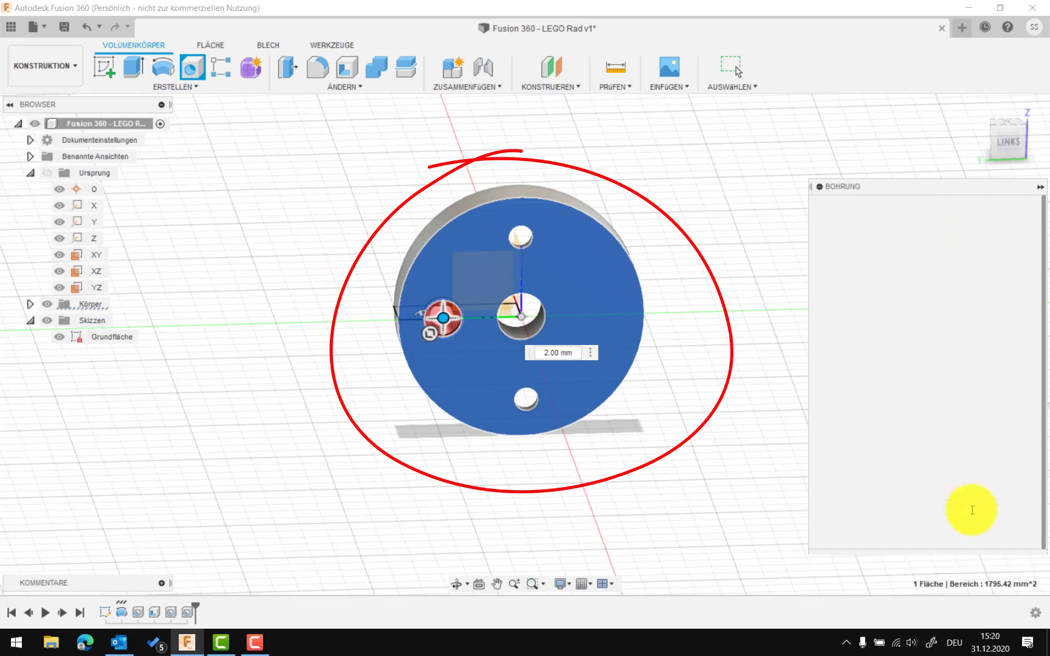
text(8)
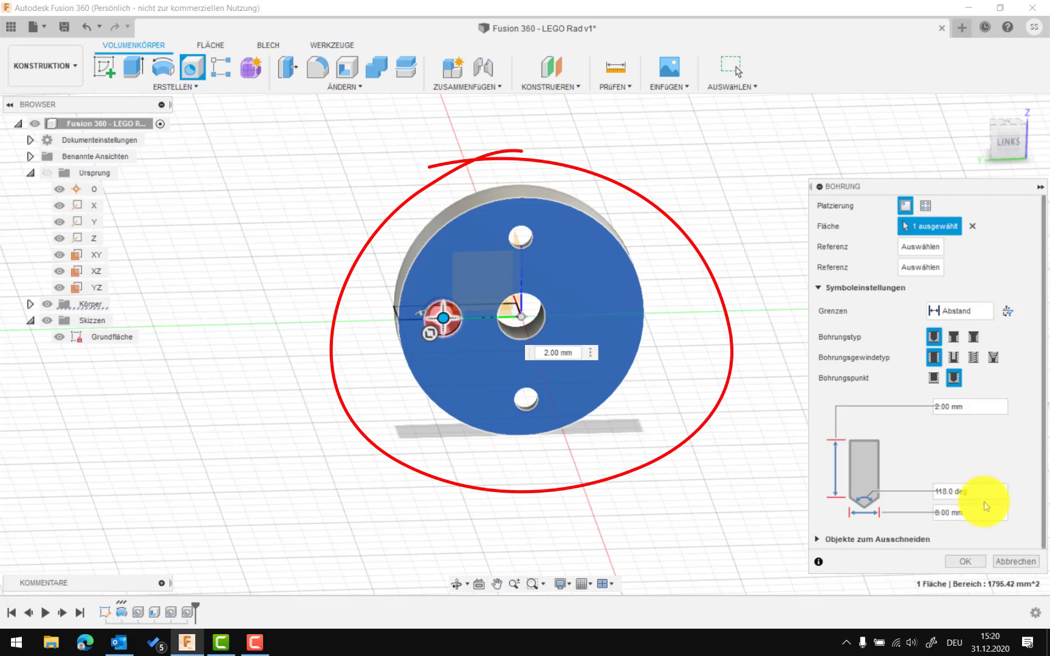
click(970, 561)
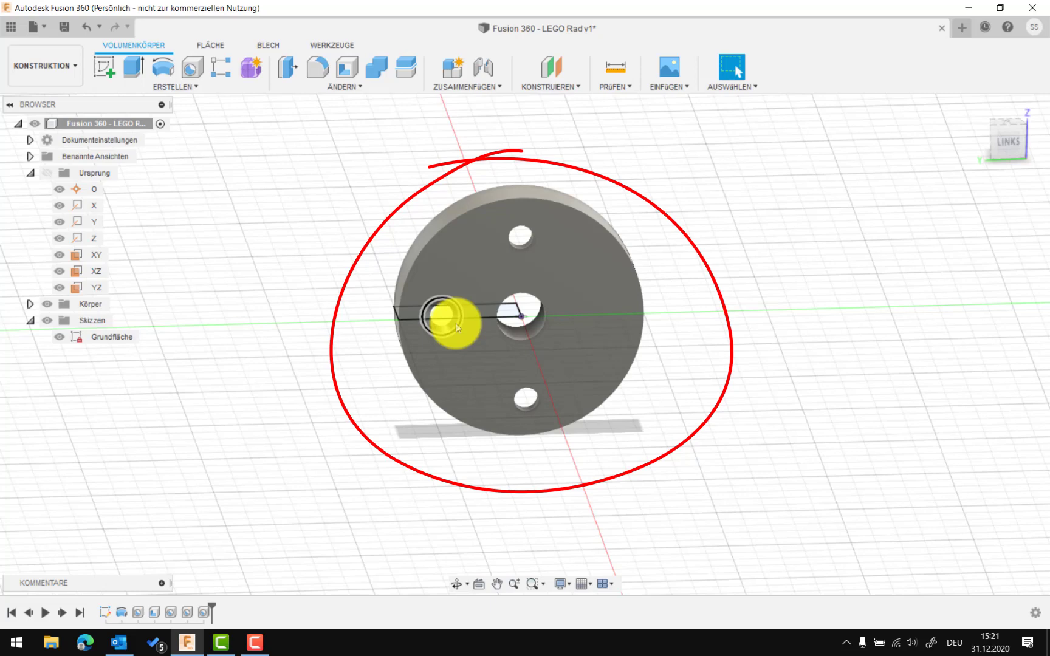
Delete Bohrung5 from the timeline and start another hole command.
right_click(207, 615)
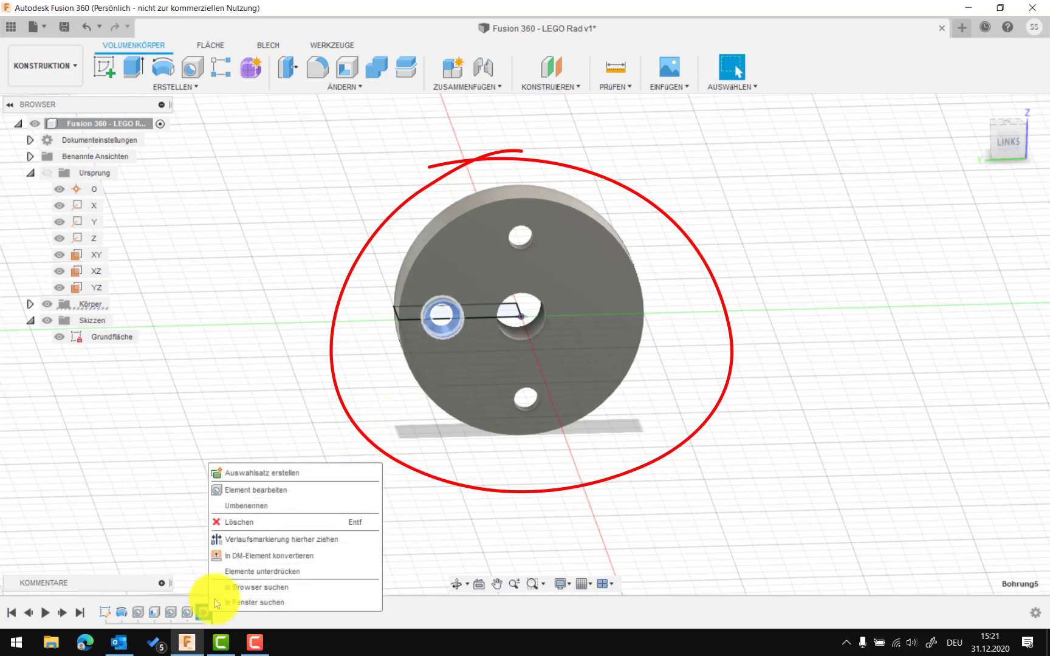
click(234, 526)
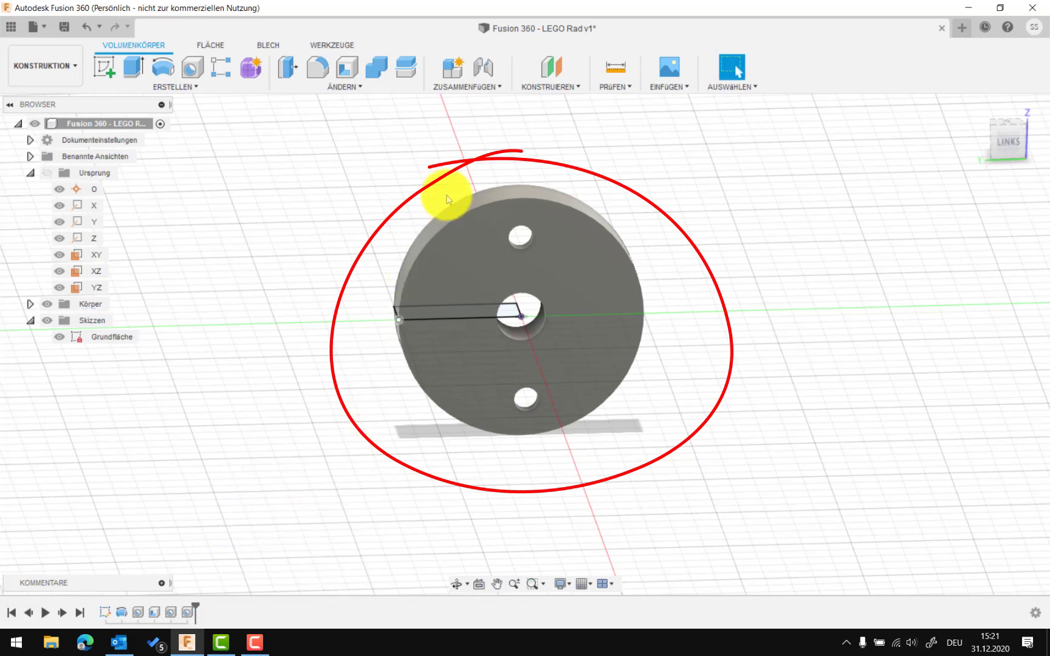
click(176, 87)
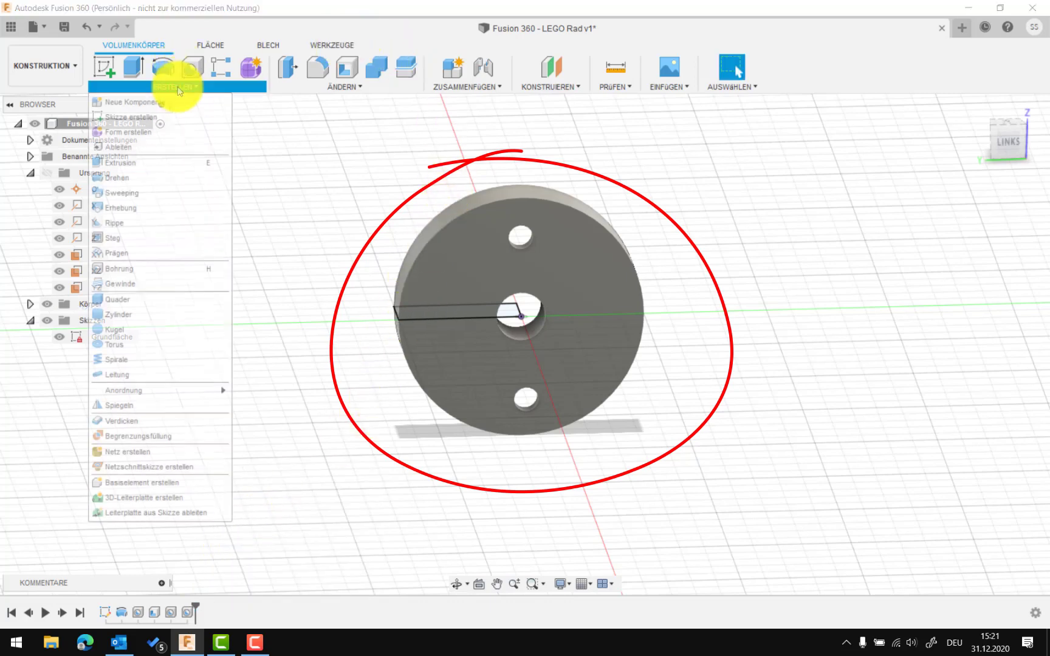
click(169, 268)
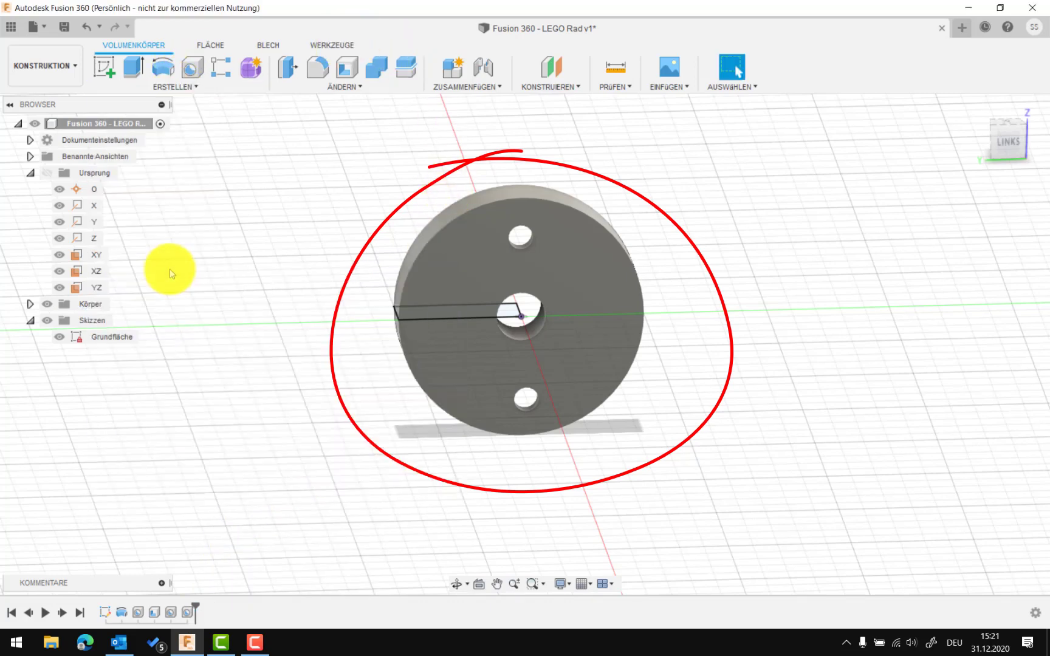
Place a single-point hole left of the centre hole, 1 mm deep, and create it.
click(912, 205)
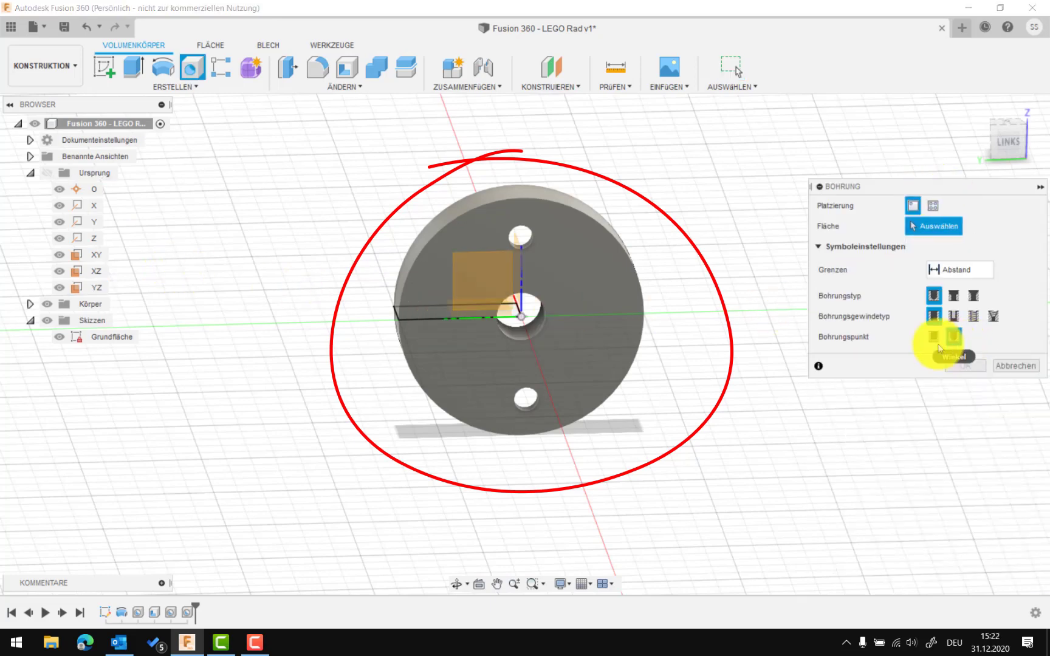
click(452, 296)
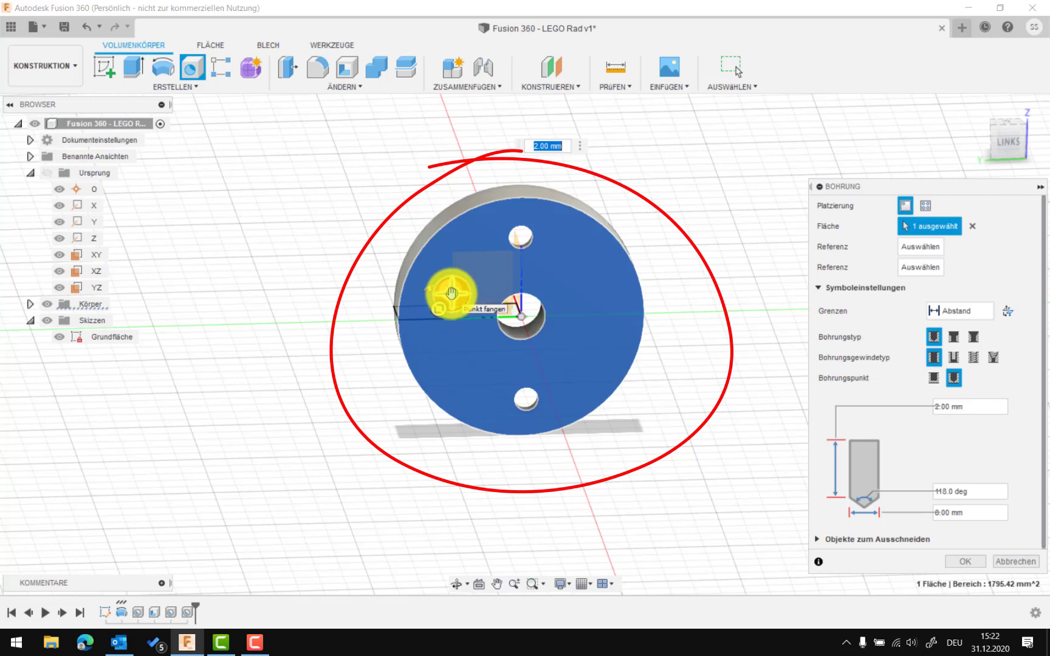
drag(452, 296, 443, 319)
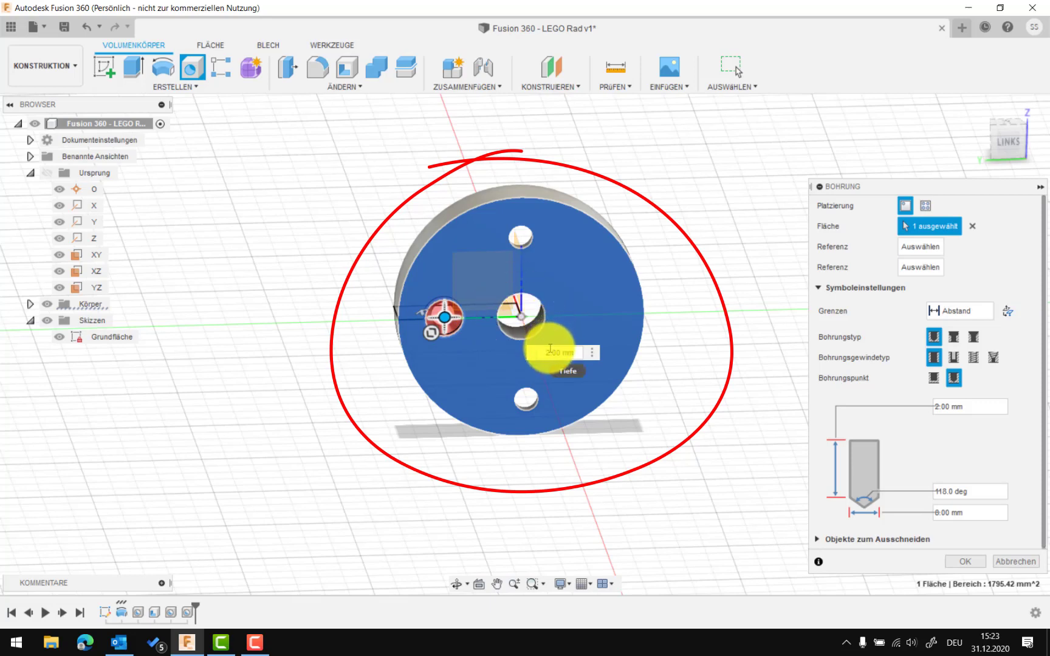
click(550, 351)
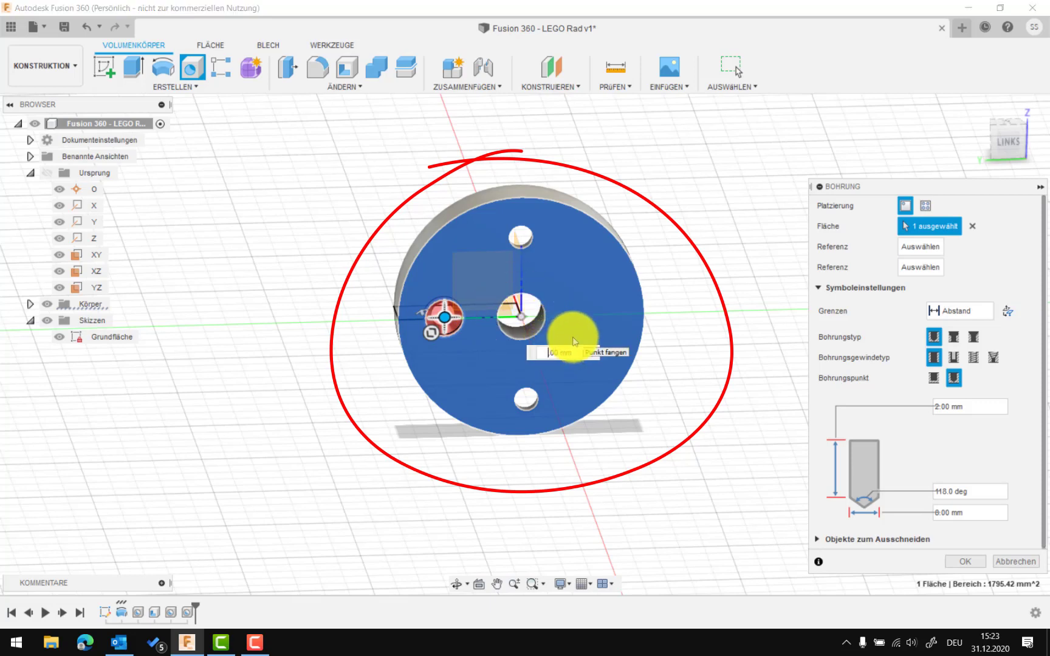
text(1)
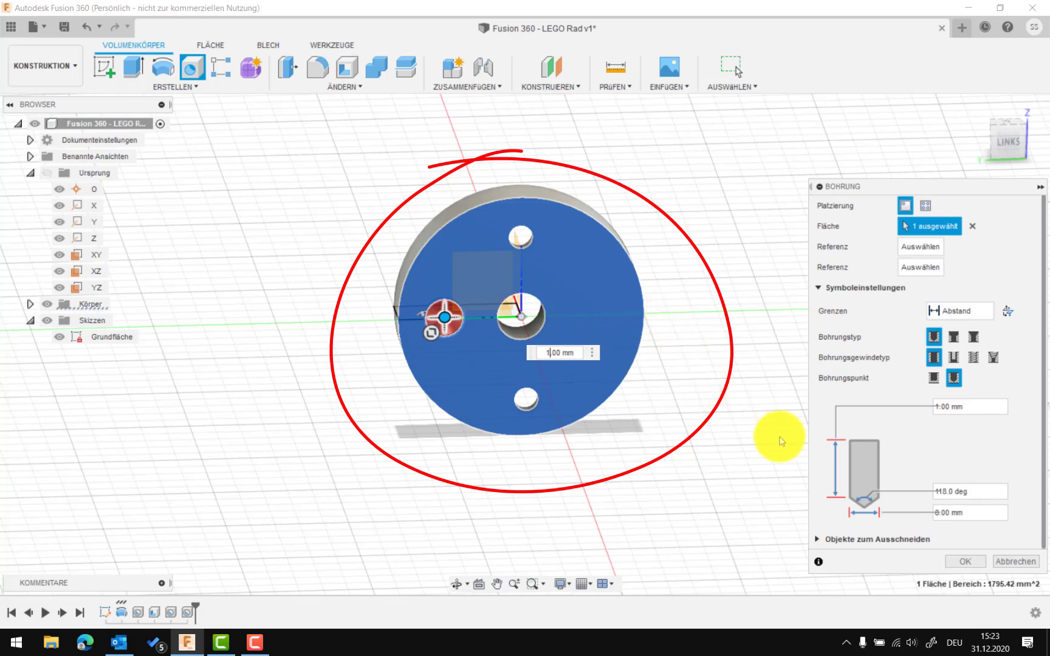
click(962, 562)
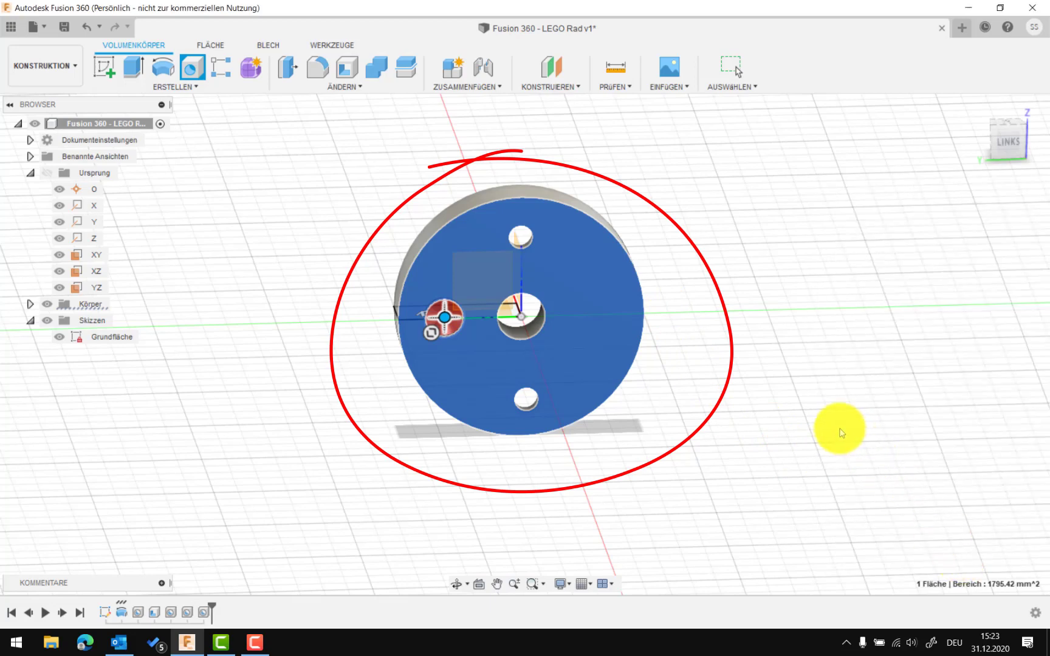
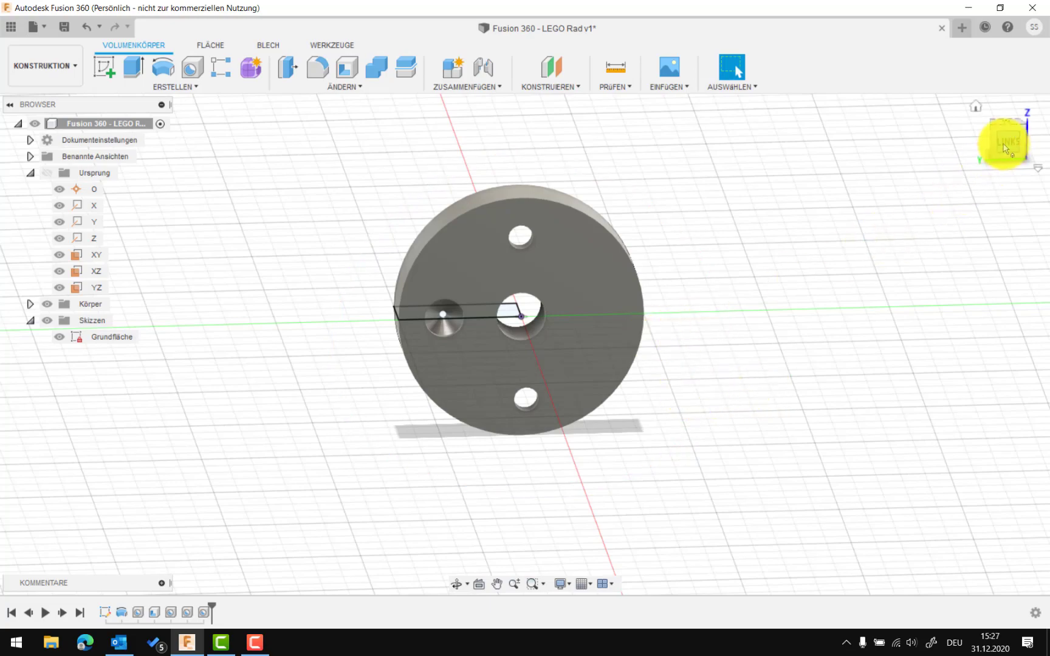
Orbit to the wheel's hub side and select the ring face around the centre hole.
mouse_move(1002, 149)
mouse_down()
mouse_move(752, 147)
mouse_move(651, 131)
mouse_move(657, 141)
mouse_up()
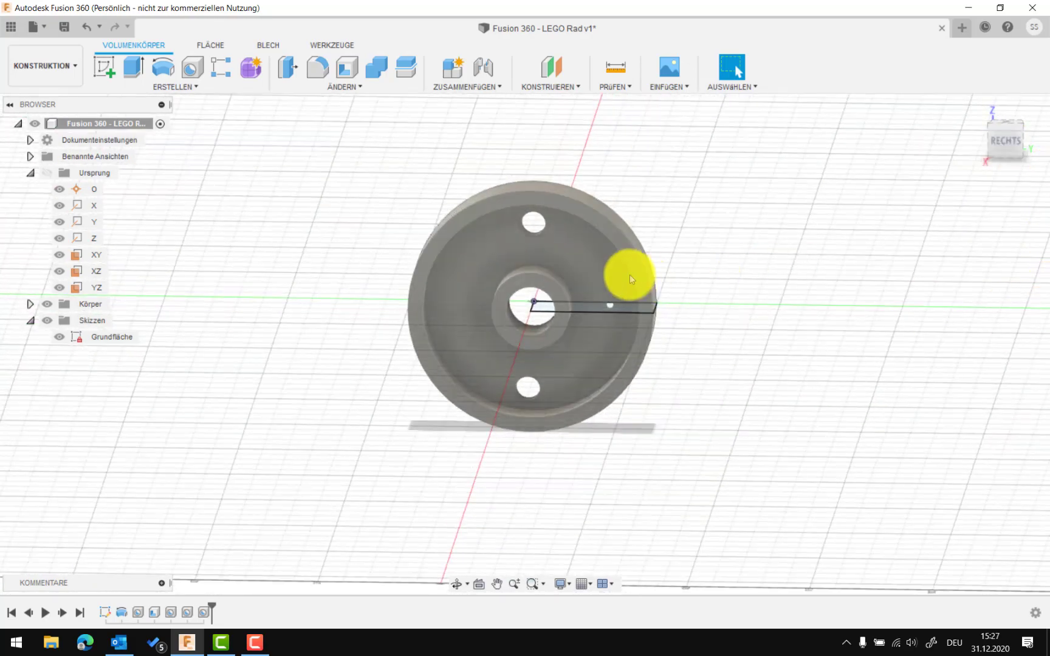
click(560, 293)
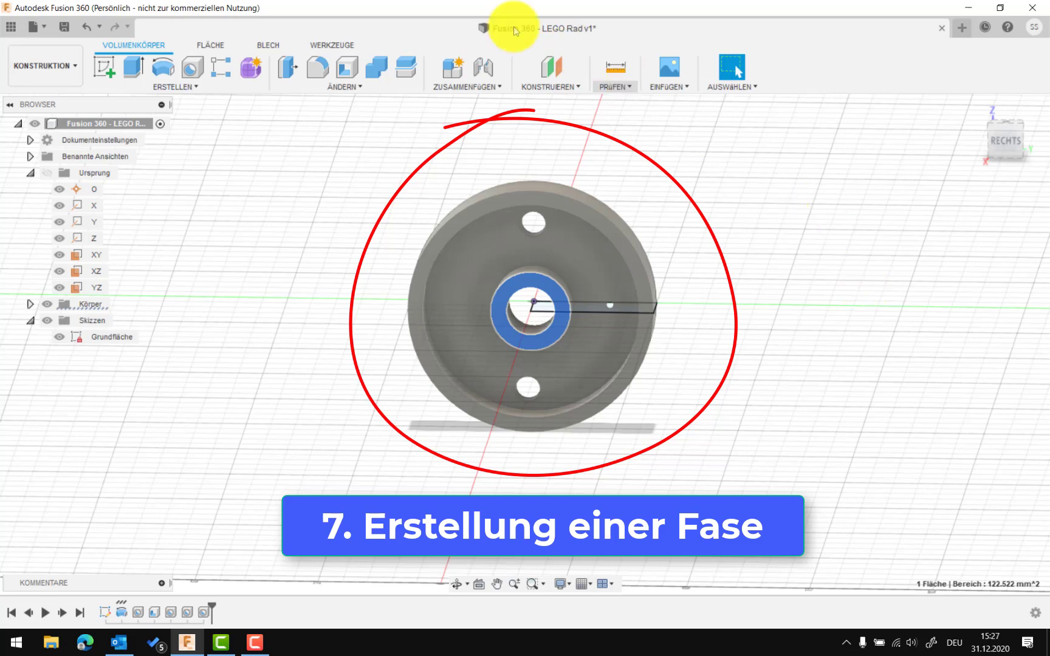
Chamfer the hub ring with a 0.750 mm equal-distance Fase.
click(347, 86)
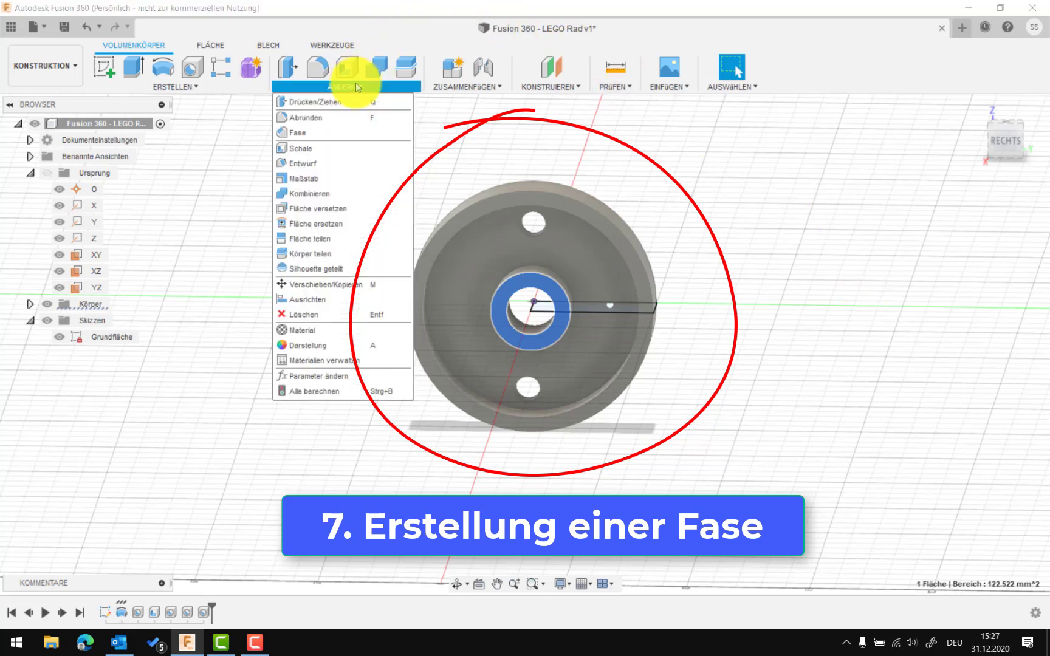
click(300, 132)
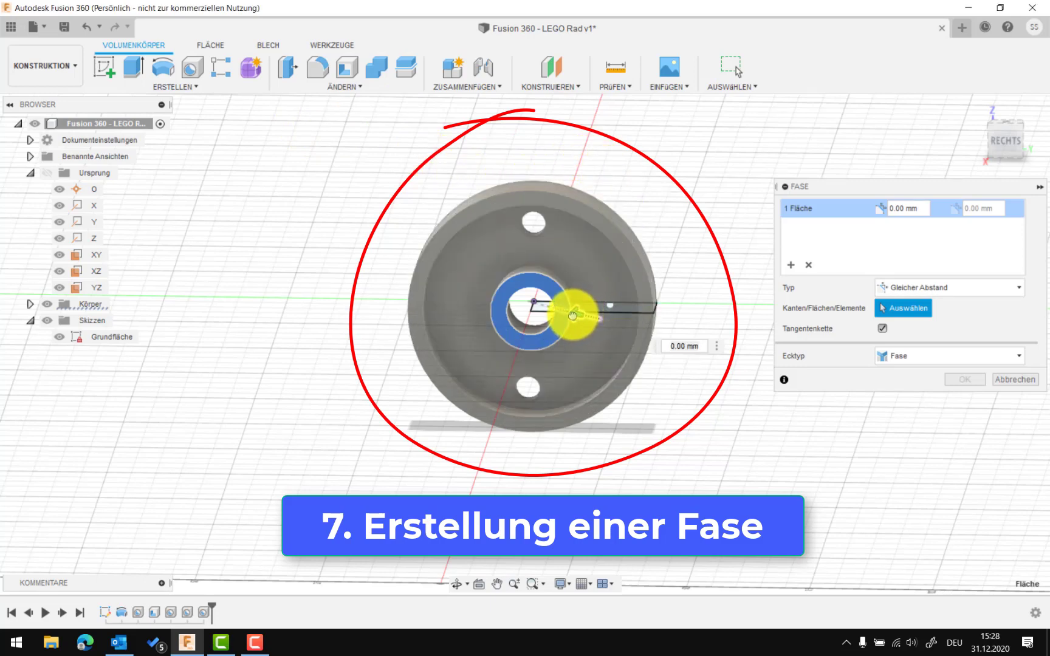
click(577, 316)
mouse_move(577, 317)
mouse_down()
mouse_move(618, 321)
mouse_move(609, 312)
mouse_up()
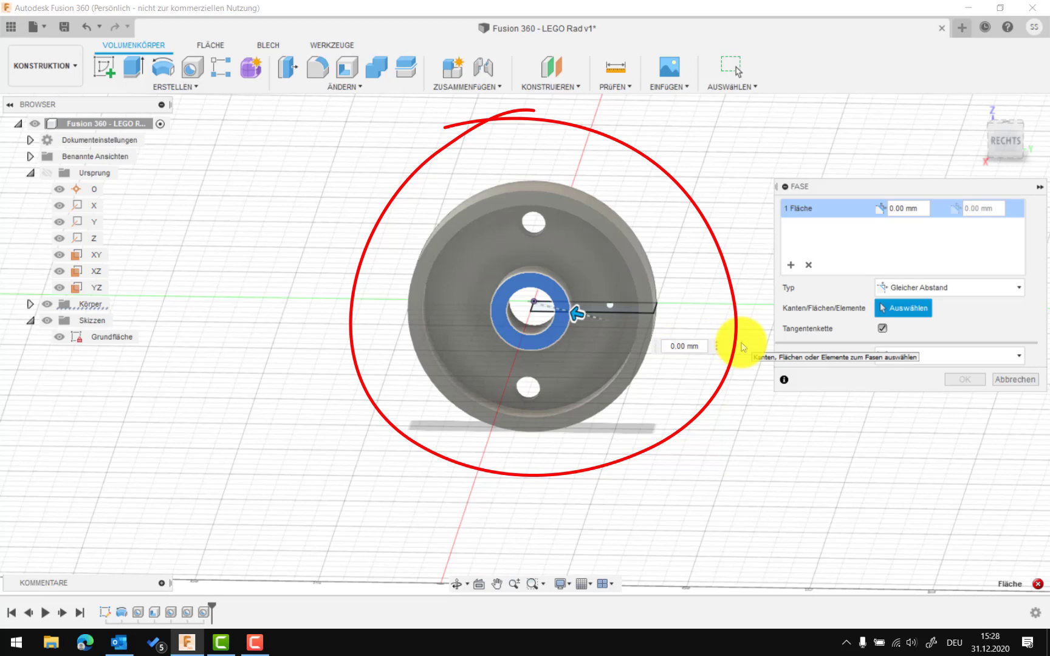
key(Right)
key(Right)
key(Delete)
text(5)
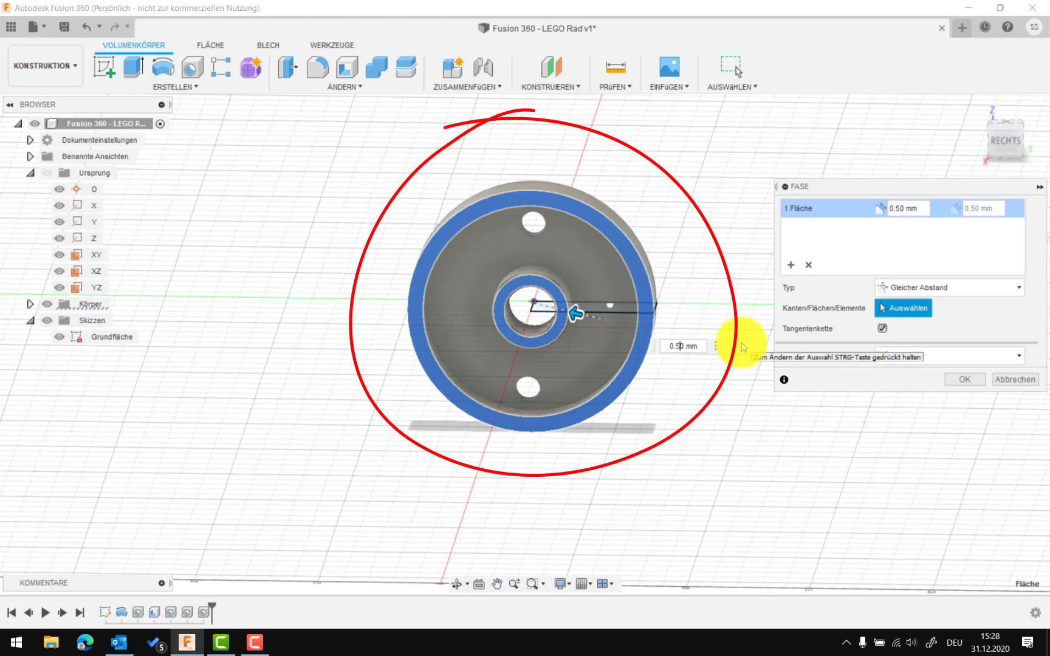
key(BackSpace)
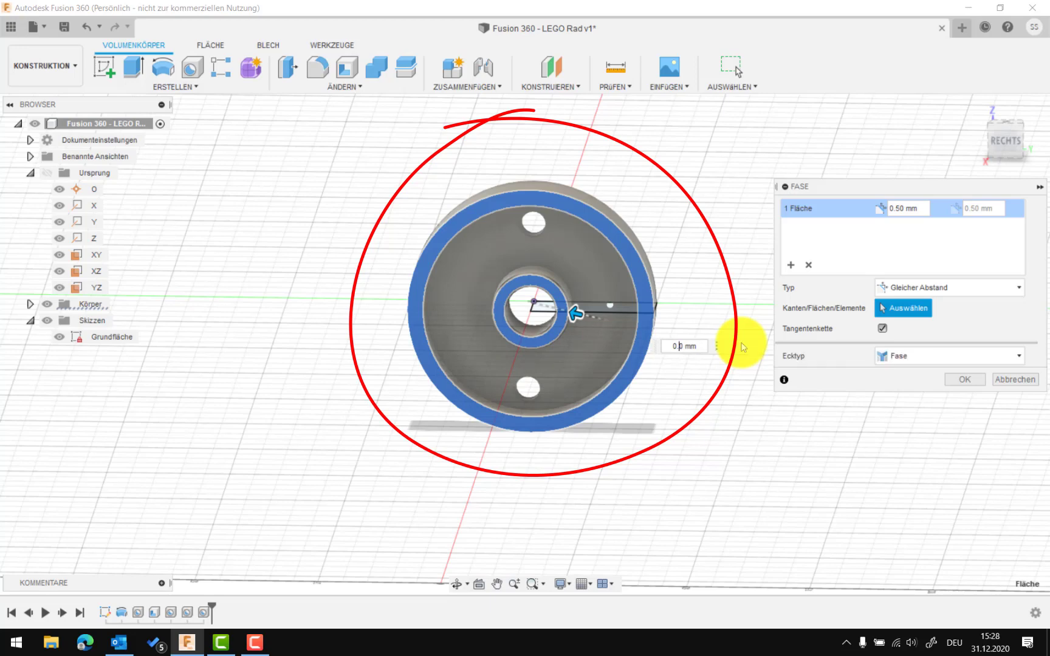
text(75)
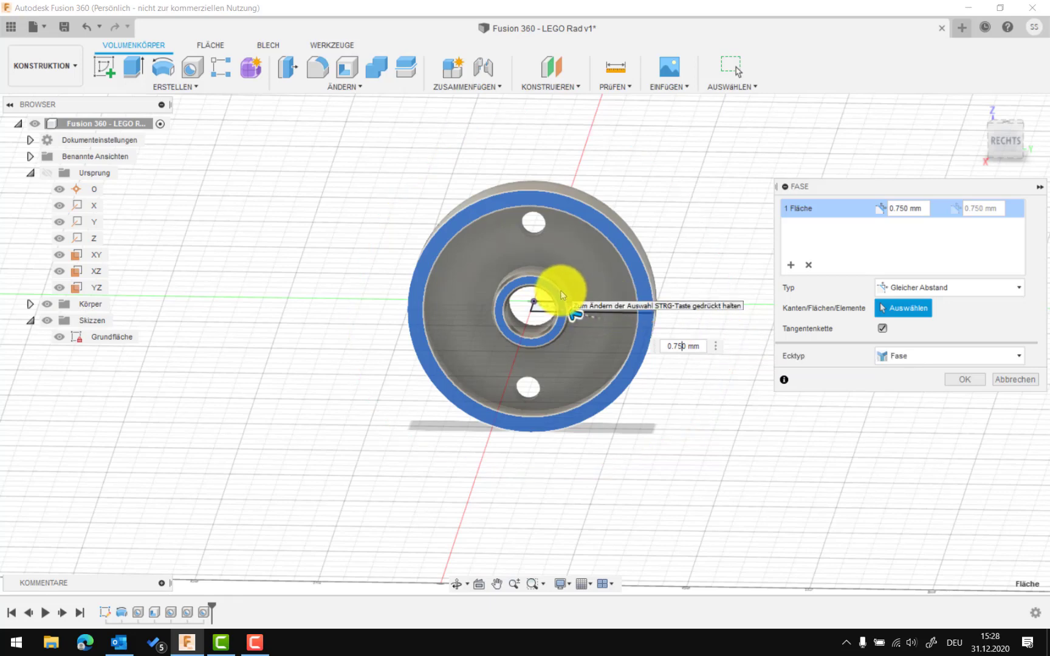
click(965, 378)
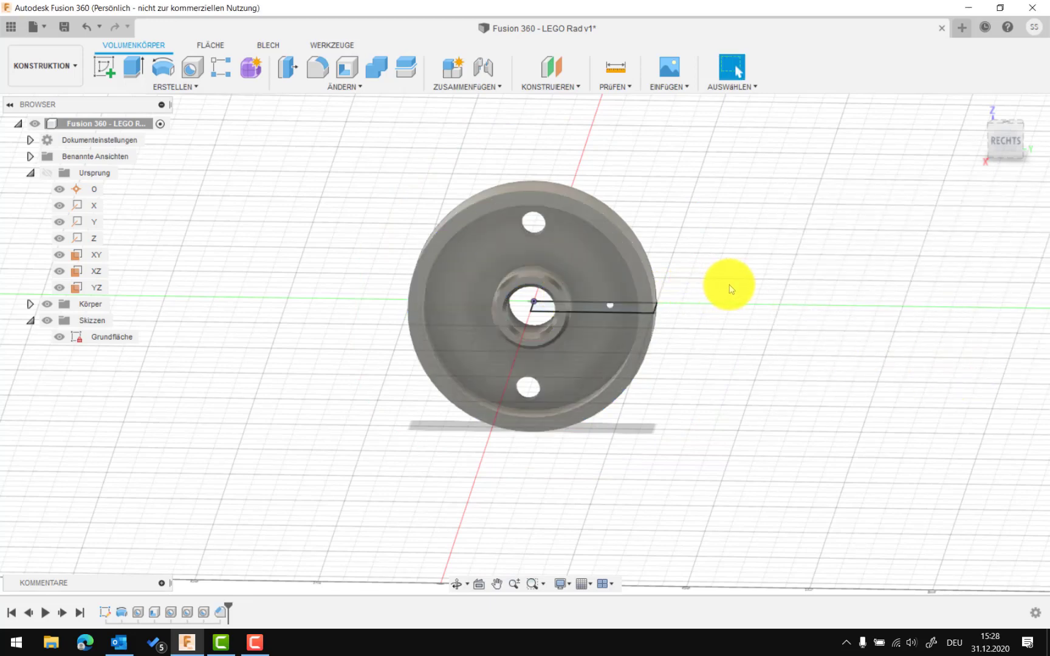
scroll(731, 301, up, 2)
scroll(731, 301, up, 2)
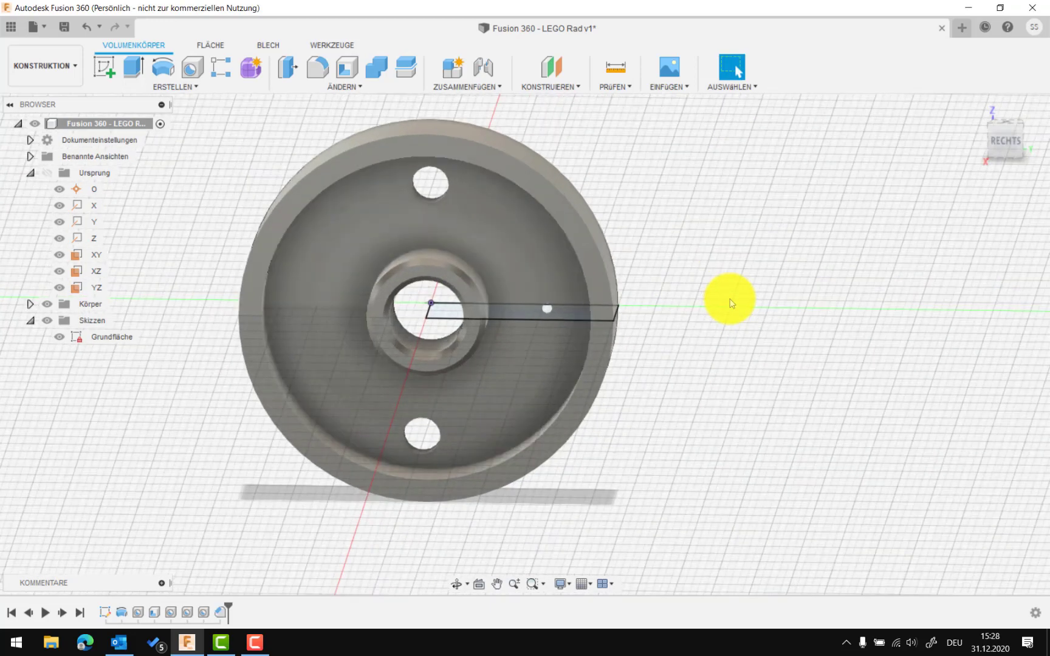
scroll(731, 303, up, 2)
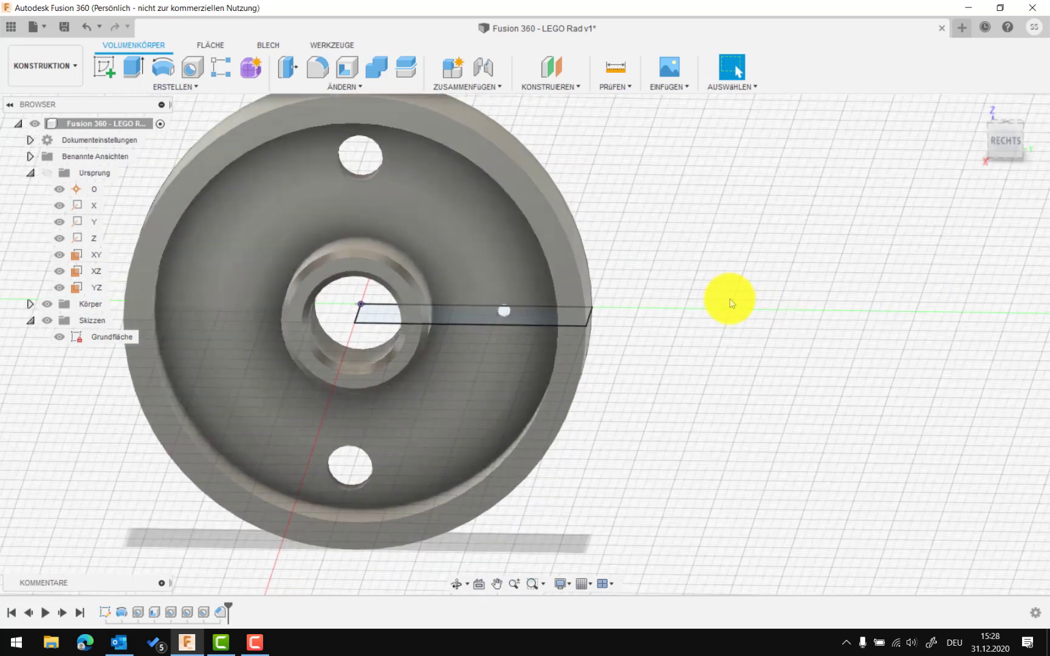
click(364, 252)
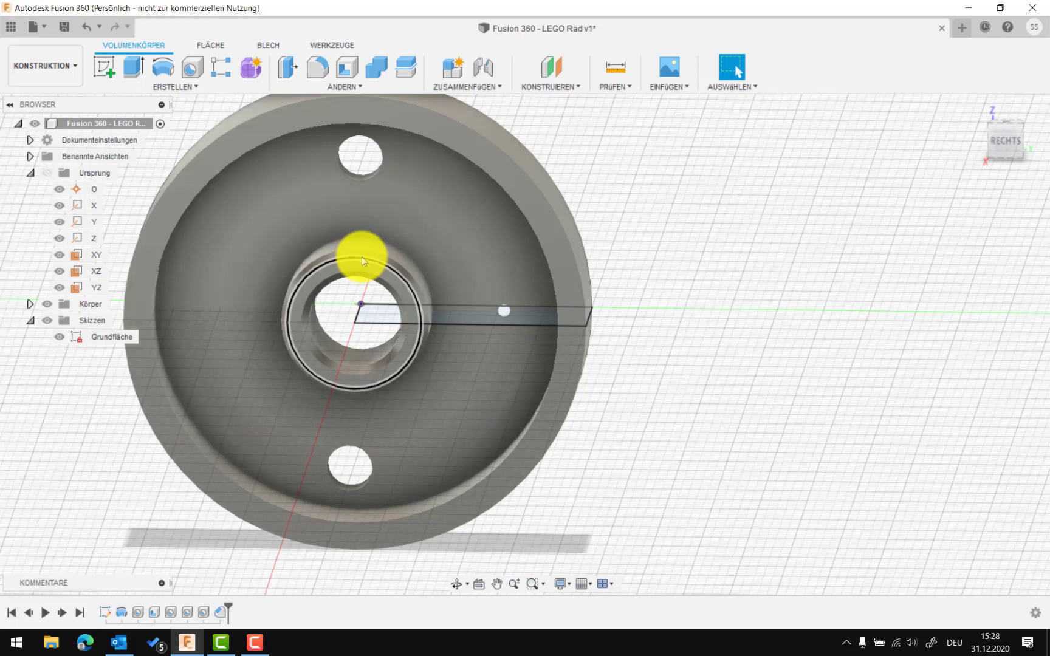
scroll(678, 298, down, 2)
scroll(682, 300, down, 2)
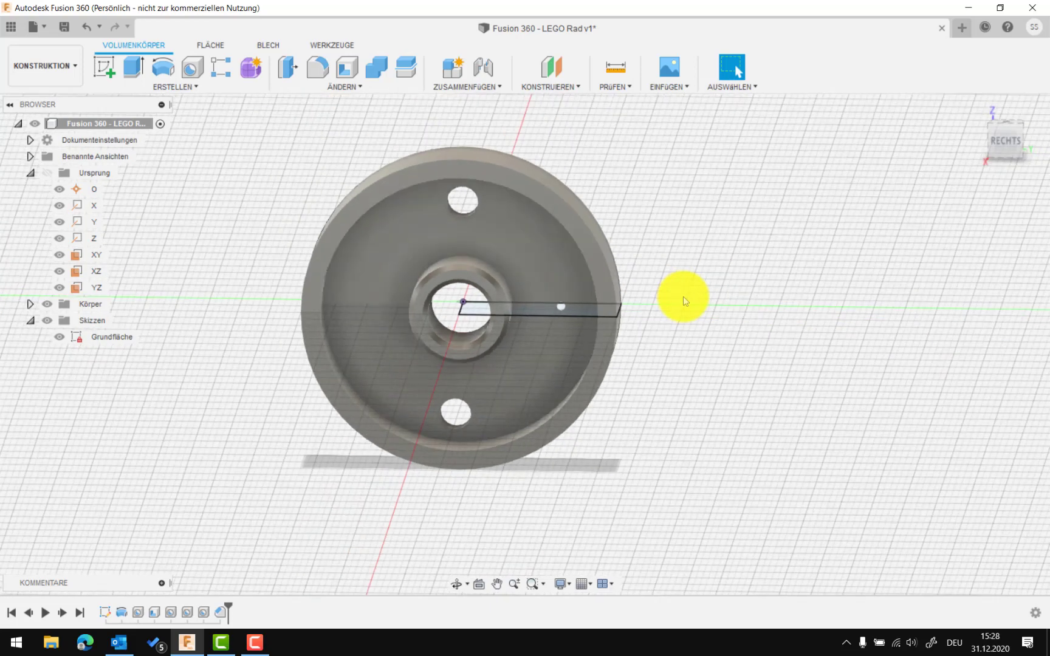
scroll(683, 300, down, 2)
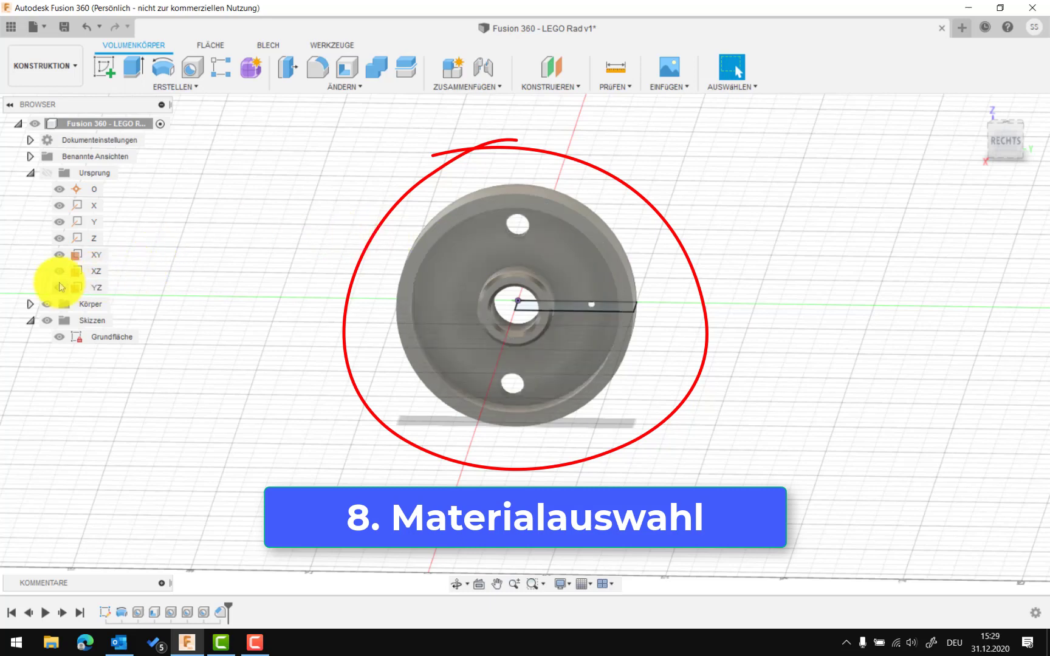
Rename the Körper2 body in the Browser's Körper folder to 'Rad'.
click(30, 303)
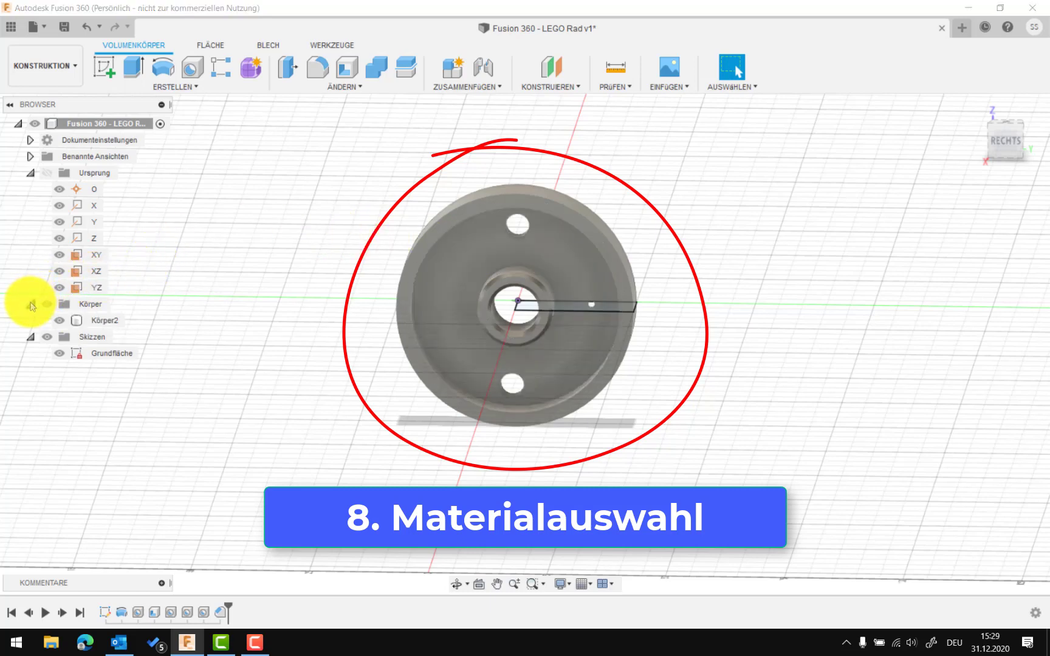
click(101, 321)
double_click(102, 321)
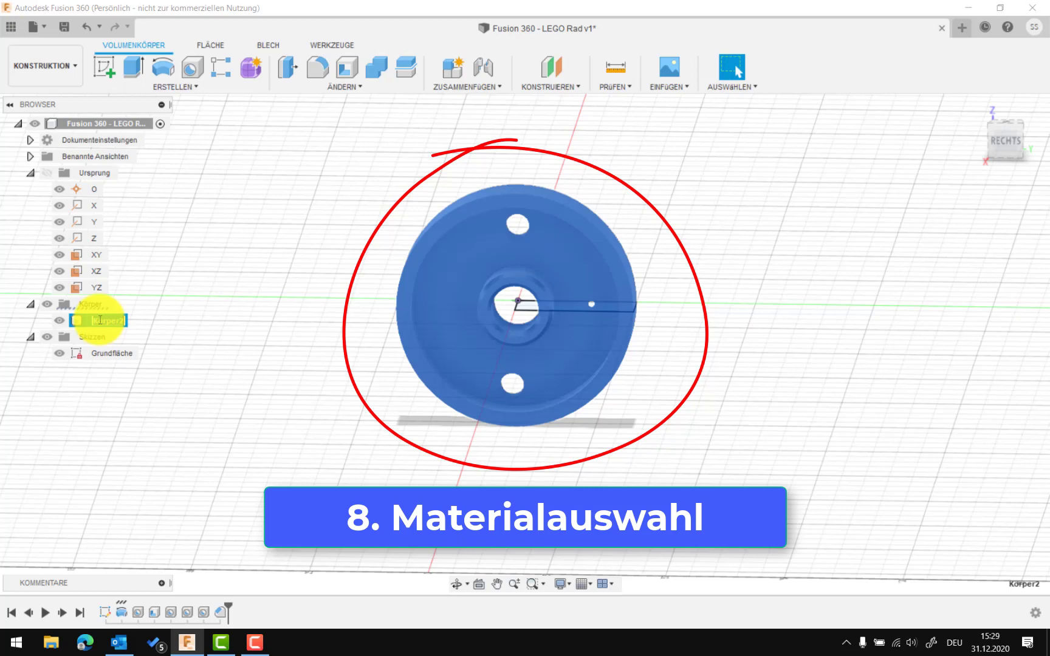
text(Rad)
click(191, 307)
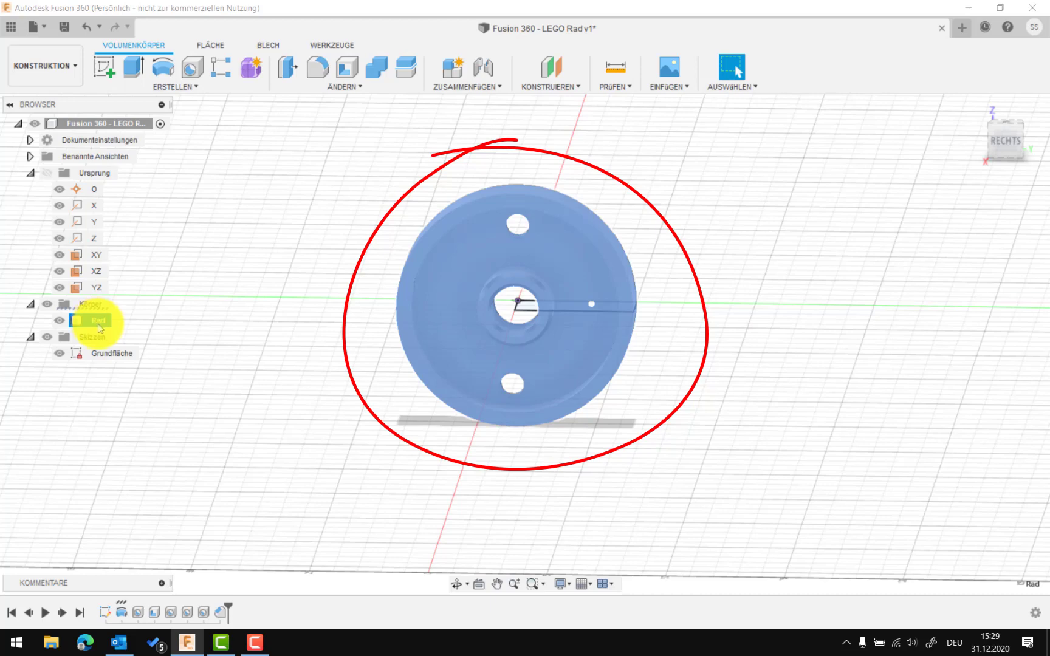
click(96, 322)
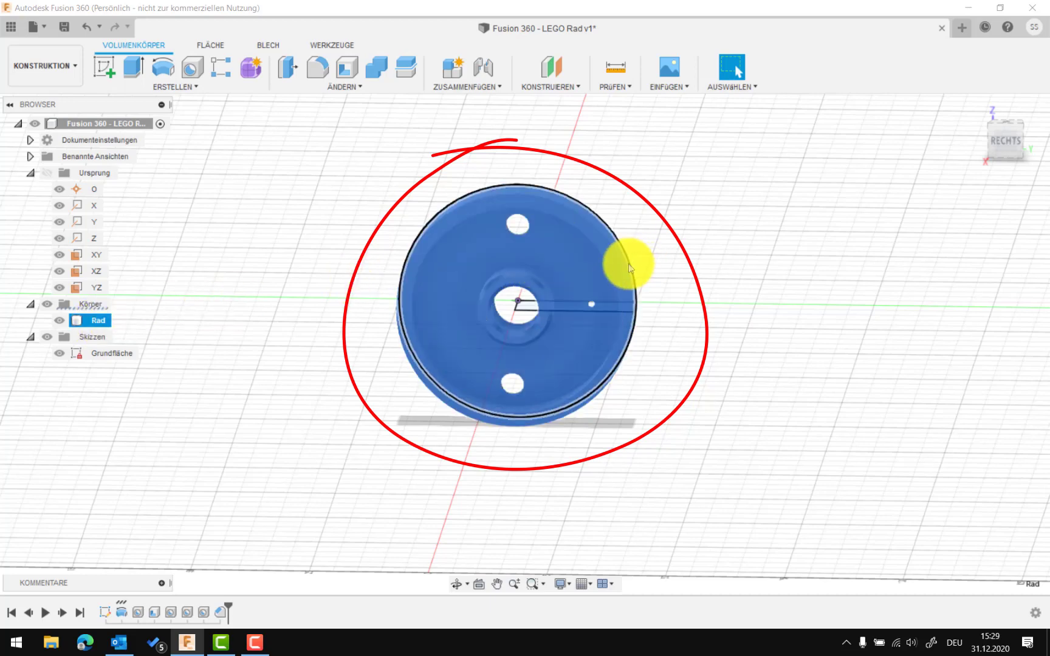
right_click(100, 321)
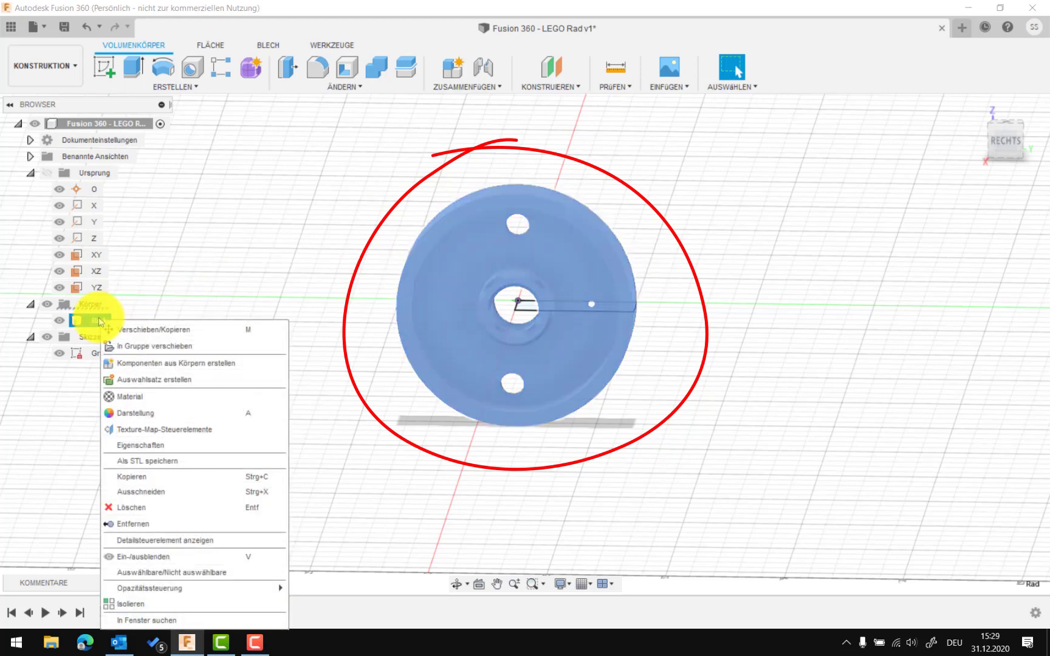
Apply the Kunststoff material 'Laminat, Rot, matt' to the wheel body.
click(120, 400)
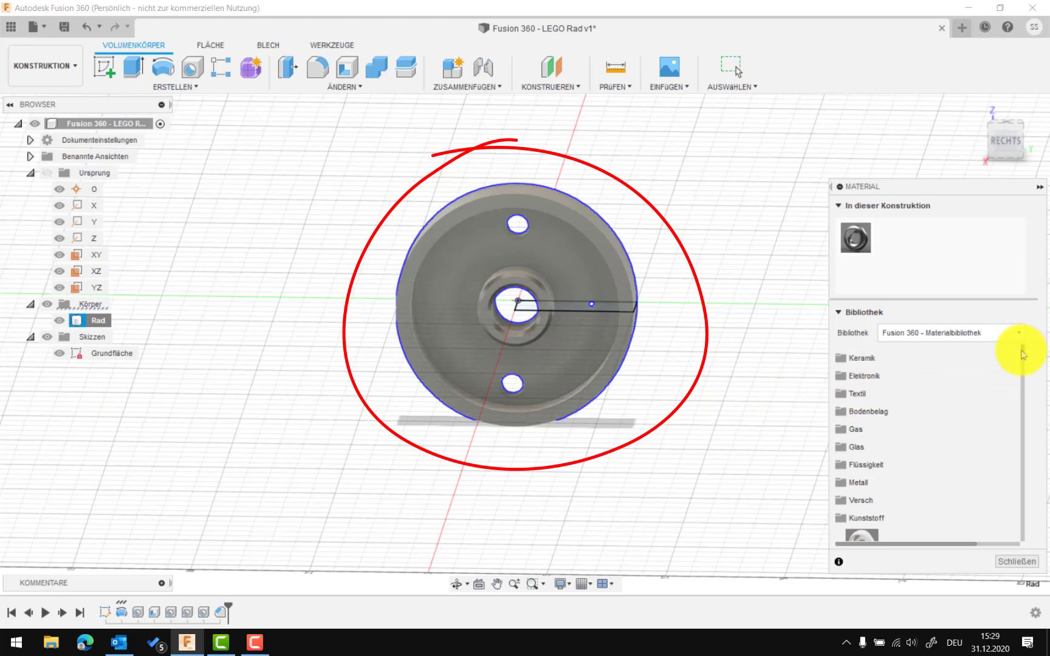
scroll(1022, 354, down, 2)
scroll(1022, 359, down, 2)
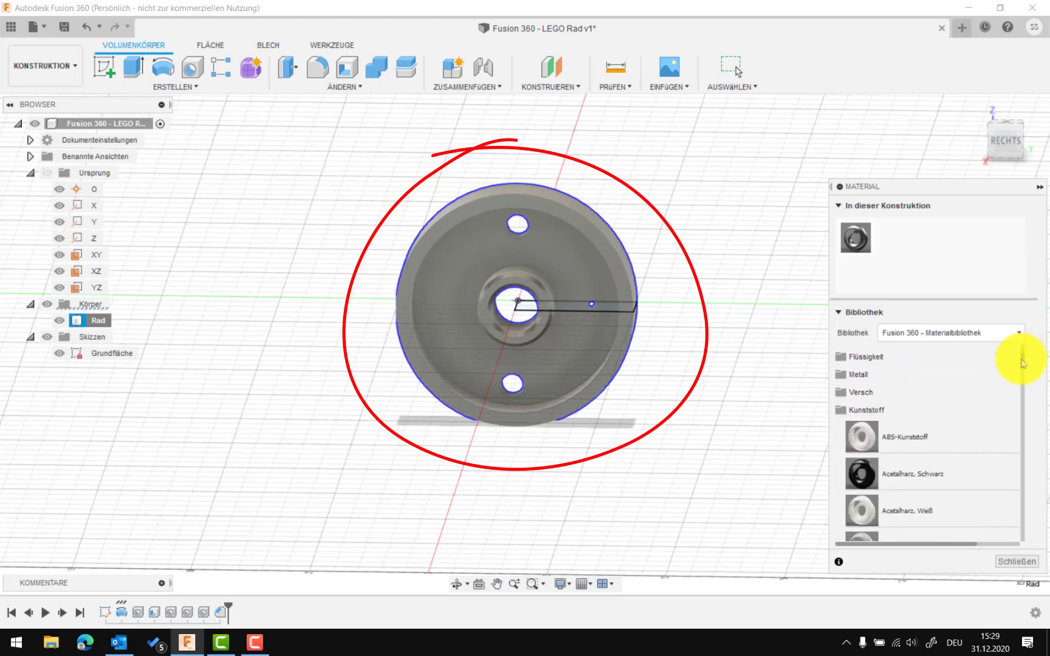
scroll(1021, 364, down, 3)
scroll(1022, 365, up, 2)
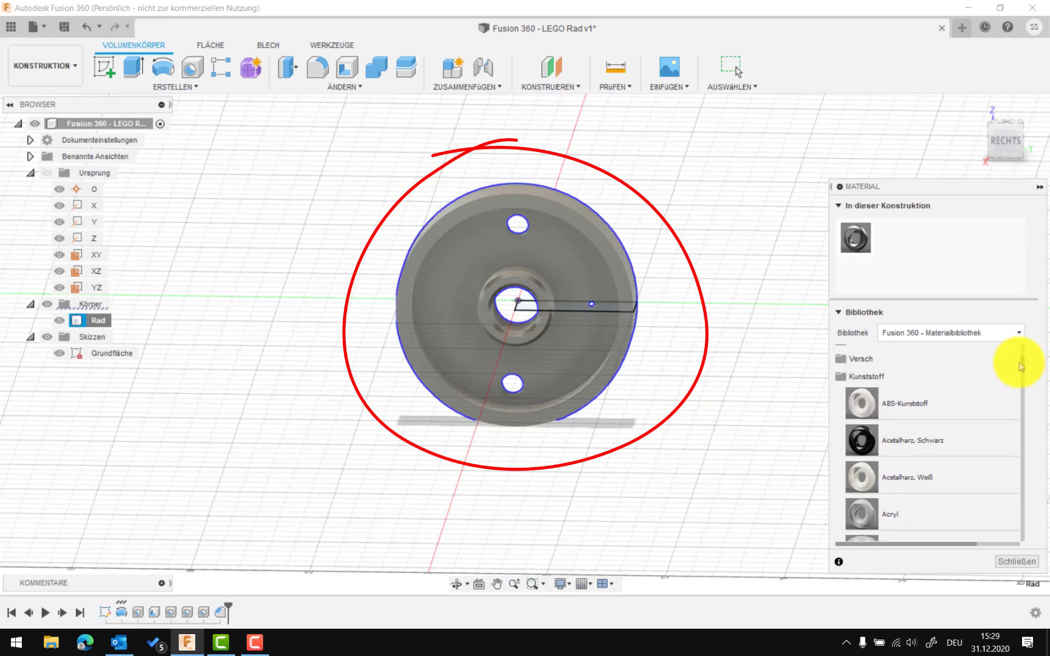
click(873, 376)
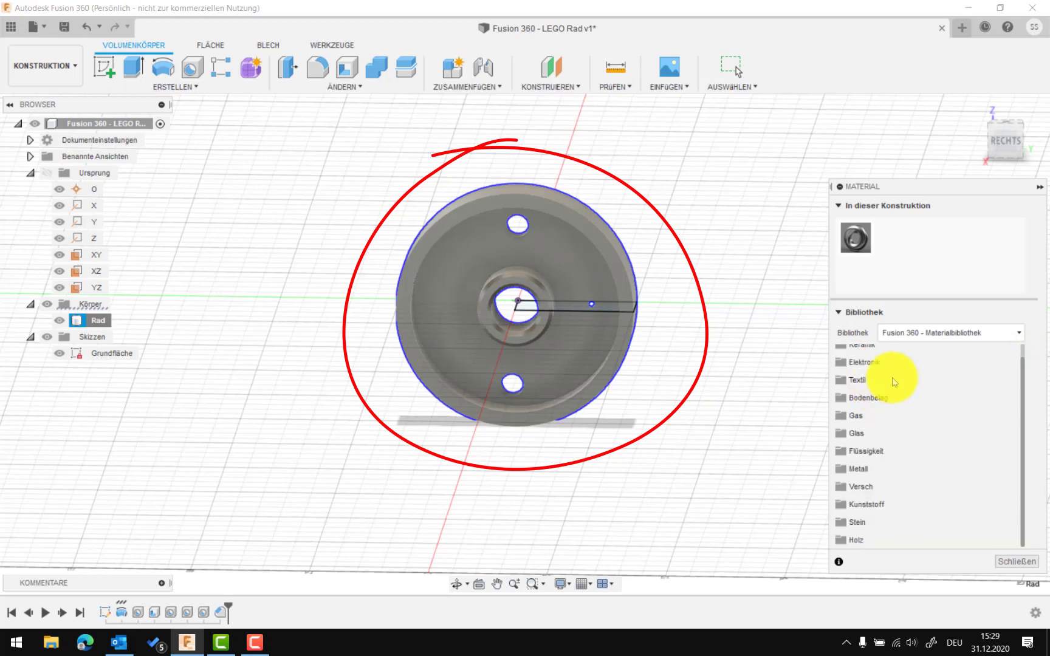
scroll(906, 401, up, 1)
scroll(885, 390, down, 1)
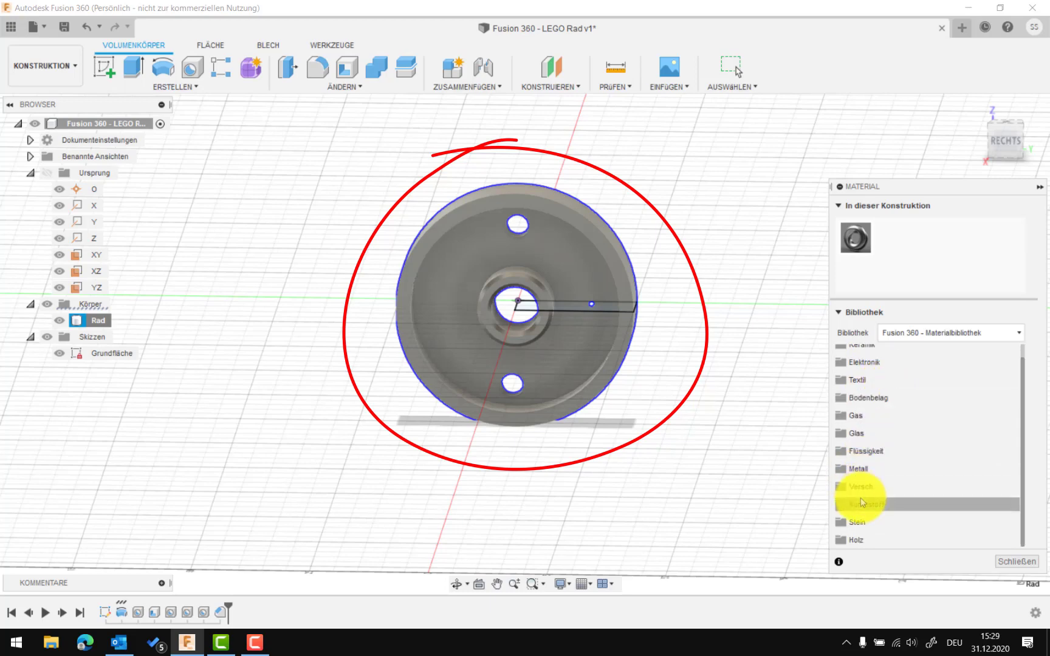
click(885, 505)
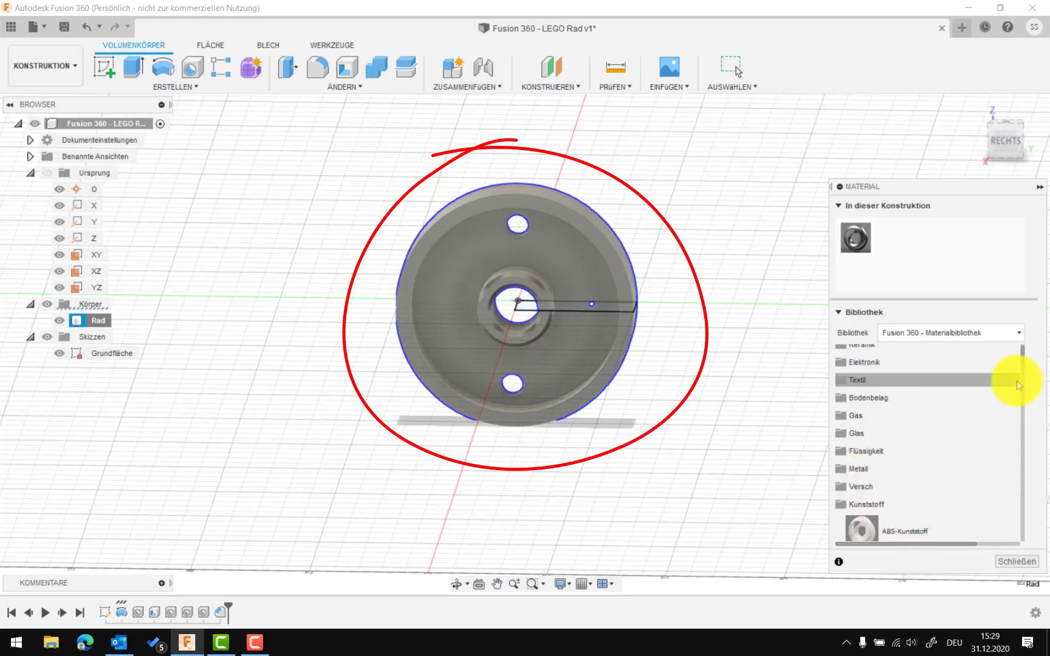
drag(1022, 358, 1020, 430)
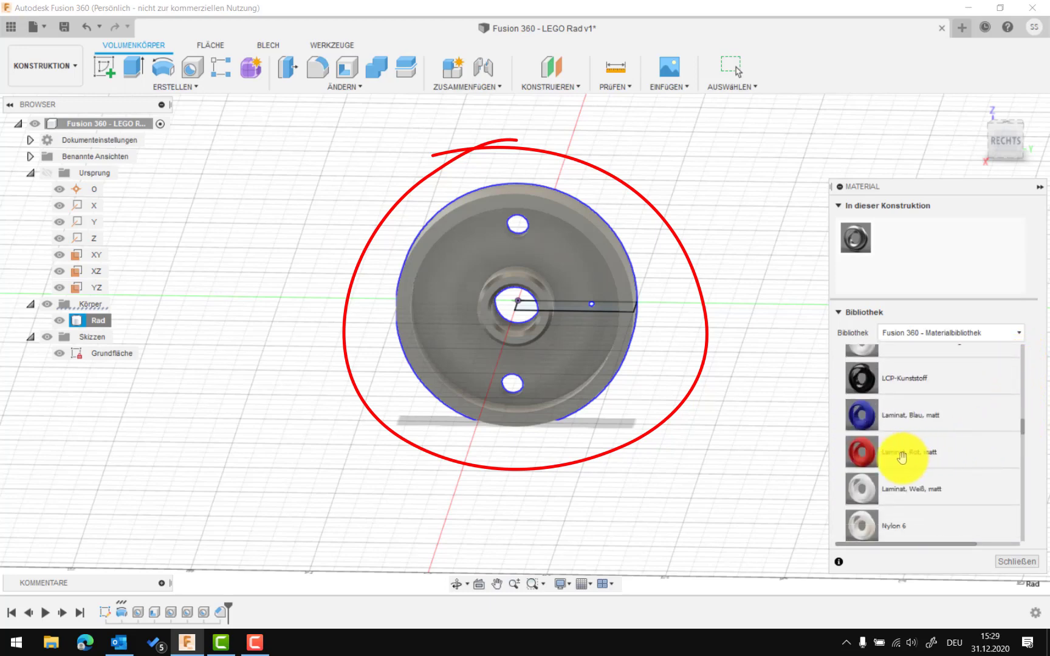
mouse_move(901, 457)
mouse_down()
mouse_move(862, 460)
mouse_move(587, 318)
mouse_up()
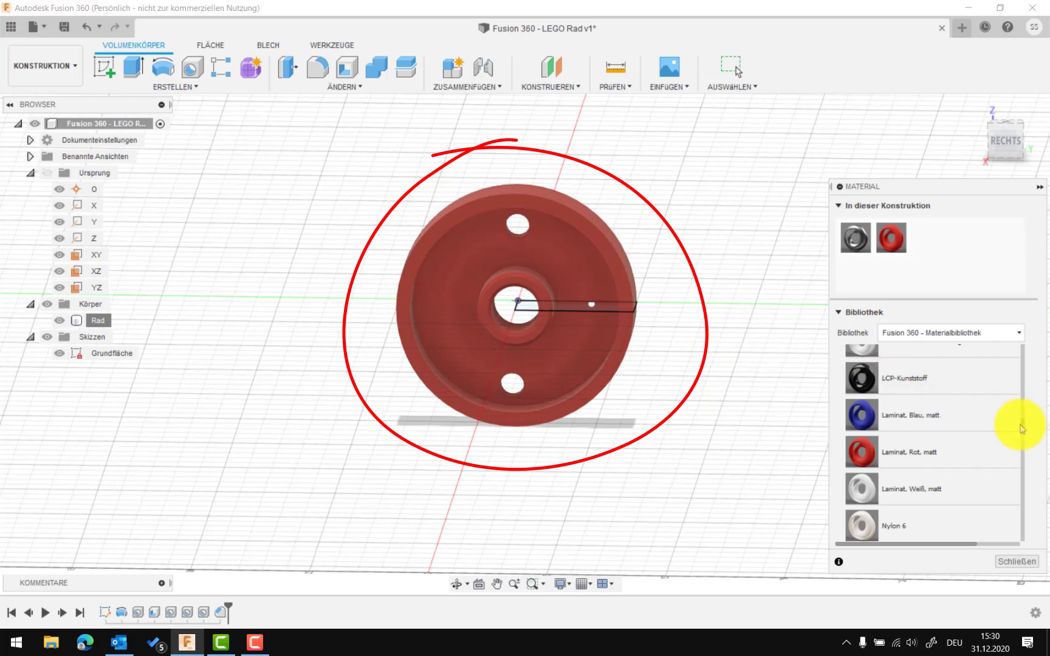
Collapse the Bibliothek section and close the material panel.
scroll(1020, 428, down, 3)
scroll(1020, 437, down, 3)
scroll(1020, 465, down, 3)
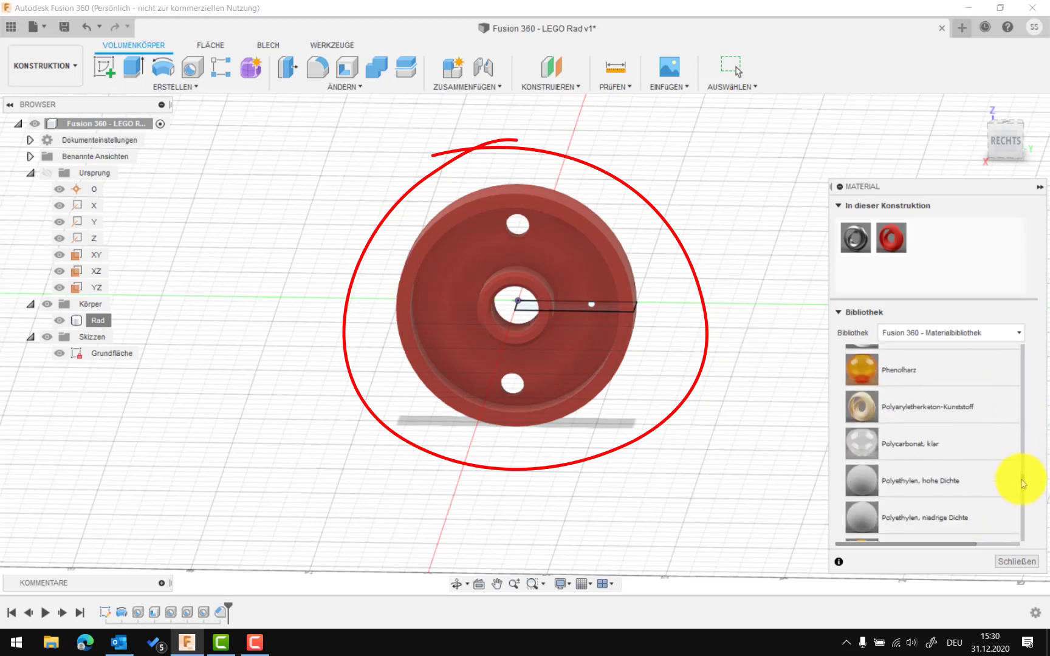
scroll(1021, 496, down, 3)
mouse_move(1026, 511)
mouse_down()
mouse_move(1033, 502)
mouse_move(1024, 535)
mouse_move(1011, 363)
mouse_up()
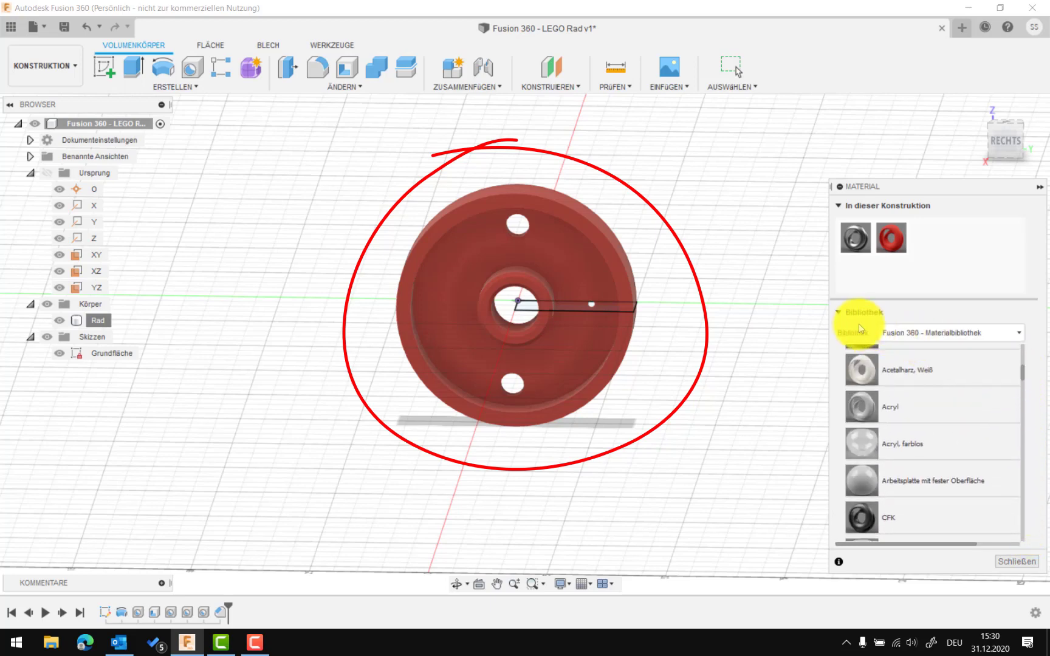
click(841, 315)
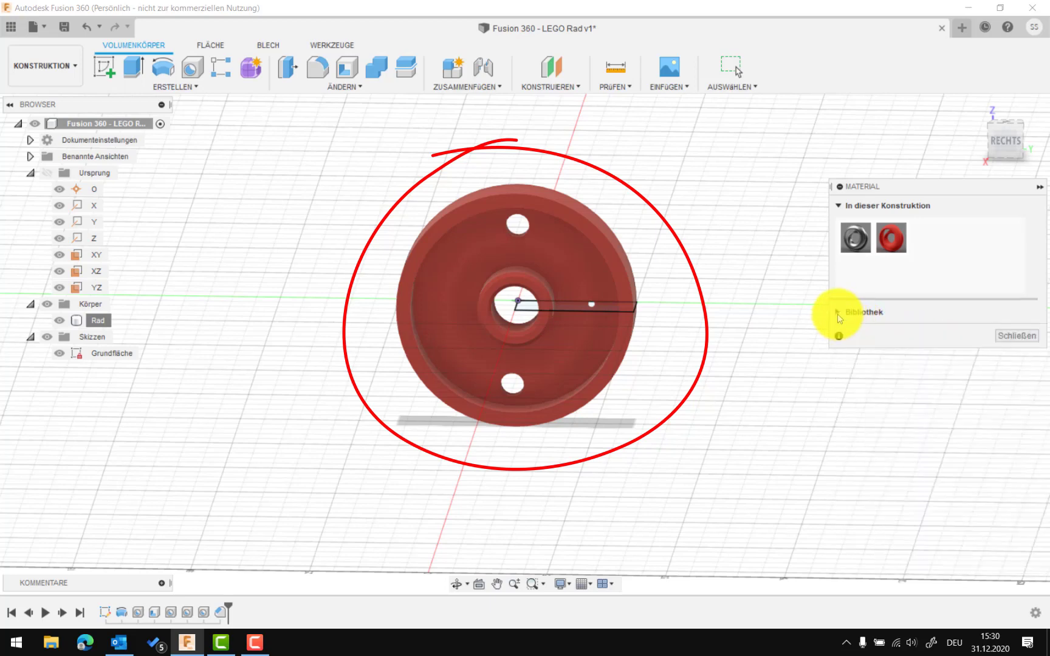
click(999, 337)
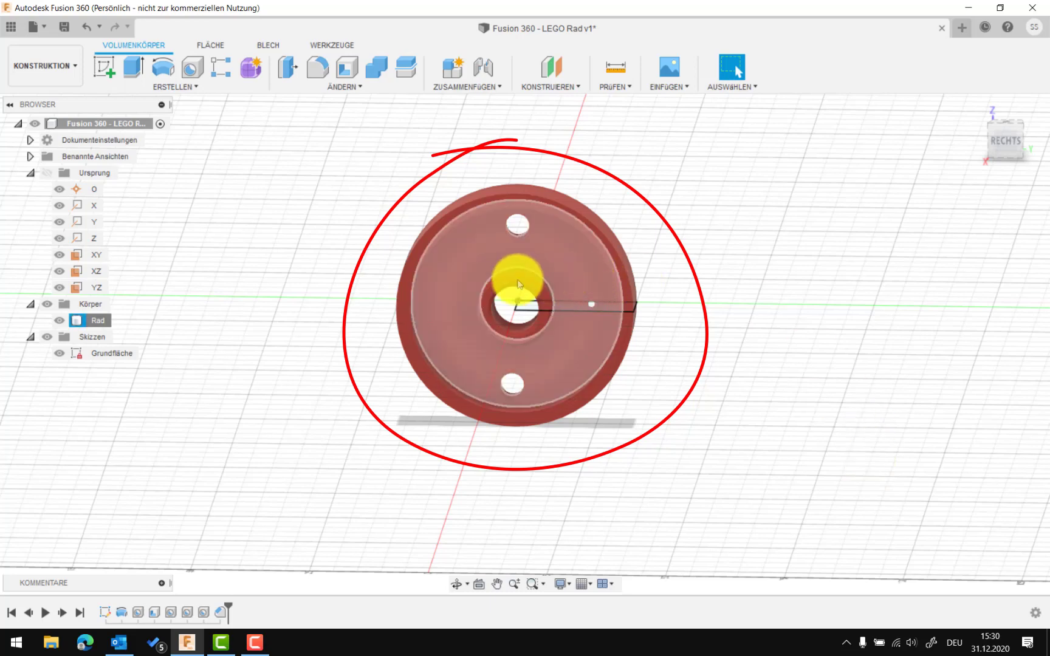
Apply the 'Kunststoff - glänzend (Rot)' appearance to the Rad body and close the panel.
right_click(104, 321)
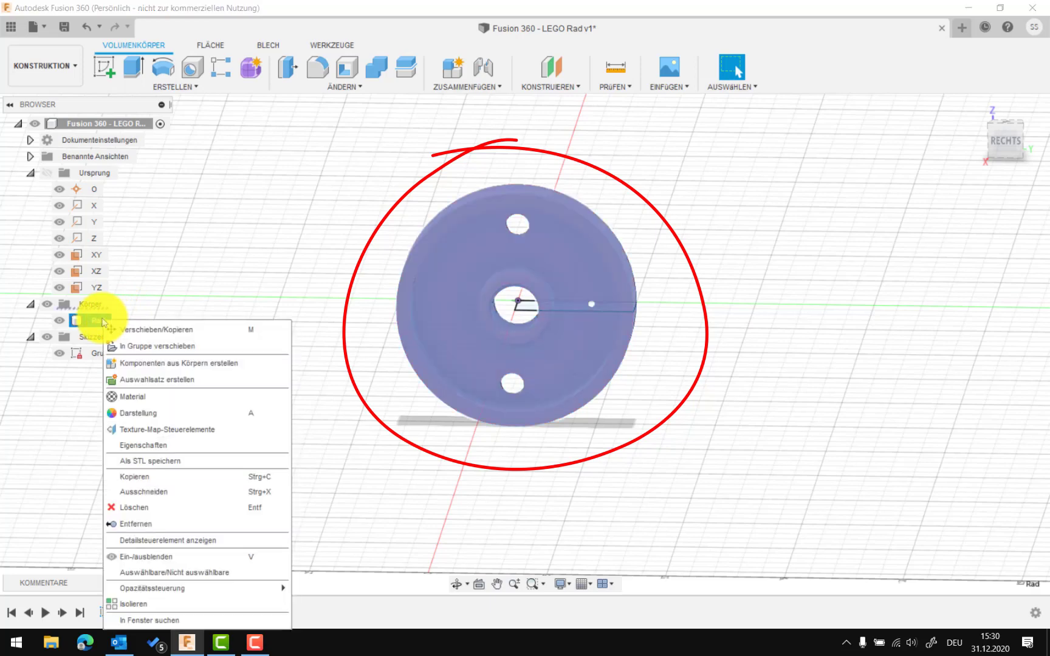
click(136, 416)
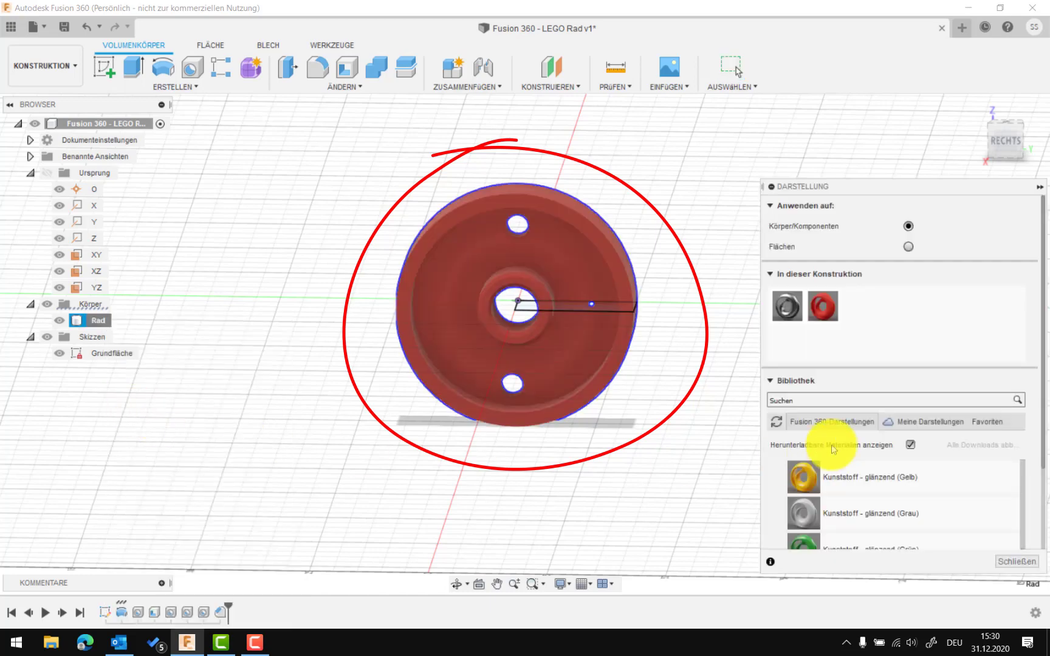
drag(1043, 281, 1038, 399)
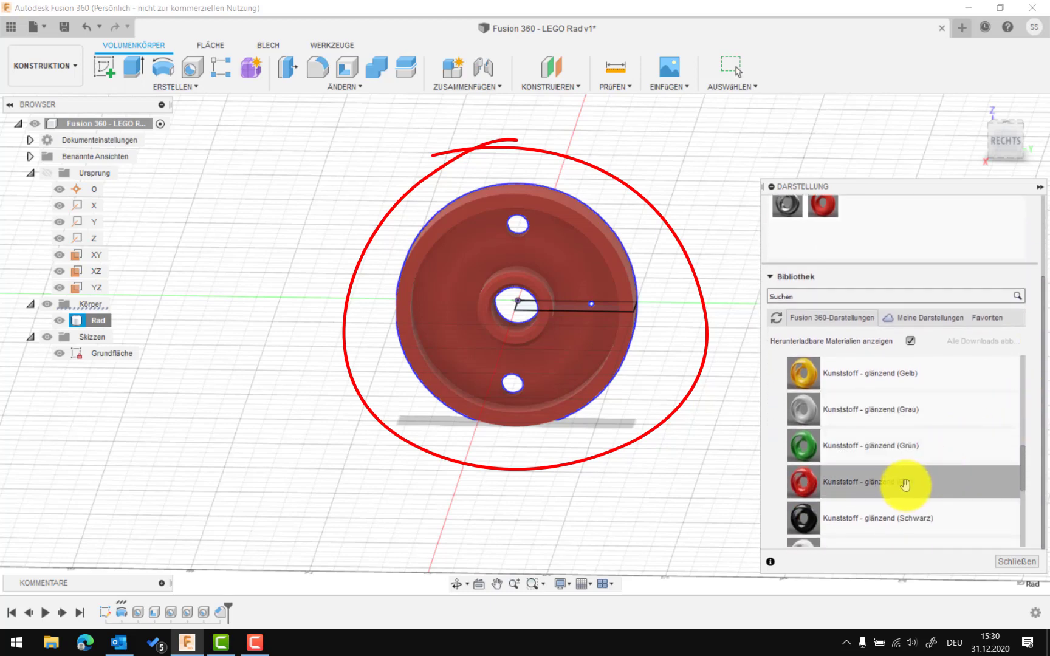
drag(905, 485, 587, 322)
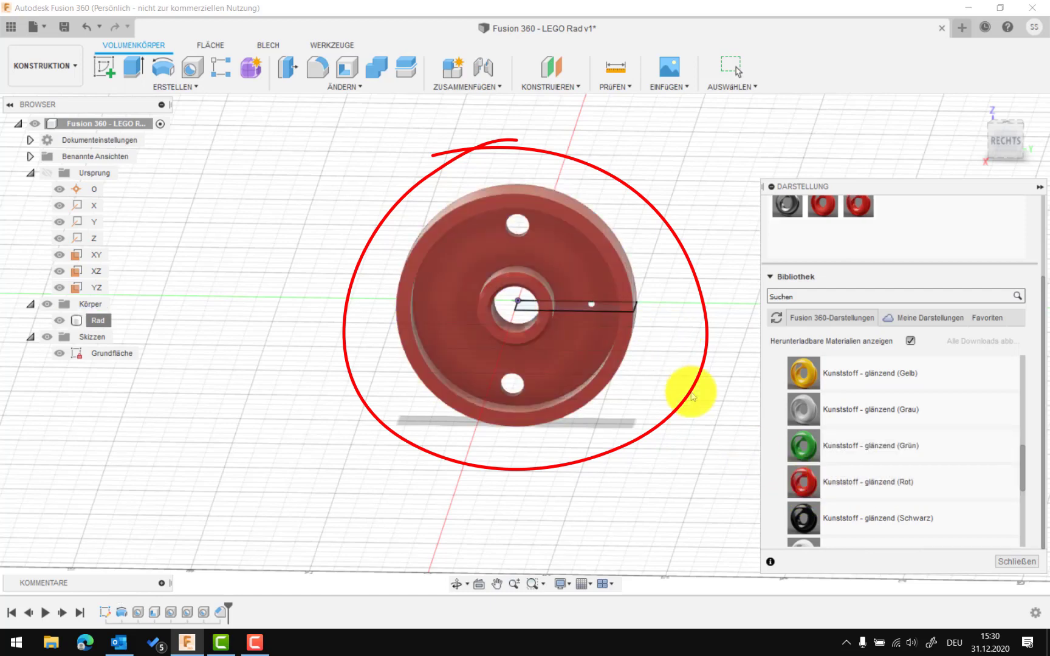
click(1008, 561)
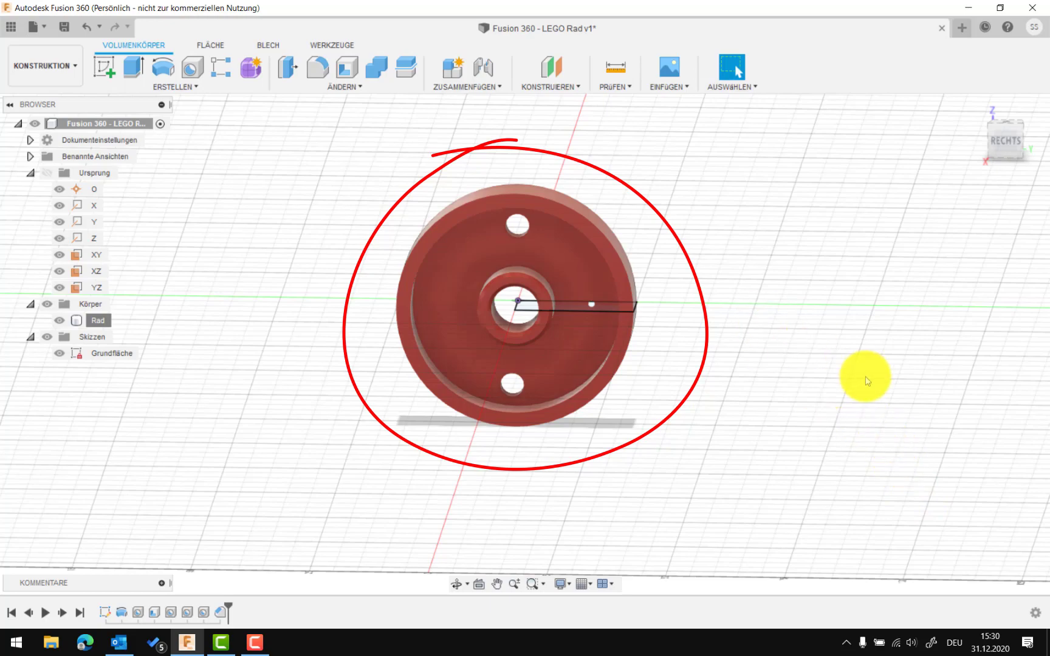
Hide the Grundfläche sketch so only the red Rad wheel remains visible.
click(992, 142)
drag(992, 142, 713, 123)
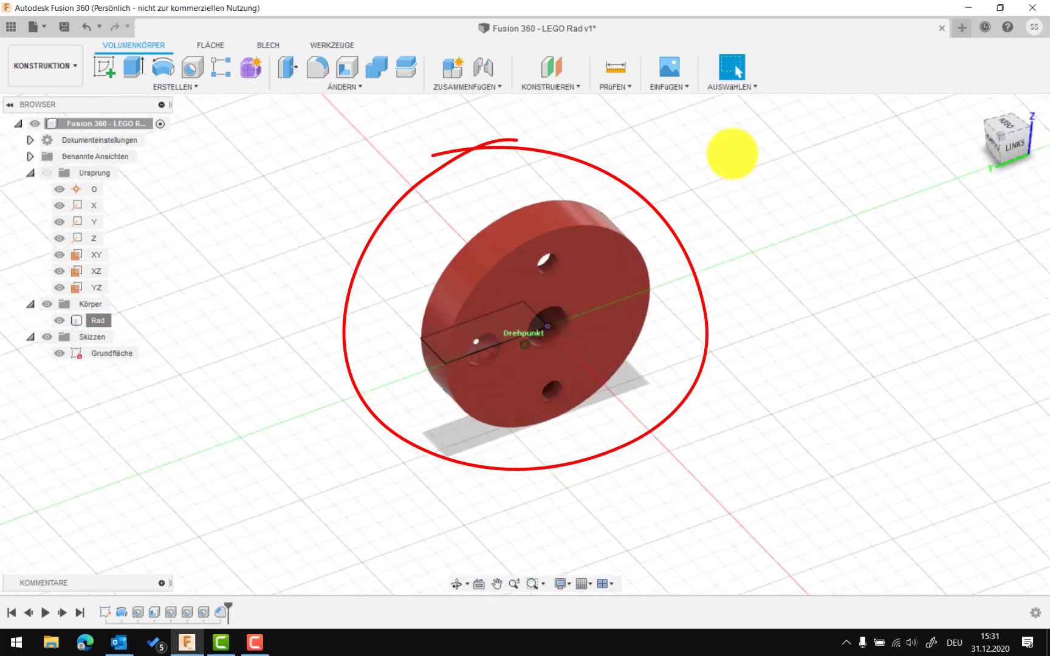
drag(714, 123, 691, 146)
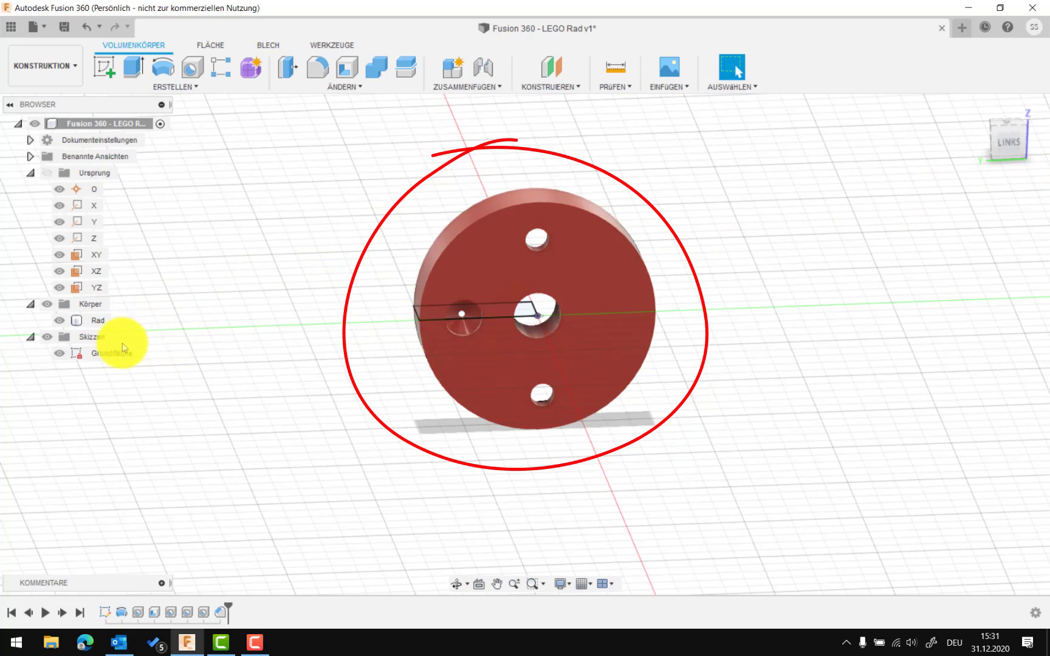
click(59, 355)
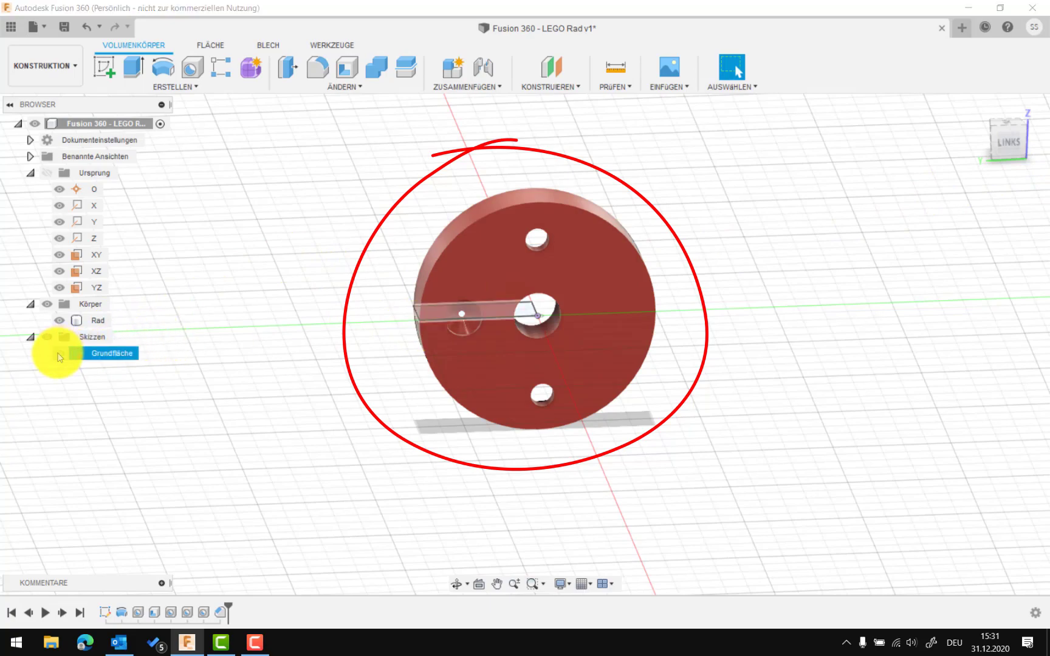
click(59, 356)
drag(1002, 148, 997, 120)
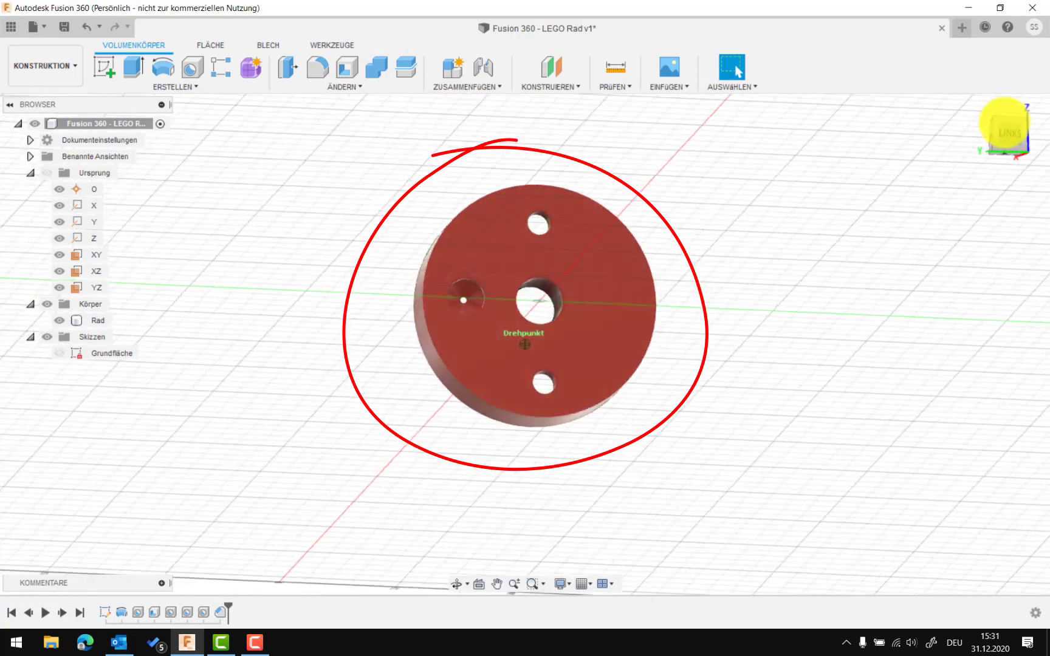